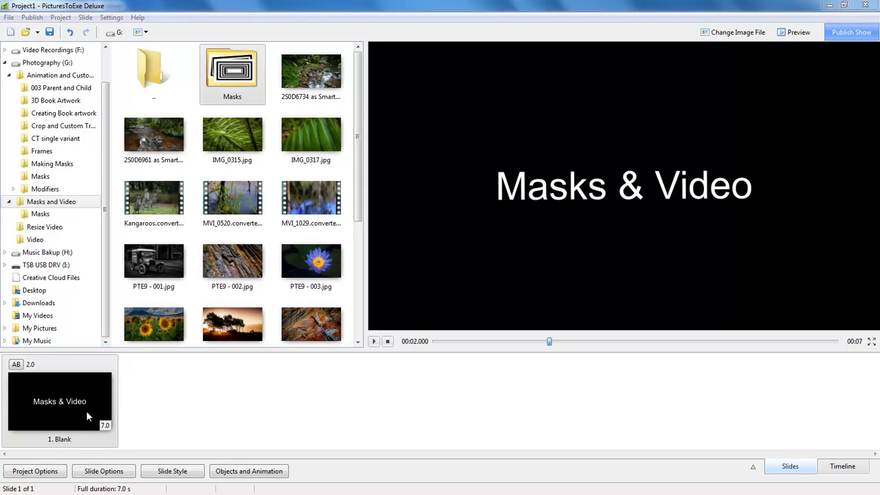
Browse the mask images in the Masks folder and preview IMG_0317.jpg from the Masks and Video folder and the title slide.
{"action": "left_click", "coordinate": [48, 216]}
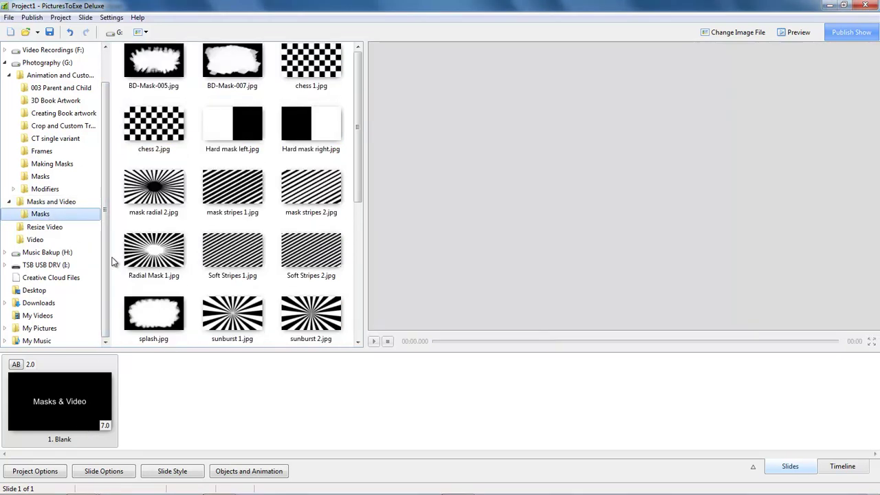
{"action": "left_click_drag", "start_coordinate": [358, 174], "coordinate": [358, 308]}
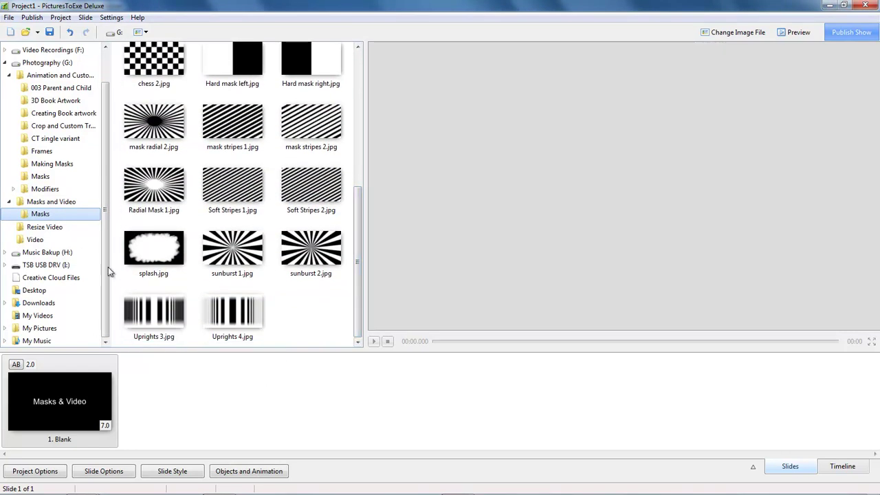
{"action": "left_click", "coordinate": [63, 202]}
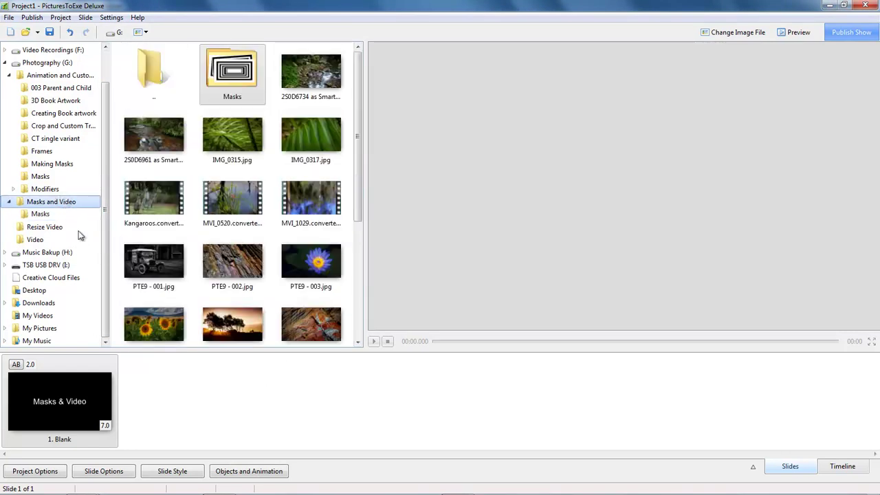
{"action": "left_click", "coordinate": [310, 143]}
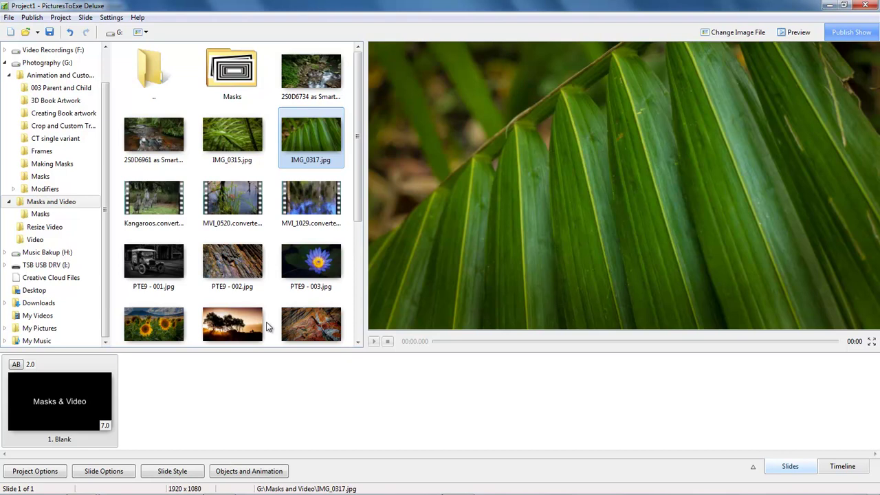
{"action": "left_click", "coordinate": [59, 401]}
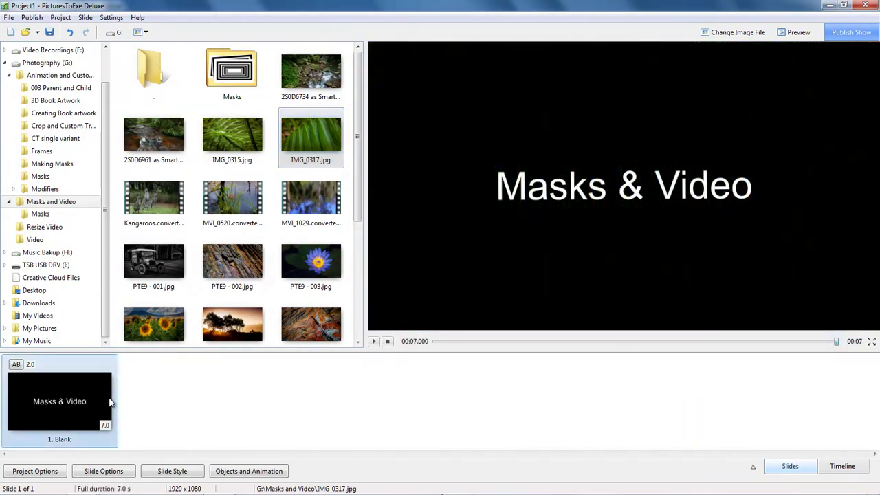
Add the MVI_1029.converted video as the second slide and open that slide for object and animation editing.
{"action": "left_click", "coordinate": [313, 199]}
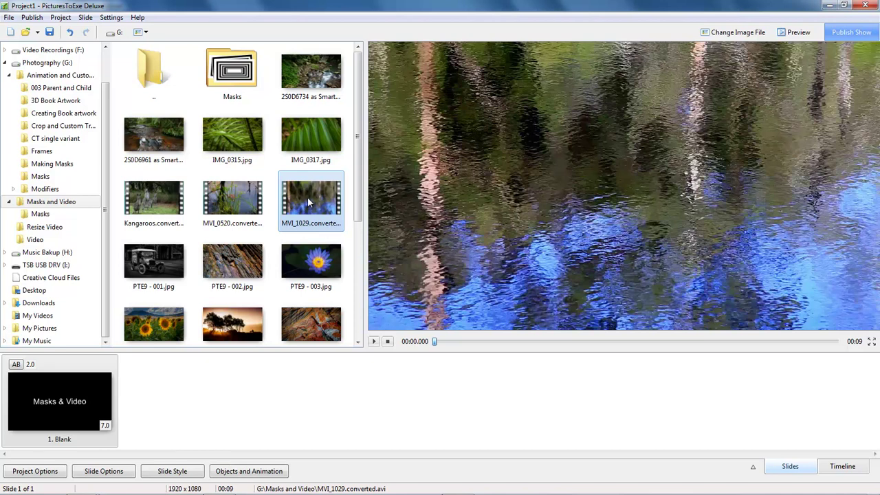
{"action": "left_click_drag", "start_coordinate": [313, 197], "coordinate": [165, 400]}
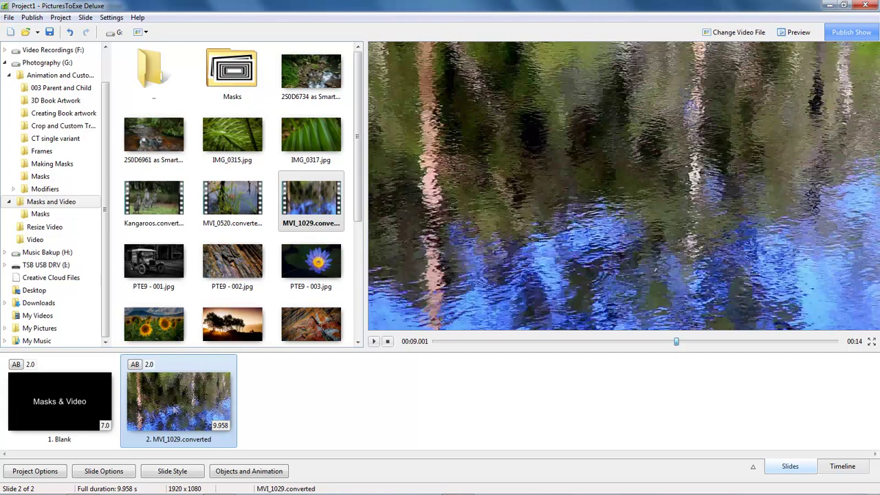
{"action": "left_click", "coordinate": [250, 472]}
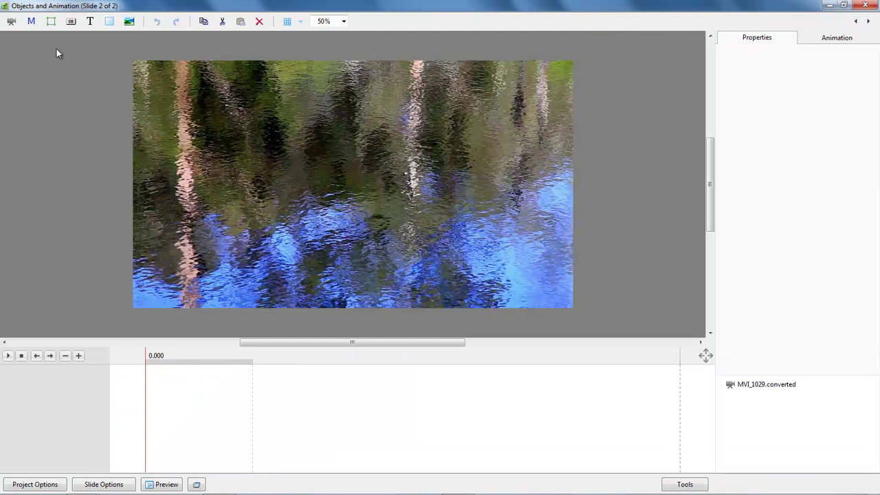
Start adding a mask template to the video slide, using the Circle style.
{"action": "left_click", "coordinate": [31, 22]}
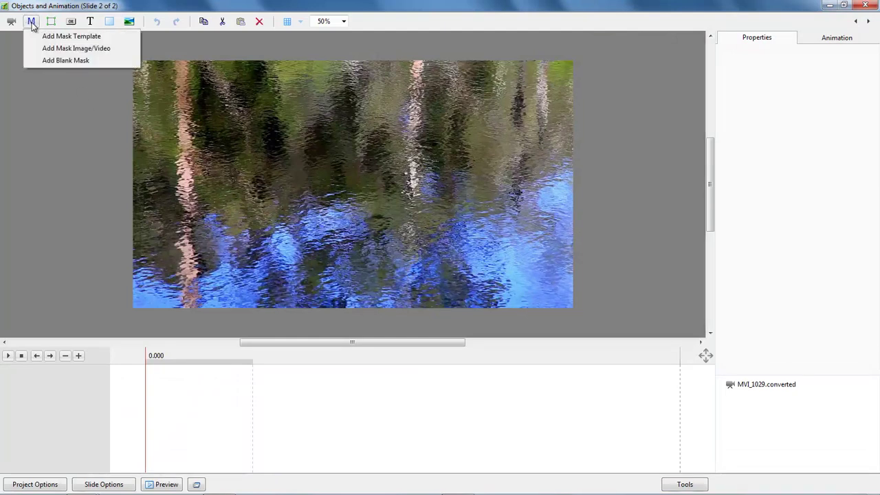
{"action": "left_click", "coordinate": [87, 37]}
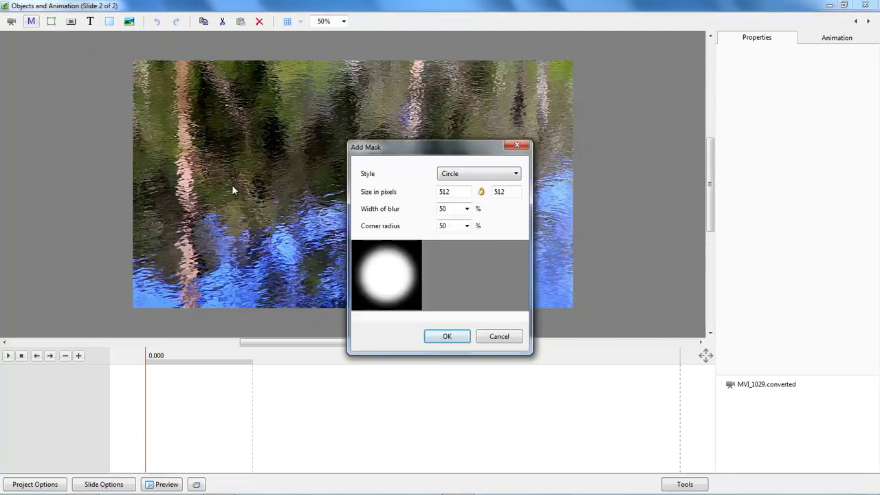
{"action": "left_click", "coordinate": [516, 176]}
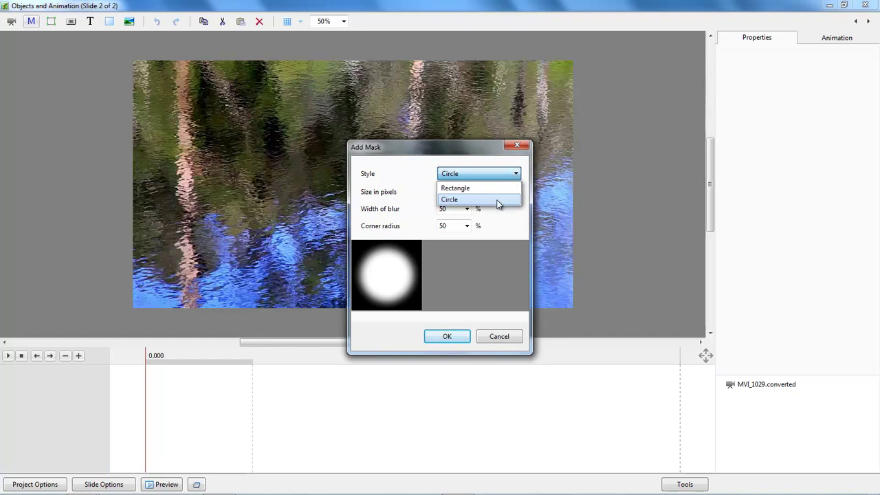
{"action": "left_click", "coordinate": [498, 200]}
Try a mask width of 800 pixels, and add the circle mask with the width set back to 512 pixels.
{"action": "left_click", "coordinate": [447, 195]}
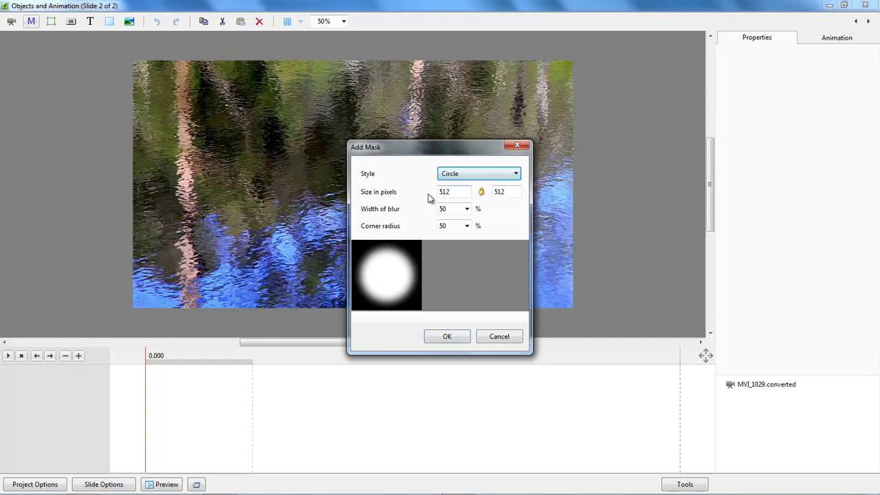
{"action": "left_click_drag", "start_coordinate": [451, 194], "coordinate": [440, 192]}
{"action": "type", "text": "800"}
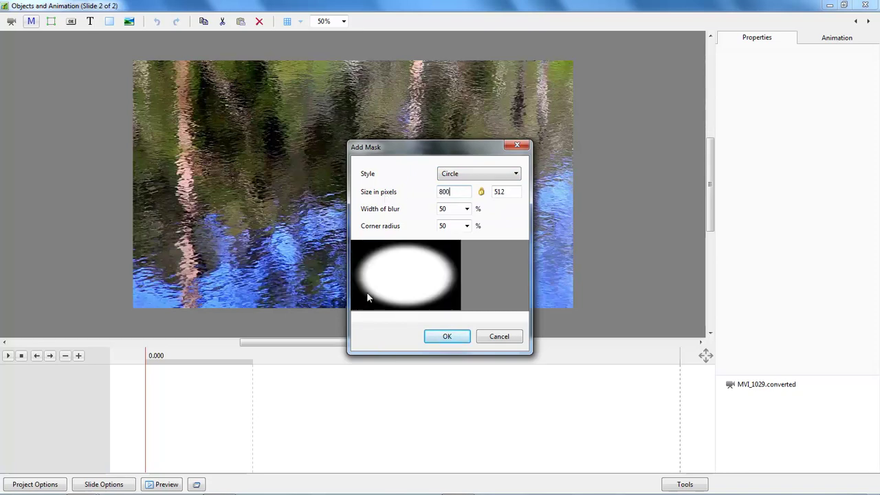
{"action": "left_click_drag", "start_coordinate": [453, 192], "coordinate": [409, 197]}
{"action": "type", "text": "512"}
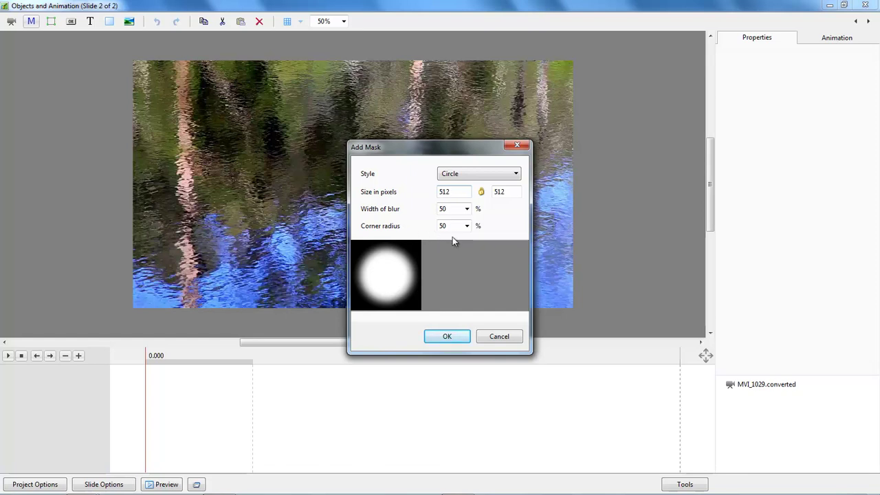
{"action": "left_click", "coordinate": [445, 337]}
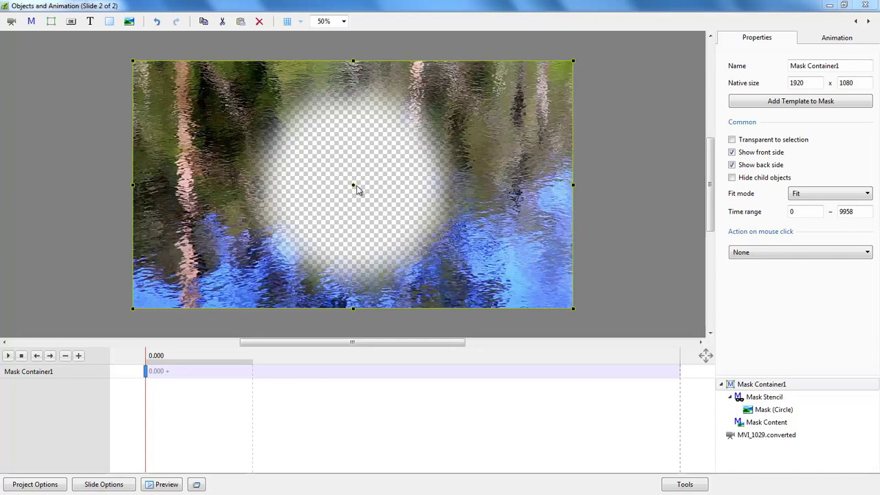
Add the image PTE9 - 007 from the Masks and Video folder on Photography (G:) to the Mask Content.
{"action": "left_click", "coordinate": [753, 425]}
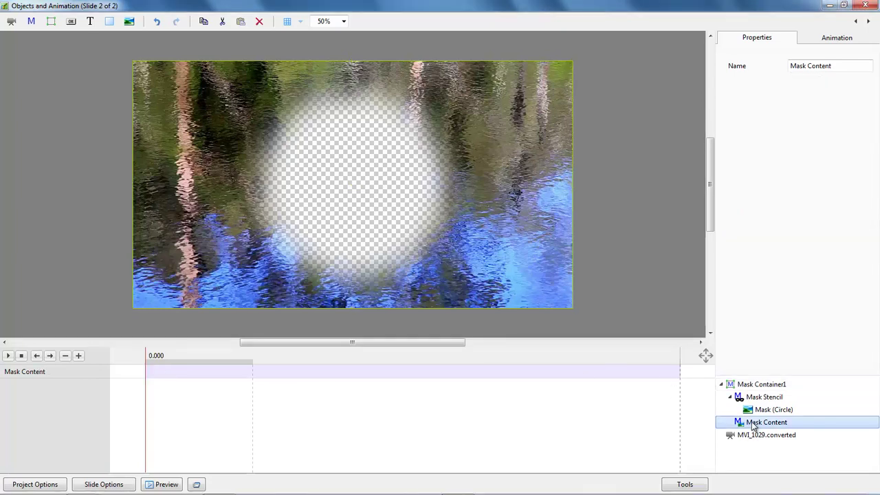
{"action": "left_click", "coordinate": [757, 424]}
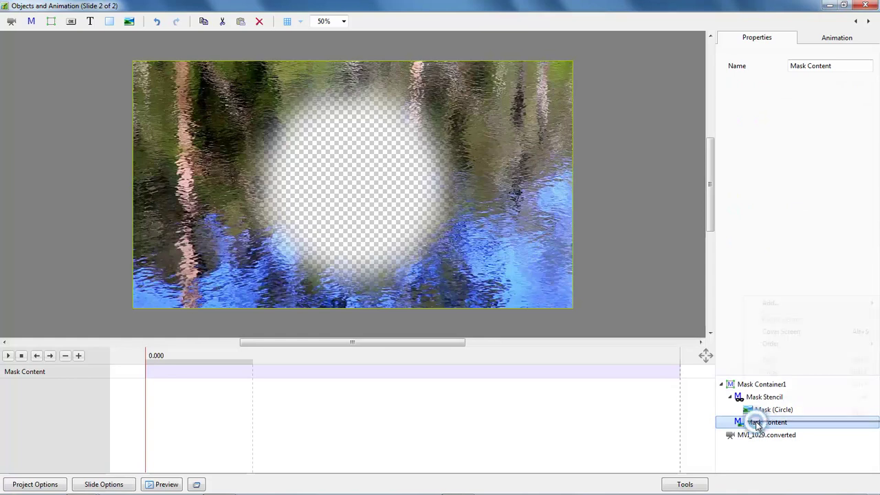
{"action": "right_click", "coordinate": [758, 424]}
{"action": "mouse_move", "coordinate": [769, 303]}
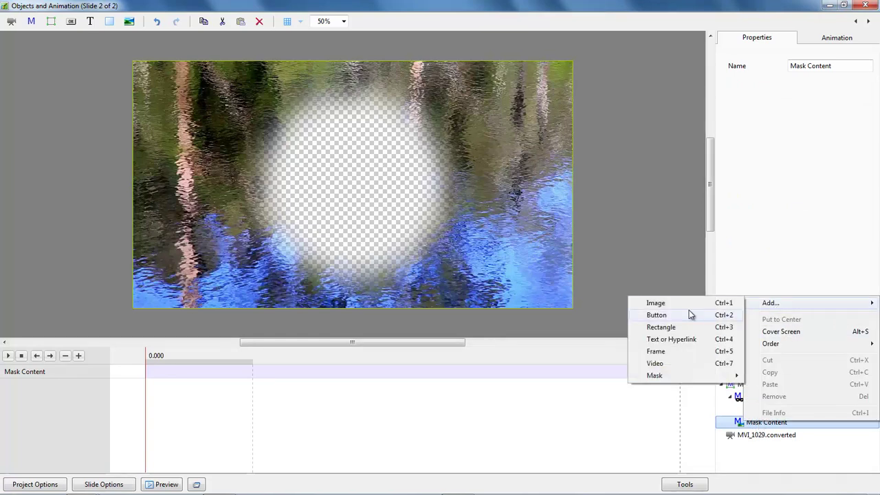
{"action": "left_click", "coordinate": [665, 303]}
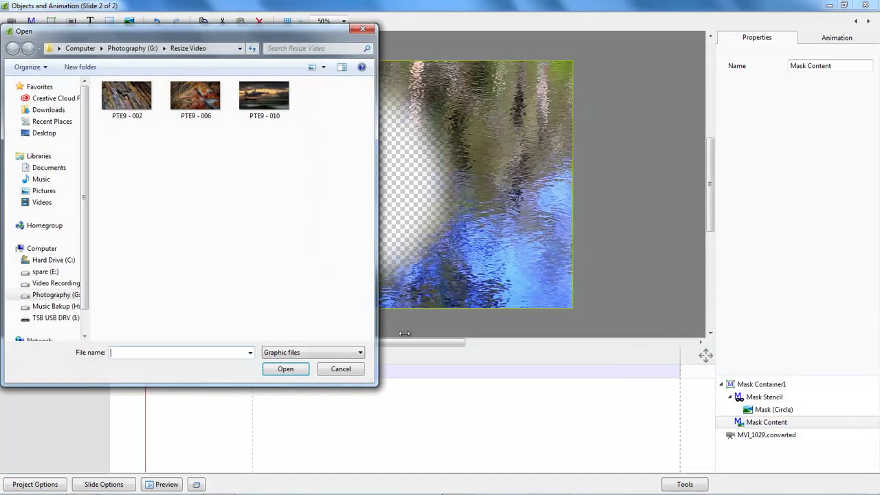
{"action": "left_click", "coordinate": [52, 294]}
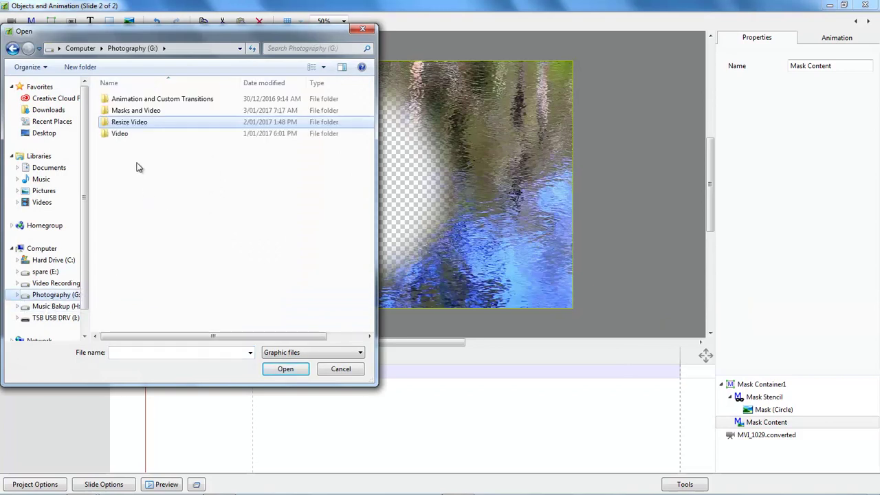
{"action": "double_click", "coordinate": [136, 110]}
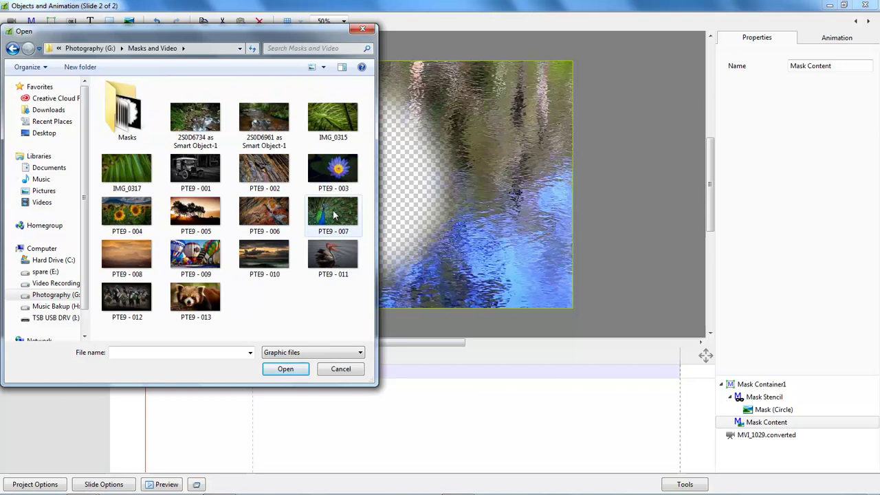
{"action": "left_click", "coordinate": [332, 214]}
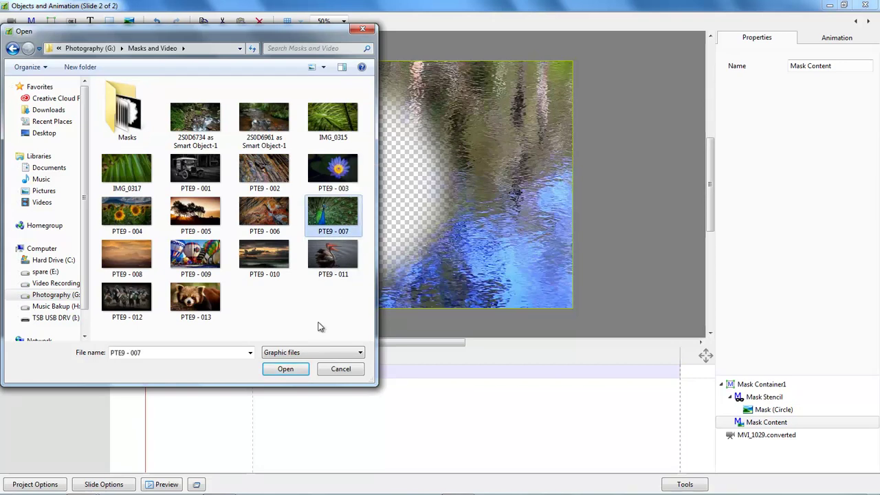
{"action": "left_click", "coordinate": [286, 369]}
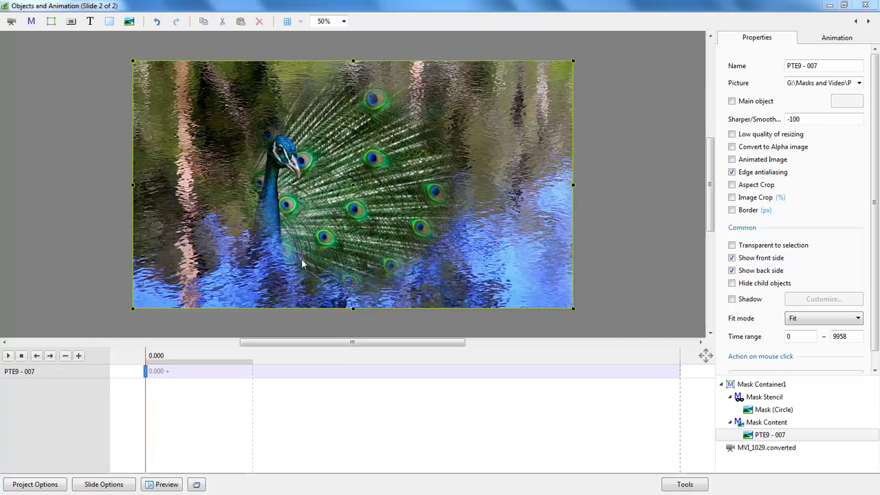
Stretch and shift Mask (Circle) around the peacock to about 123% by 110% zoom, panned about -32% in X and -1% in Y.
{"action": "left_click", "coordinate": [763, 410]}
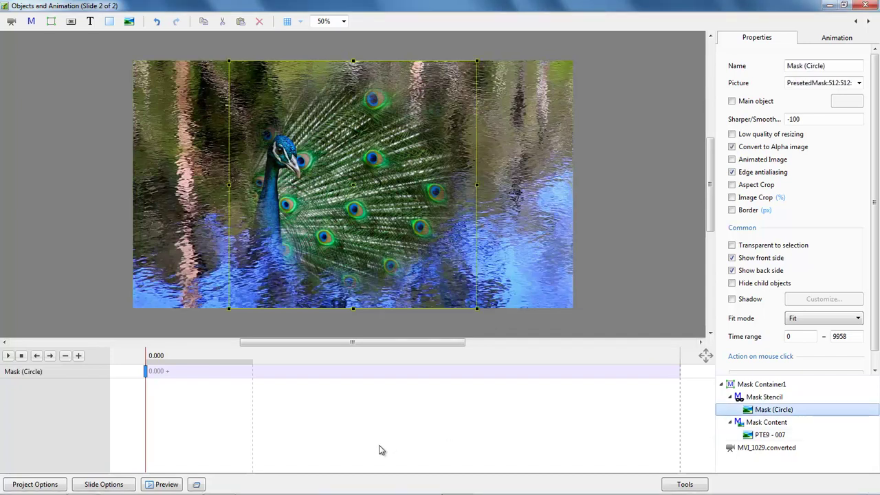
{"action": "left_click", "coordinate": [834, 40]}
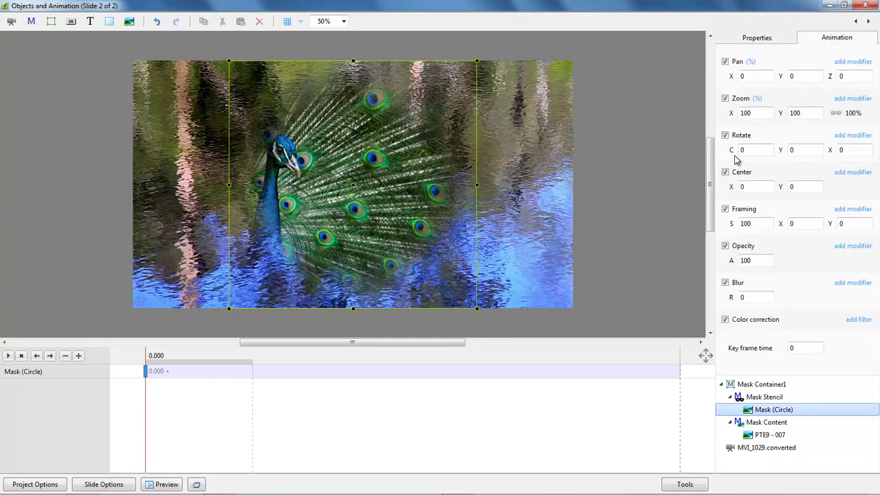
{"action": "left_click", "coordinate": [835, 114]}
{"action": "left_click_drag", "start_coordinate": [732, 112], "coordinate": [796, 133]}
{"action": "left_click_drag", "start_coordinate": [229, 184], "coordinate": [132, 185]}
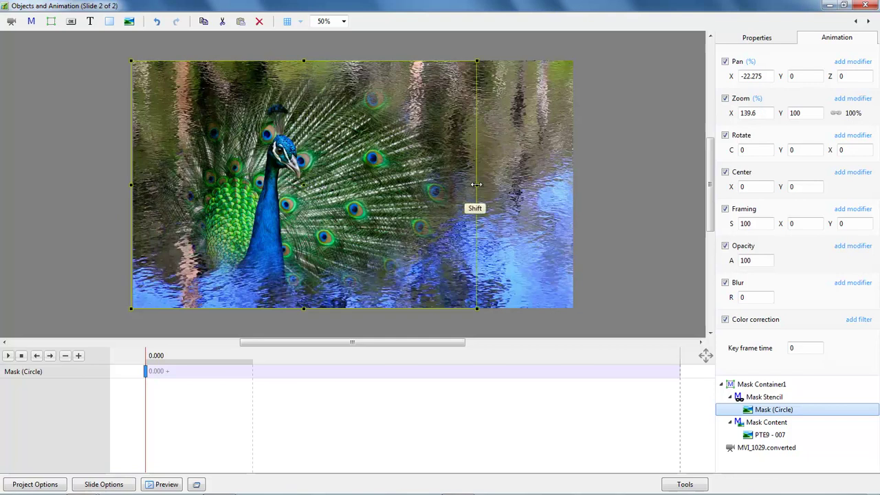
{"action": "left_click_drag", "start_coordinate": [476, 184], "coordinate": [435, 182]}
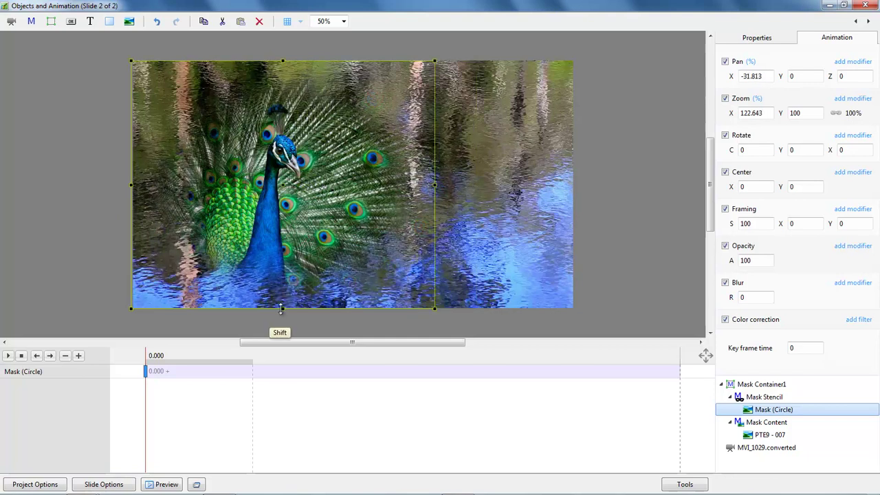
{"action": "left_click_drag", "start_coordinate": [282, 309], "coordinate": [280, 318]}
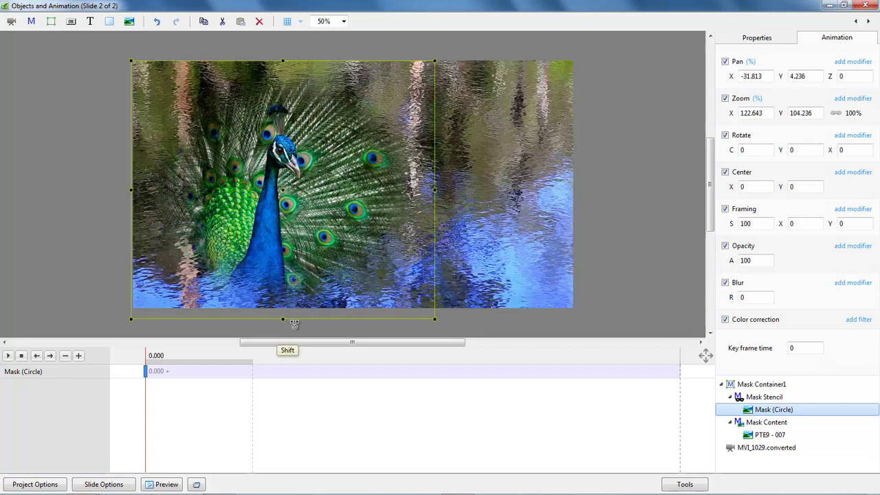
{"action": "left_click_drag", "start_coordinate": [282, 60], "coordinate": [283, 47]}
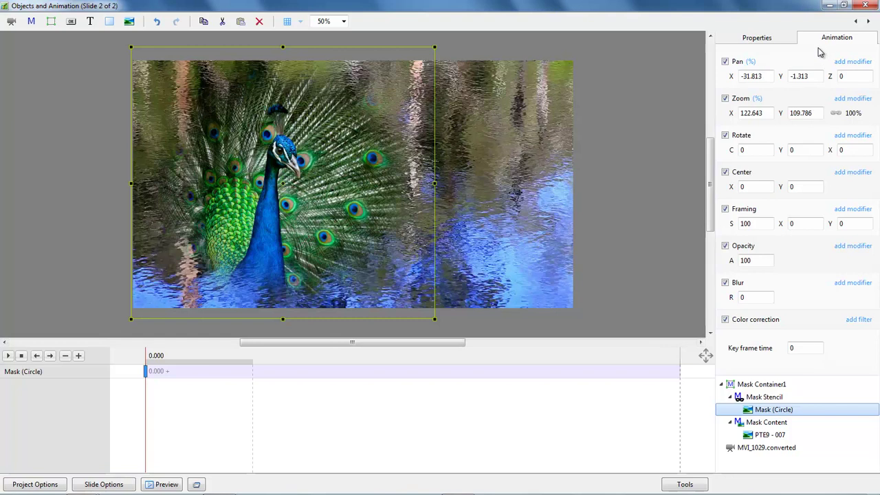
Examine the template settings and style options of Mask (Circle) and cancel out of them.
{"action": "left_click", "coordinate": [770, 38]}
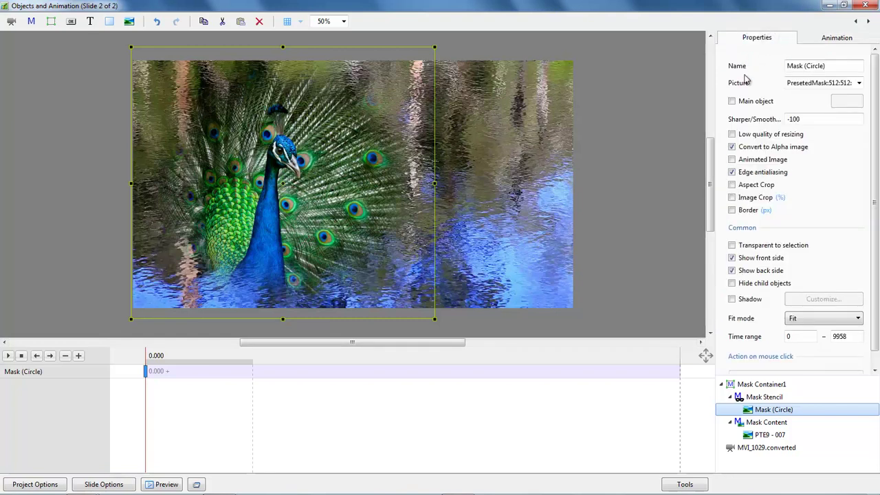
{"action": "left_click", "coordinate": [858, 83]}
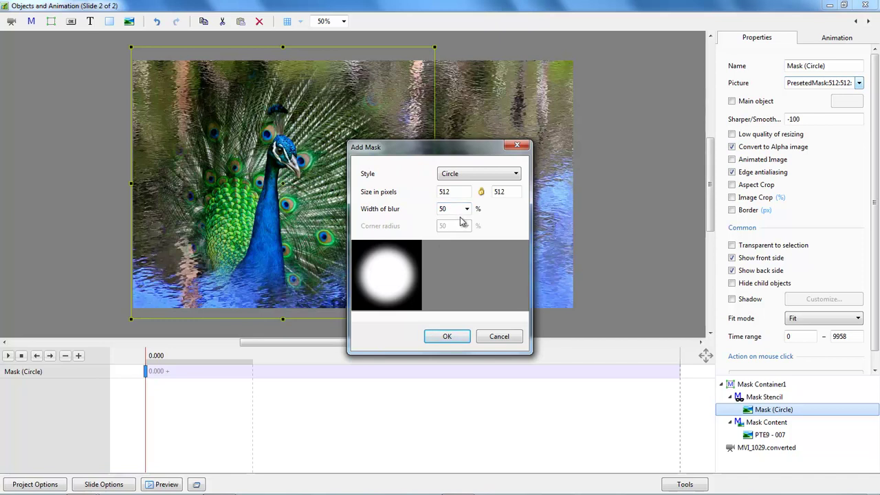
{"action": "left_click", "coordinate": [517, 176]}
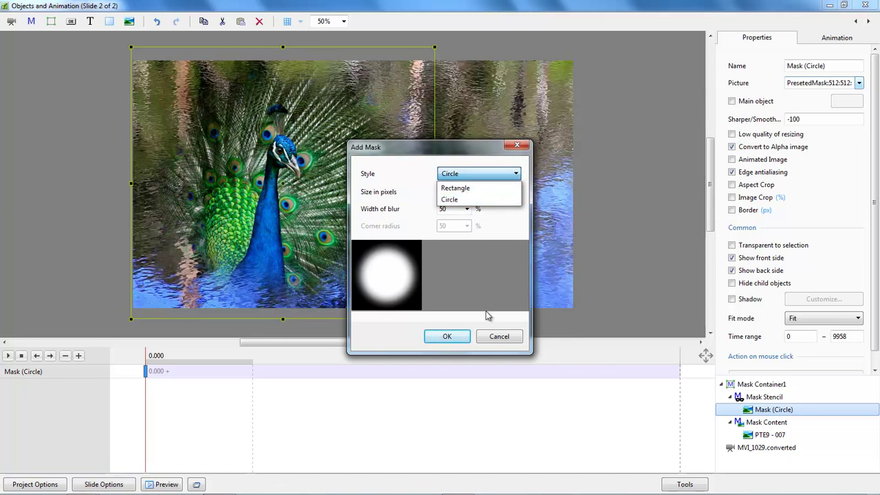
{"action": "left_click", "coordinate": [496, 339]}
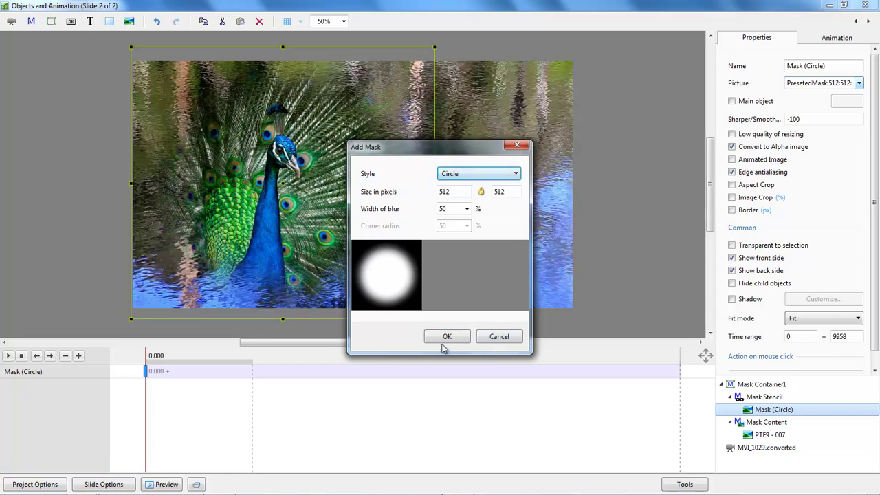
{"action": "left_click", "coordinate": [496, 339]}
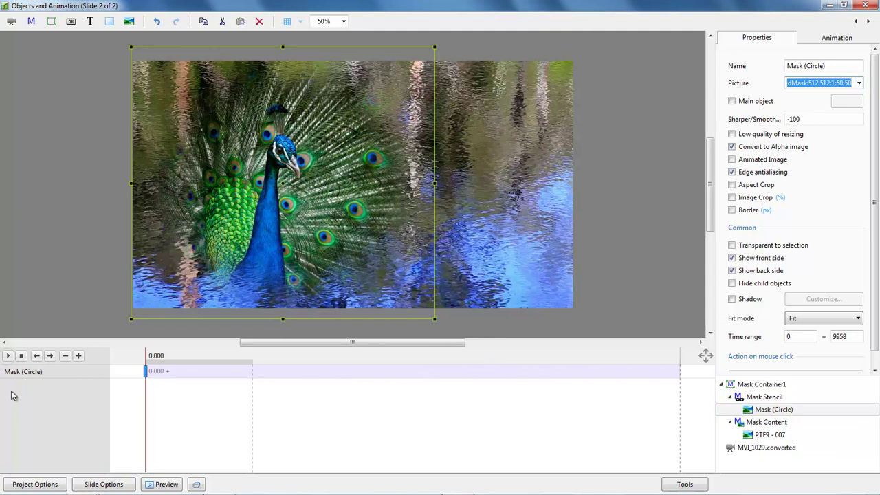
Play the slide's animation from the start and review Mask Container1, Mask (Circle) and the PTE9 - 007 image.
{"action": "left_click", "coordinate": [145, 378]}
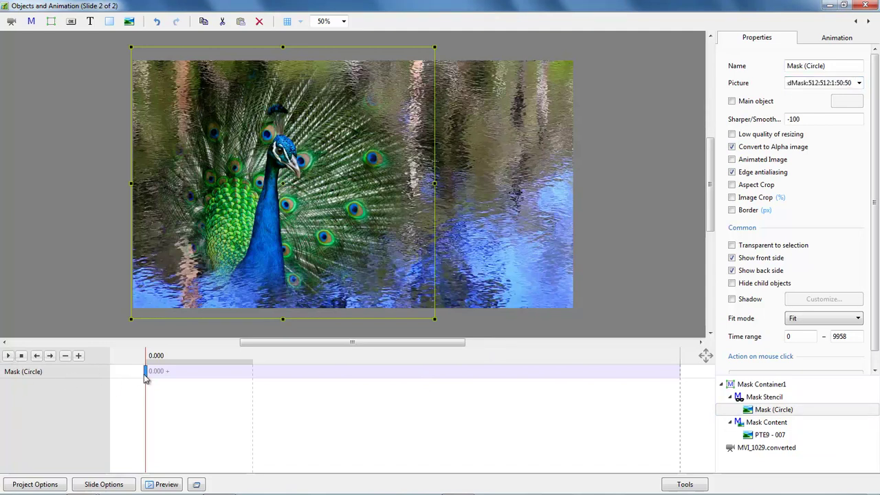
{"action": "left_click", "coordinate": [8, 355]}
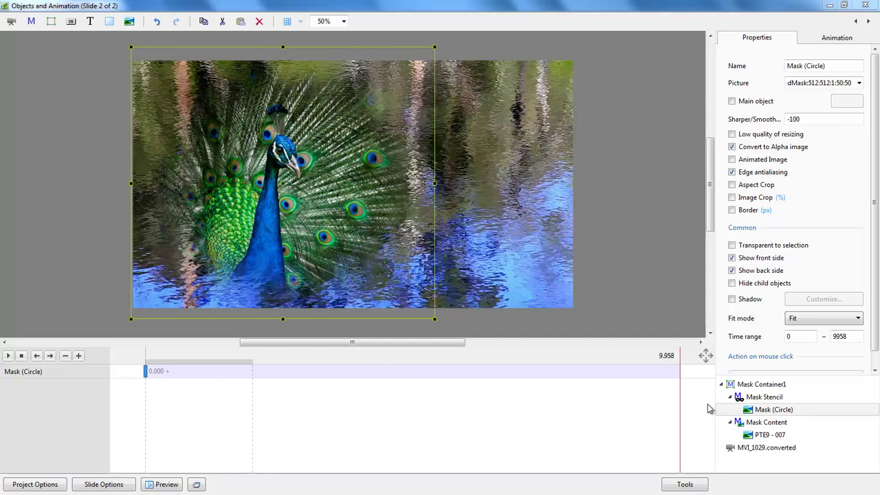
{"action": "left_click", "coordinate": [767, 411]}
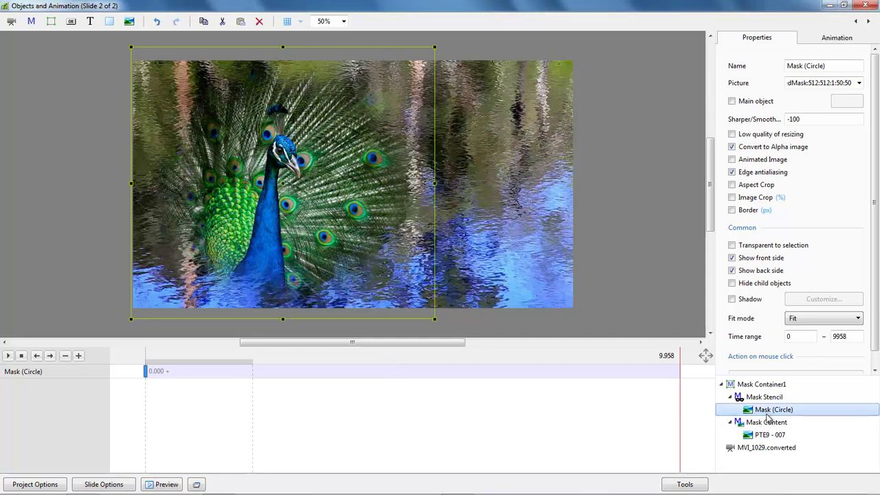
{"action": "left_click", "coordinate": [761, 385]}
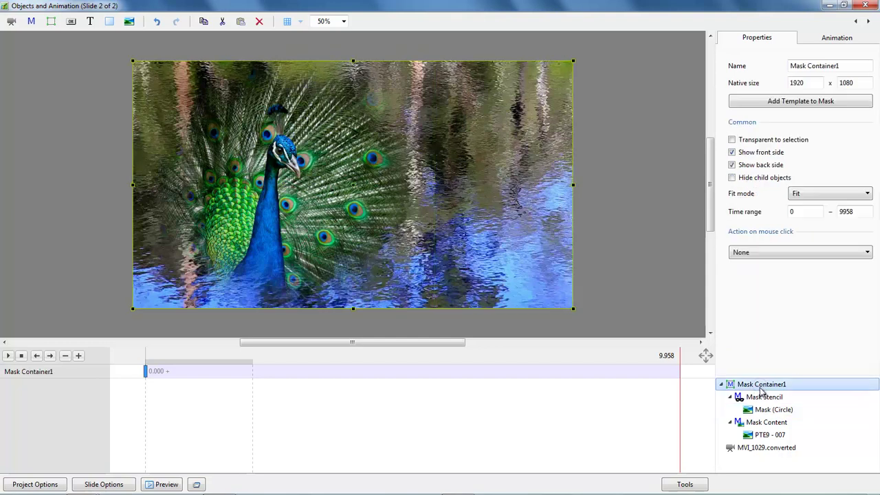
{"action": "left_click", "coordinate": [763, 437]}
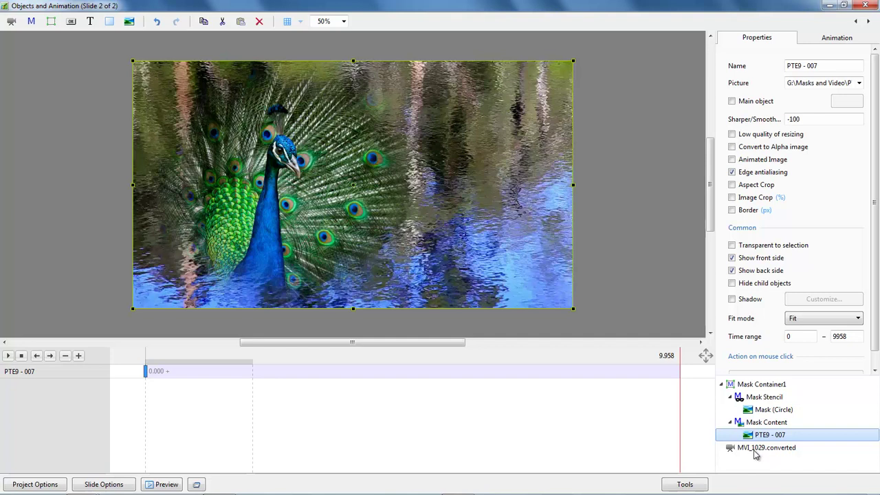
Blur the MVI_1029.converted background video by 15, enlarge it to about 104% zoom, and close the slide's object editor.
{"action": "left_click", "coordinate": [756, 453]}
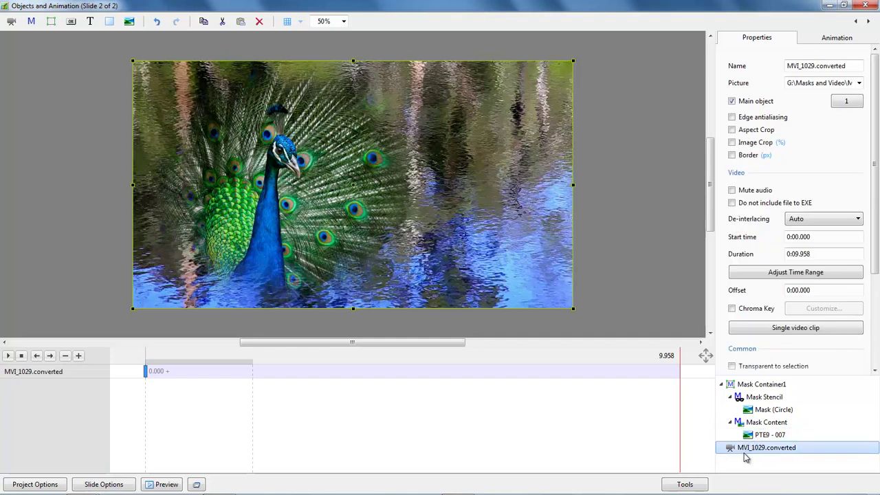
{"action": "left_click", "coordinate": [832, 40]}
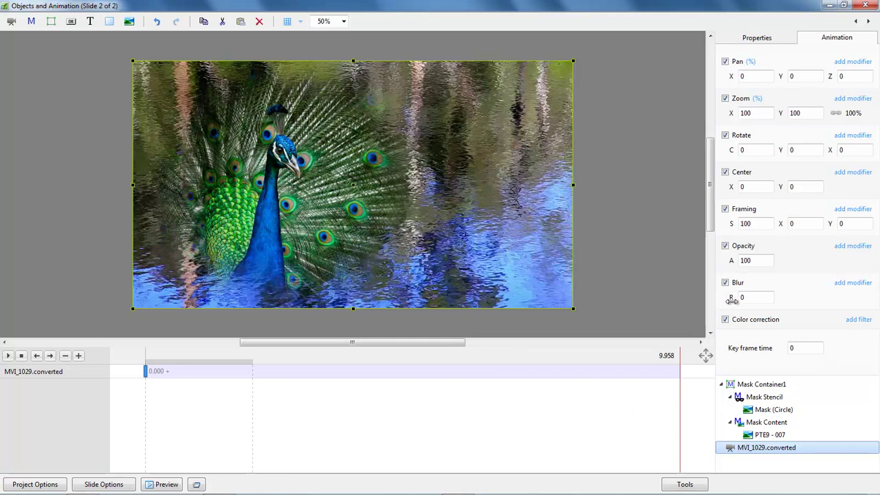
{"action": "left_click_drag", "start_coordinate": [730, 297], "coordinate": [737, 296]}
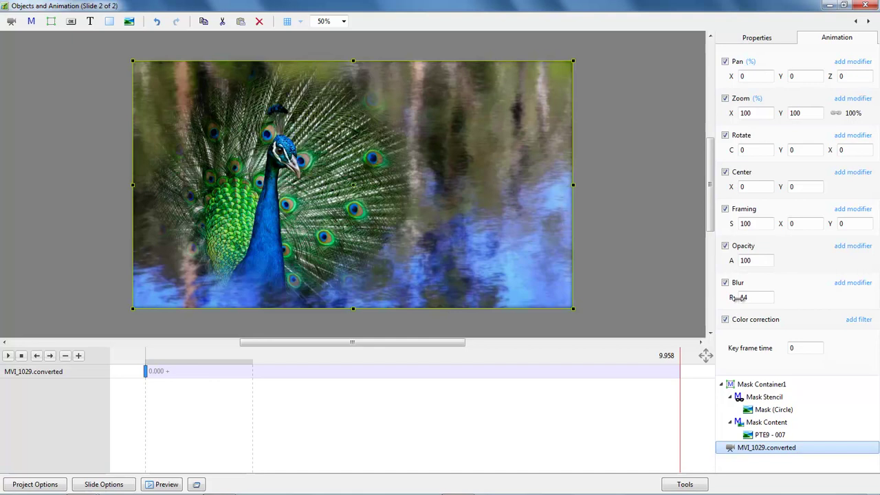
{"action": "left_click_drag", "start_coordinate": [736, 297], "coordinate": [738, 302]}
{"action": "left_click_drag", "start_coordinate": [571, 309], "coordinate": [578, 316]}
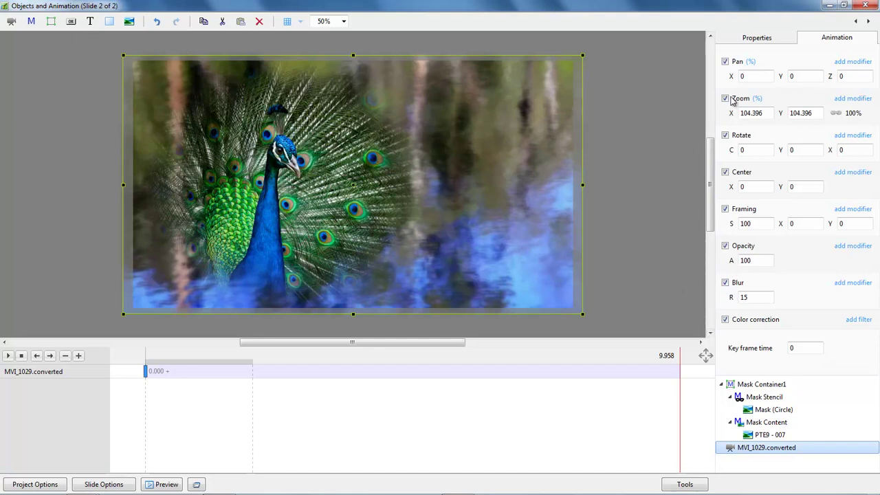
{"action": "left_click", "coordinate": [865, 7]}
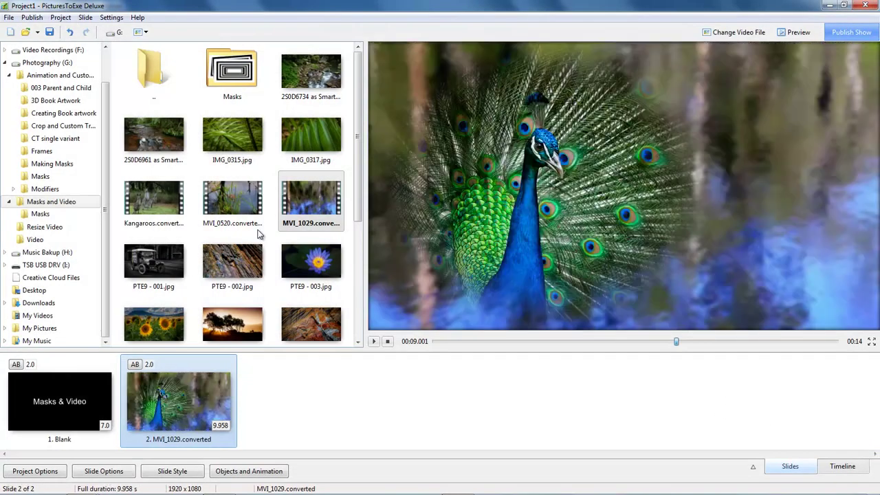
Insert the MVI_1029.converted video as a slide before the masked peacock slide, and add PTE9 - 007.jpg as the slide after it.
{"action": "left_click_drag", "start_coordinate": [319, 197], "coordinate": [116, 415]}
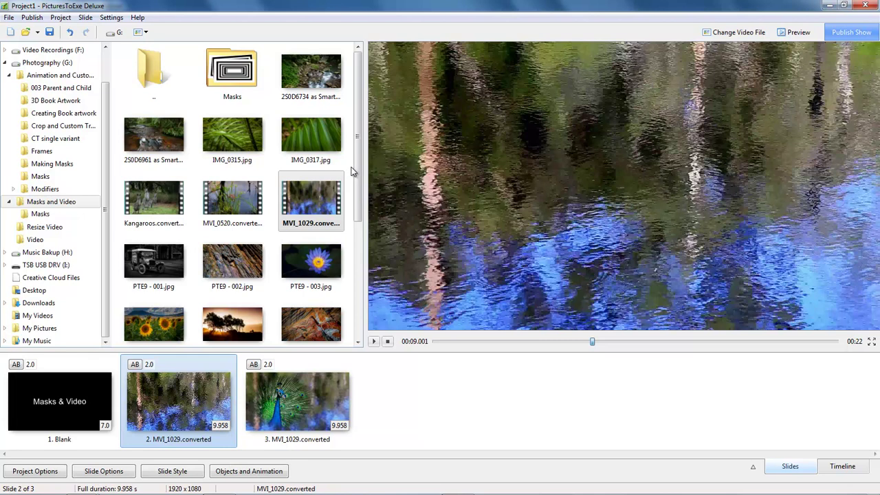
{"action": "left_click_drag", "start_coordinate": [357, 171], "coordinate": [356, 248]}
{"action": "left_click_drag", "start_coordinate": [153, 252], "coordinate": [389, 421]}
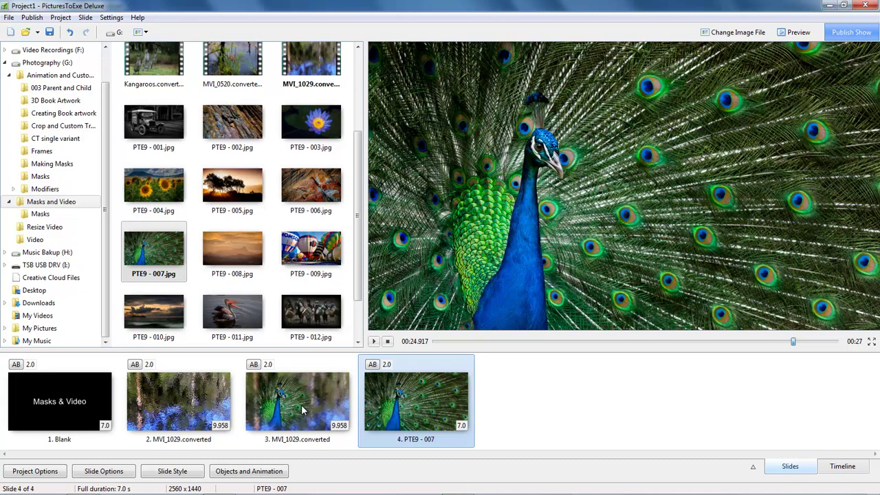
Set the transition of slide 4 to 4.0 seconds and play the show from slide 2.
{"action": "left_click", "coordinate": [388, 365]}
{"action": "left_click", "coordinate": [197, 402]}
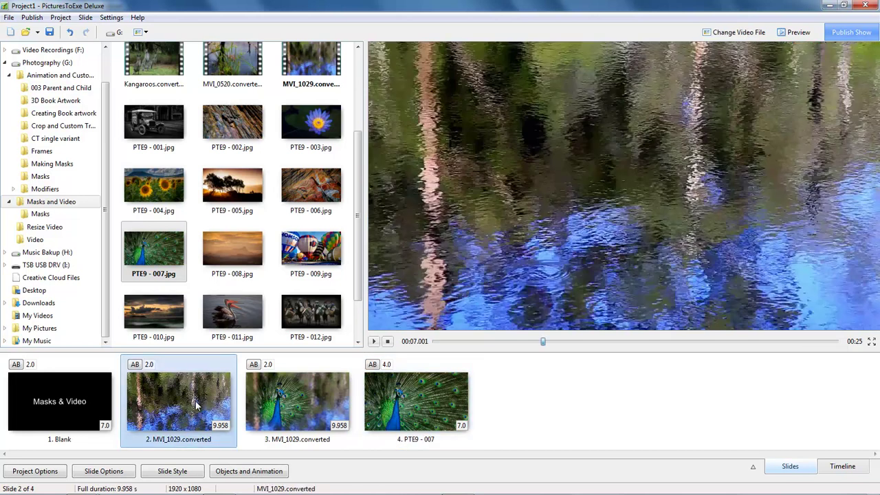
{"action": "left_click", "coordinate": [374, 341]}
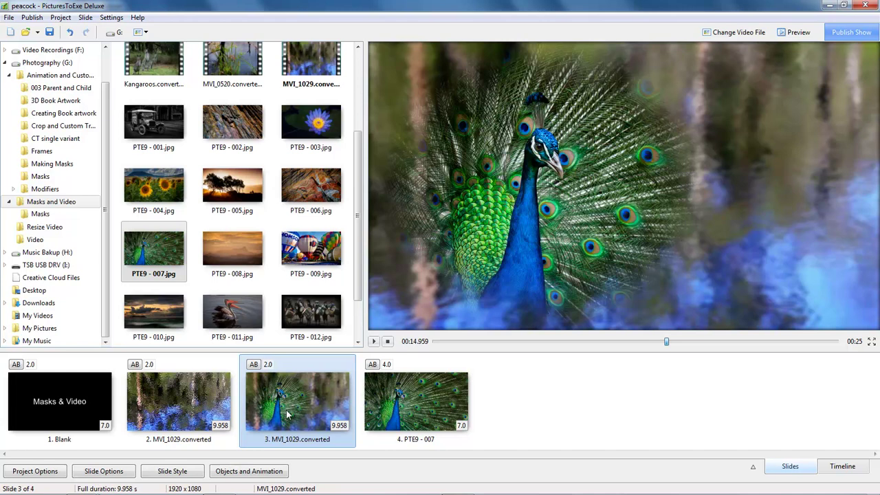
On slide 3, add a keyframe at about 5.953 seconds to the PTE9 - 007 image in the Mask Content.
{"action": "left_click", "coordinate": [245, 471]}
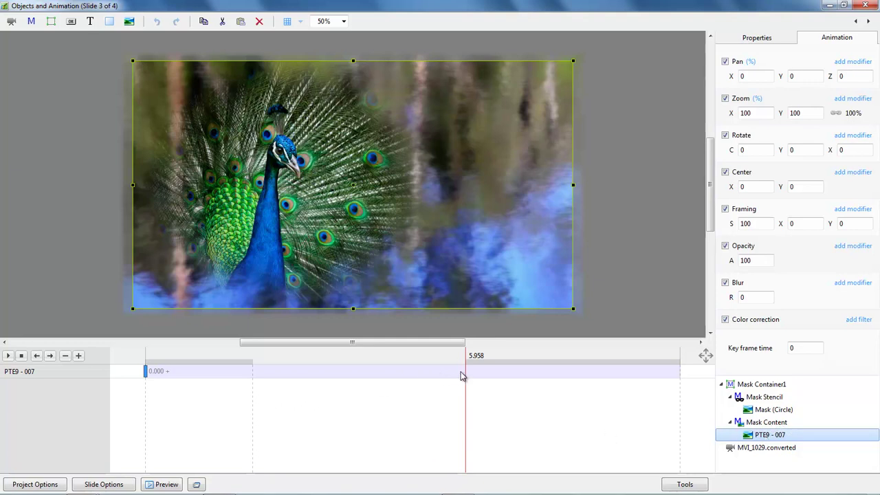
{"action": "mouse_move", "coordinate": [452, 373]}
{"action": "left_mouse_down"}
{"action": "mouse_move", "coordinate": [444, 375]}
{"action": "mouse_move", "coordinate": [465, 377]}
{"action": "left_mouse_up"}
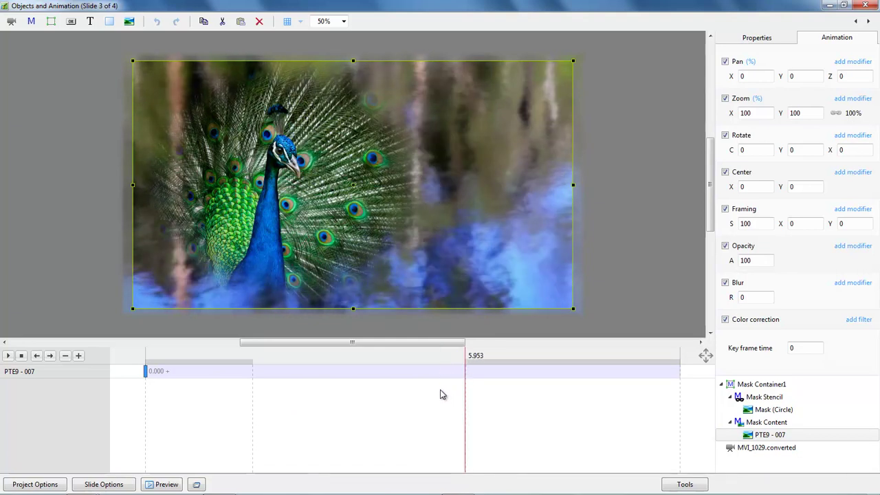
{"action": "key", "text": "Insert"}
{"action": "left_click", "coordinate": [147, 374]}
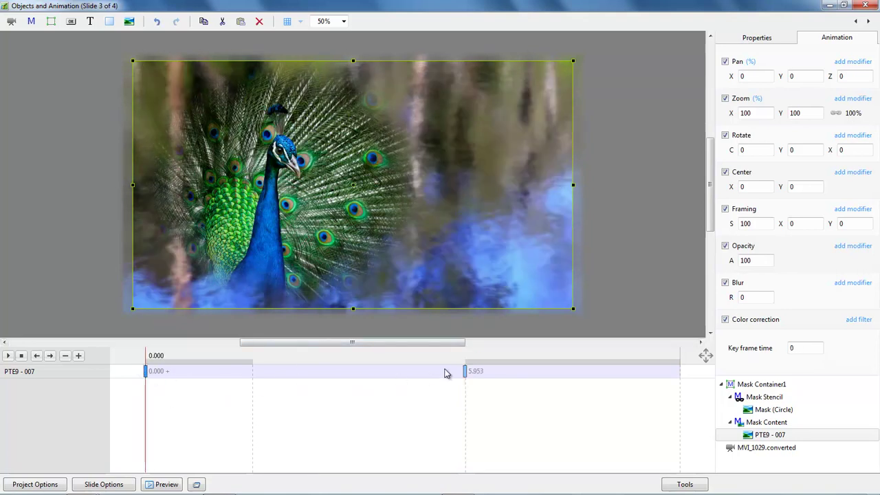
{"action": "left_click", "coordinate": [466, 372]}
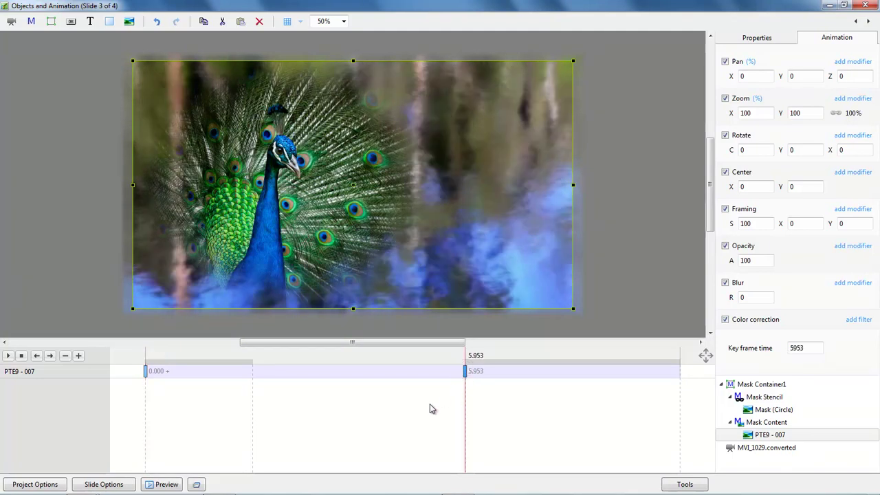
Zoom the PTE9 - 007 image to 127% at its first keyframe with a Slow down animation speed, and close the object editor.
{"action": "left_click", "coordinate": [146, 372]}
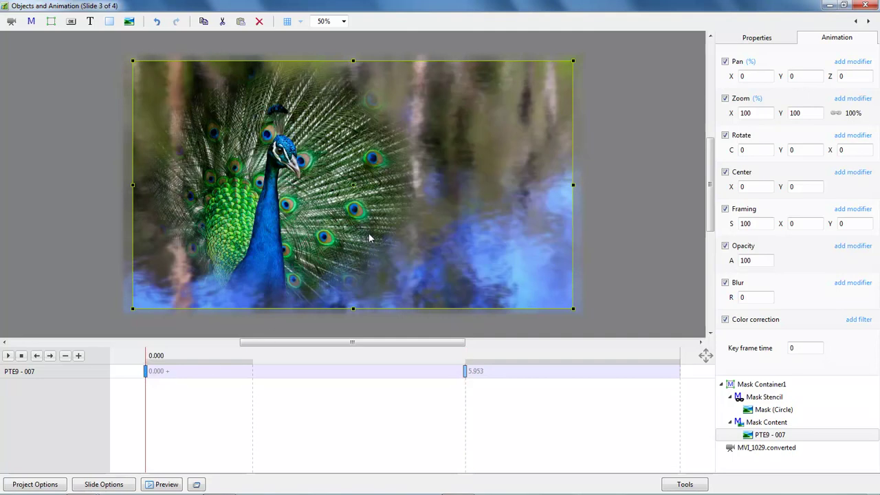
{"action": "left_click_drag", "start_coordinate": [733, 114], "coordinate": [743, 131]}
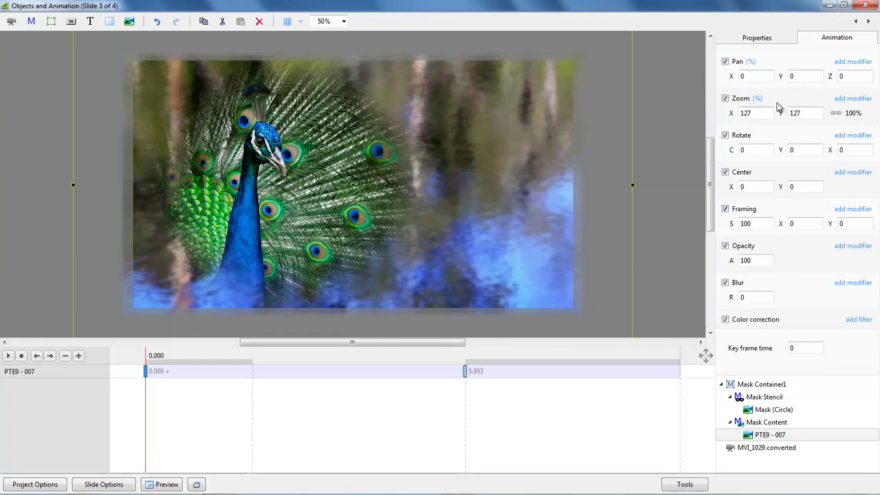
{"action": "left_click", "coordinate": [850, 101]}
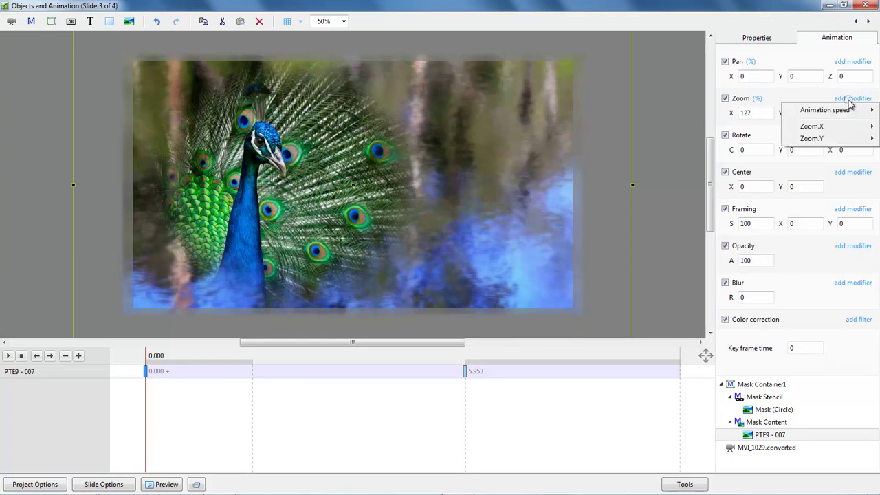
{"action": "mouse_move", "coordinate": [828, 112]}
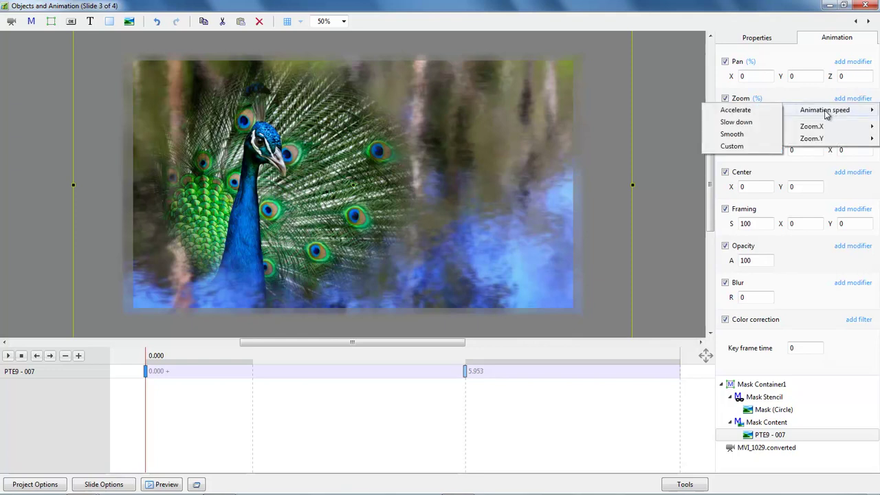
{"action": "left_click", "coordinate": [748, 124]}
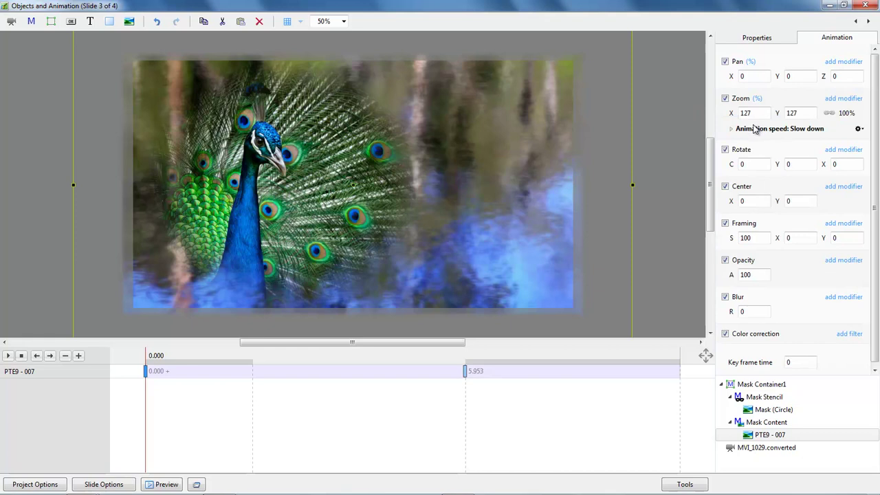
{"action": "left_click", "coordinate": [865, 5]}
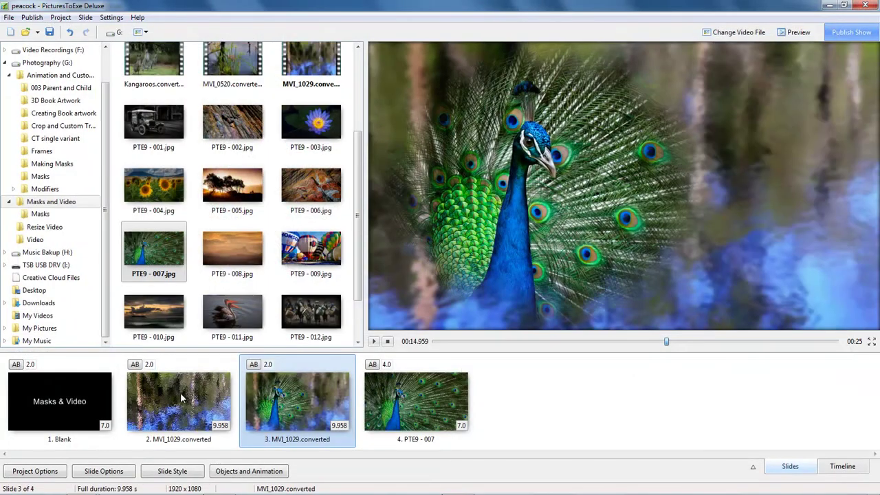
Play the show from slide 2 and review the masked peacock slide and the final PTE9 - 007 slide.
{"action": "left_click", "coordinate": [180, 397]}
{"action": "scroll", "coordinate": [385, 364], "scroll_direction": "up", "scroll_amount": 4}
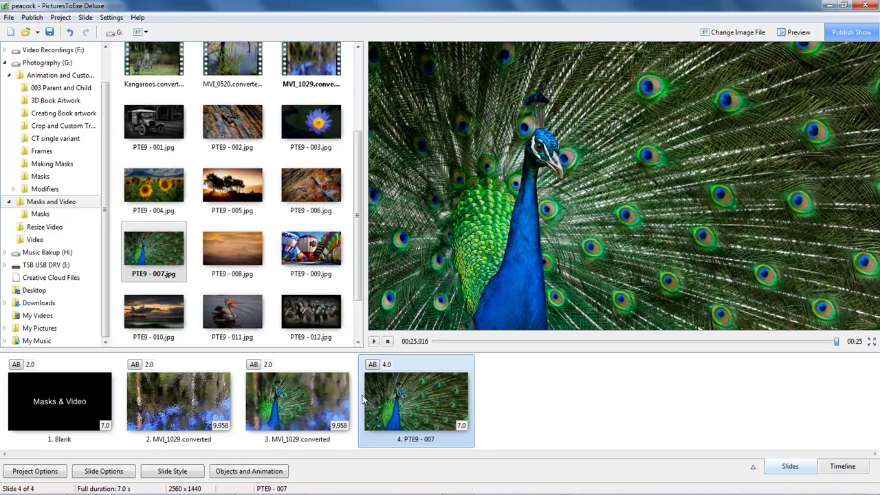
{"action": "left_click", "coordinate": [309, 410]}
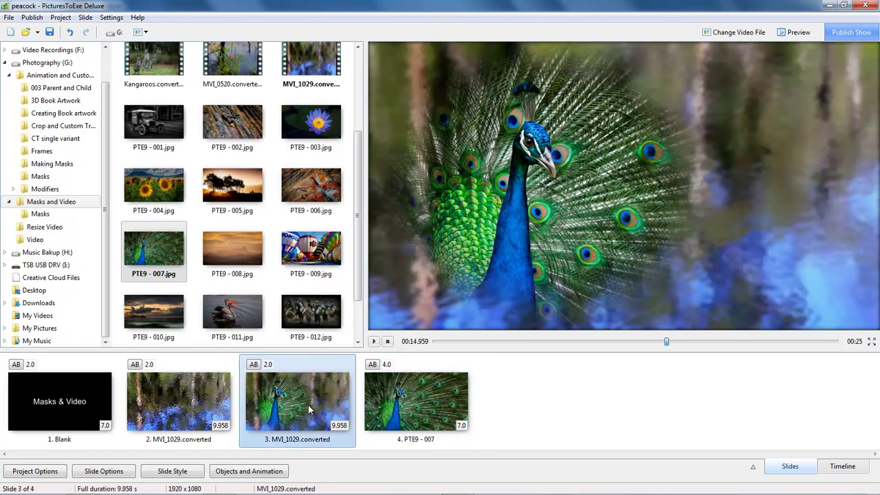
{"action": "left_click", "coordinate": [412, 404]}
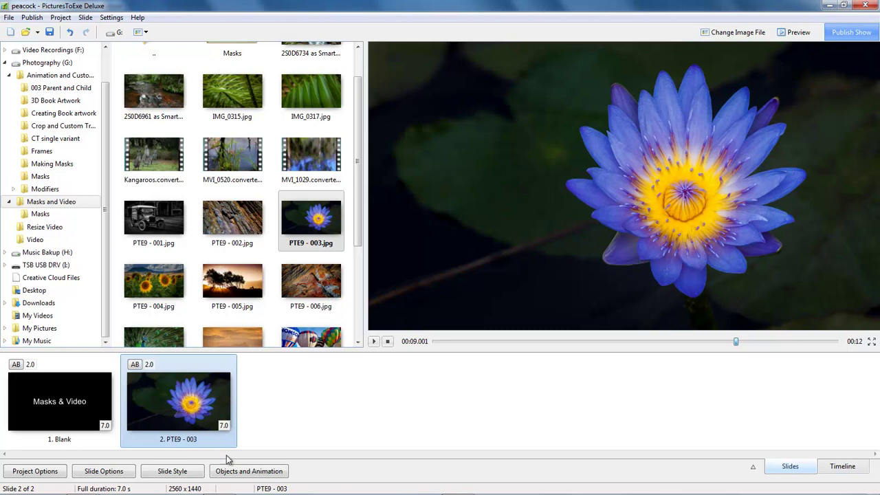
Add the MVI_1029.converted video as an image/video mask on the PTE9 - 003 flower slide.
{"action": "left_click", "coordinate": [255, 473]}
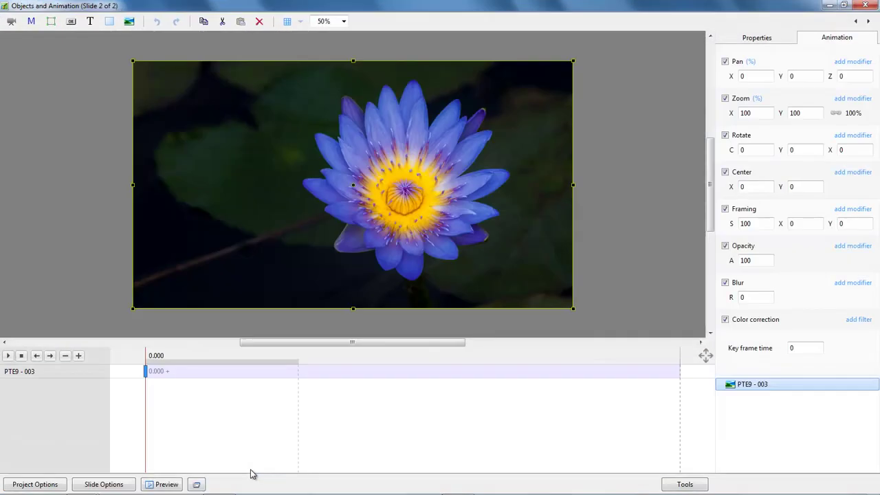
{"action": "left_click", "coordinate": [31, 21]}
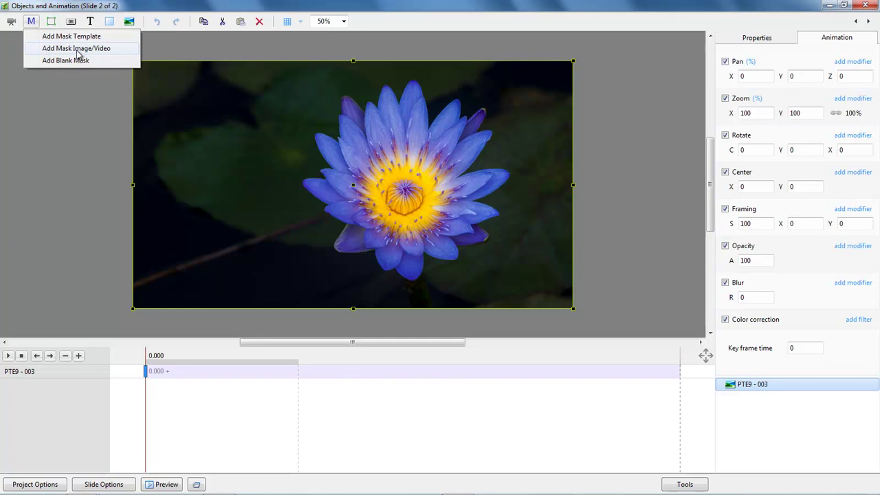
{"action": "left_click", "coordinate": [97, 53]}
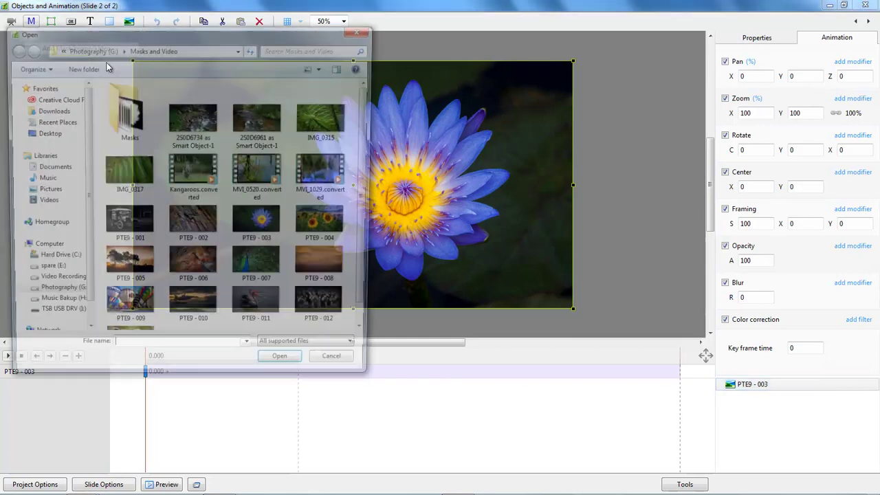
{"action": "left_click", "coordinate": [326, 177]}
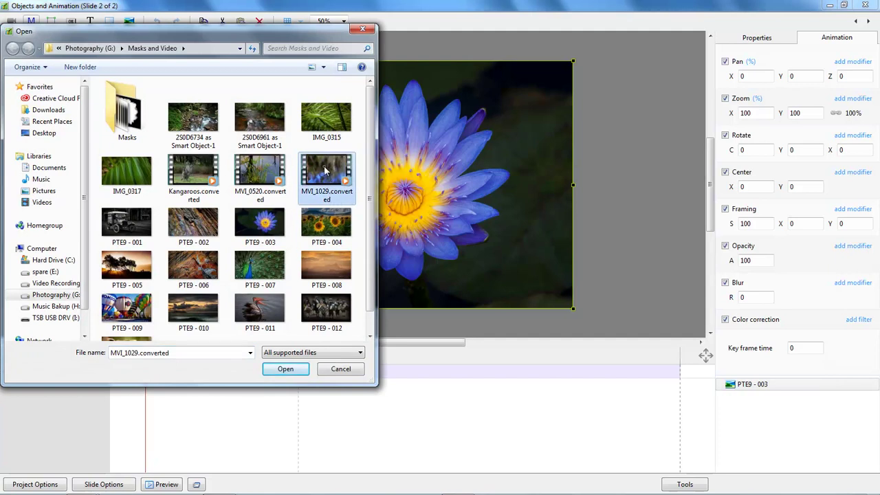
{"action": "double_click", "coordinate": [325, 178]}
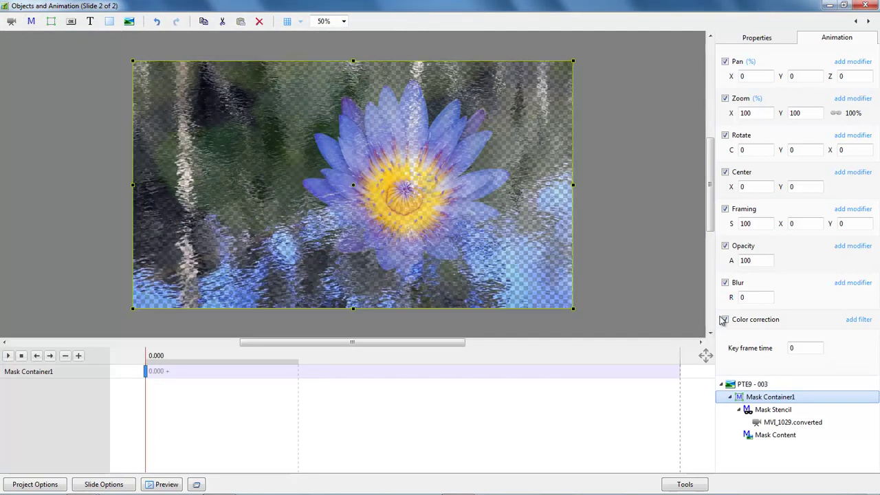
Set the blur of Mask Container1 to 10 and select its Mask Content.
{"action": "left_click", "coordinate": [742, 298]}
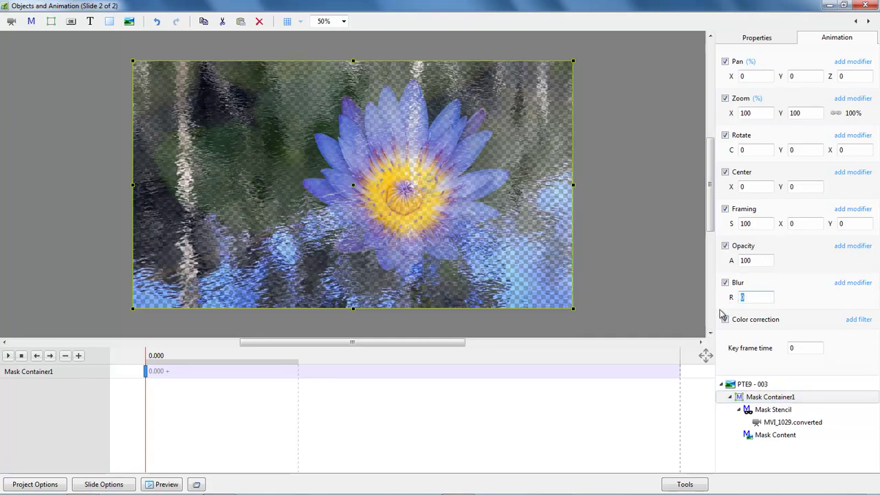
{"action": "type", "text": "10"}
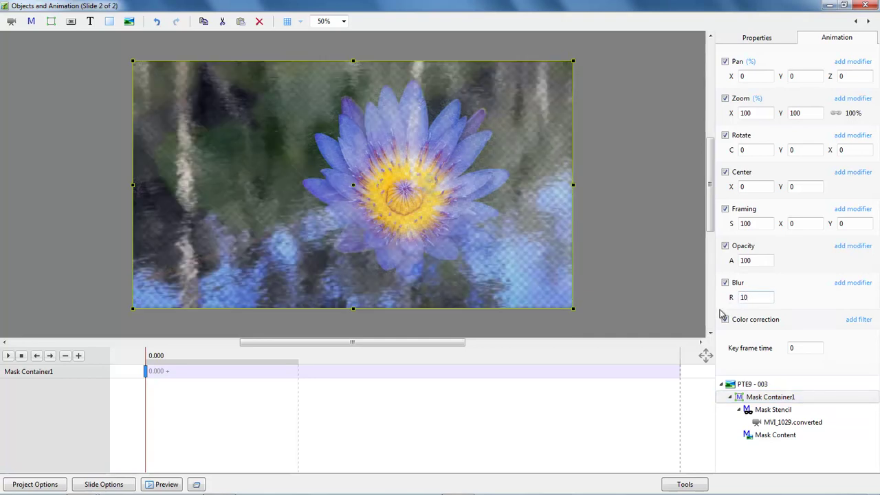
{"action": "left_click", "coordinate": [762, 437]}
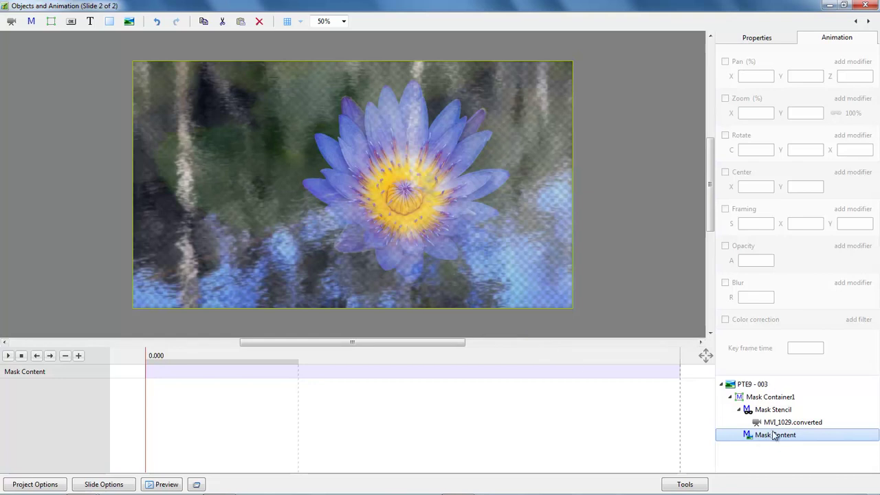
Add the MVI_1029.converted video inside Mask Content, set its blur to 10, and close the object editor.
{"action": "right_click", "coordinate": [764, 435]}
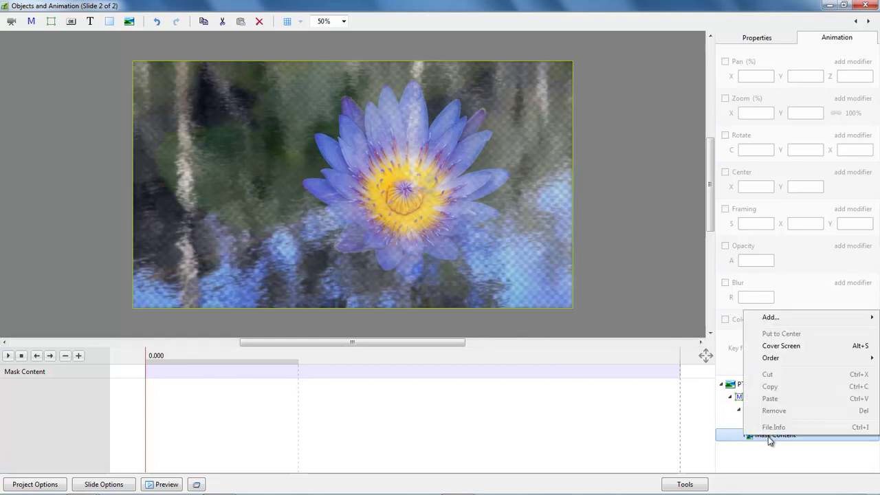
{"action": "mouse_move", "coordinate": [766, 321]}
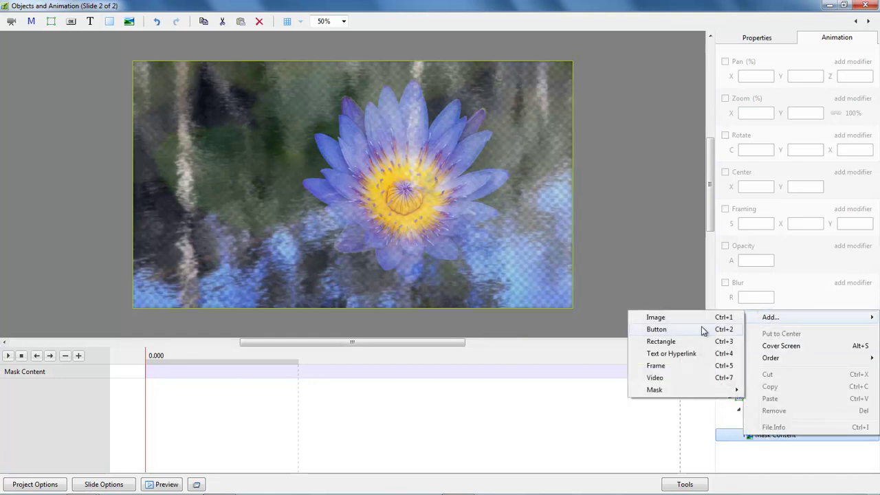
{"action": "left_click", "coordinate": [654, 378]}
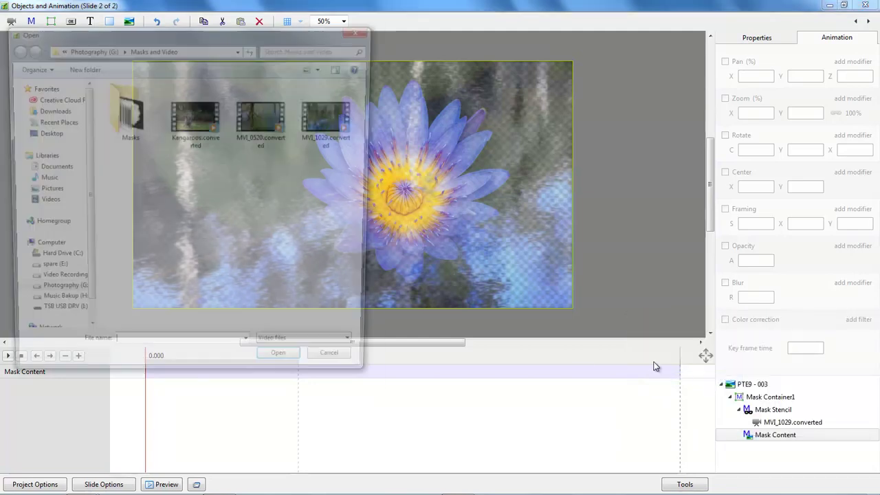
{"action": "double_click", "coordinate": [329, 119]}
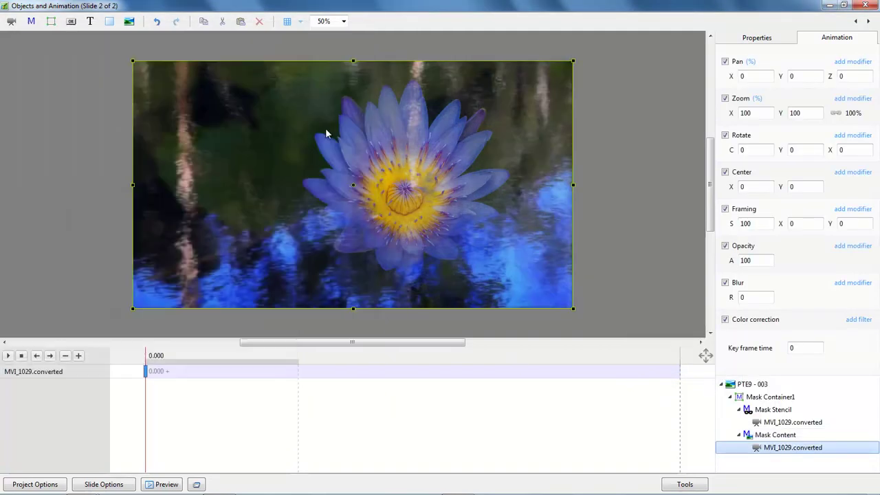
{"action": "double_click", "coordinate": [744, 296]}
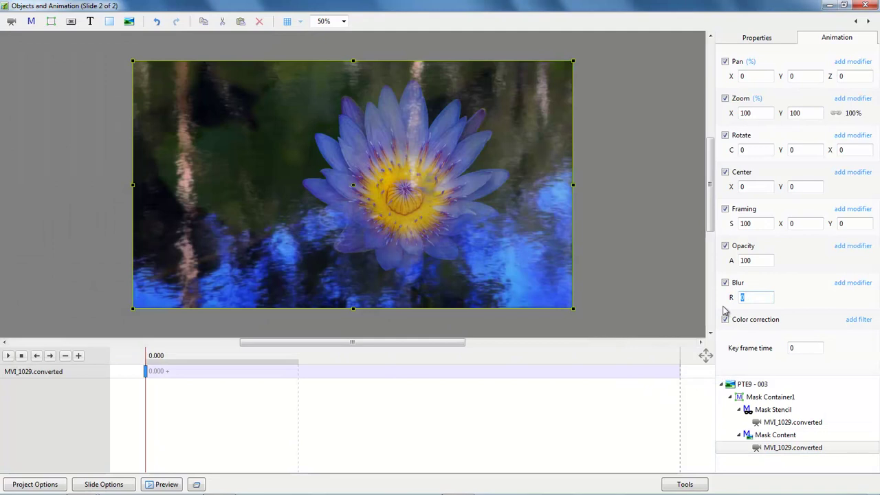
{"action": "type", "text": "10"}
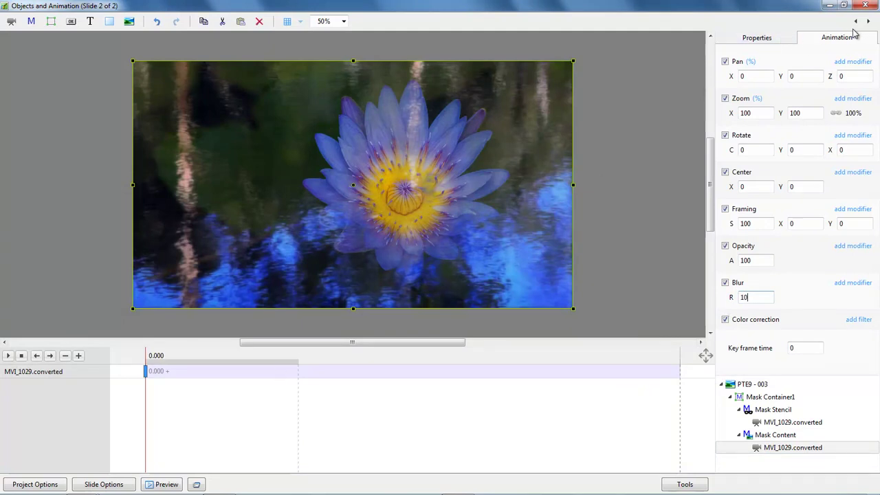
{"action": "left_click", "coordinate": [865, 7]}
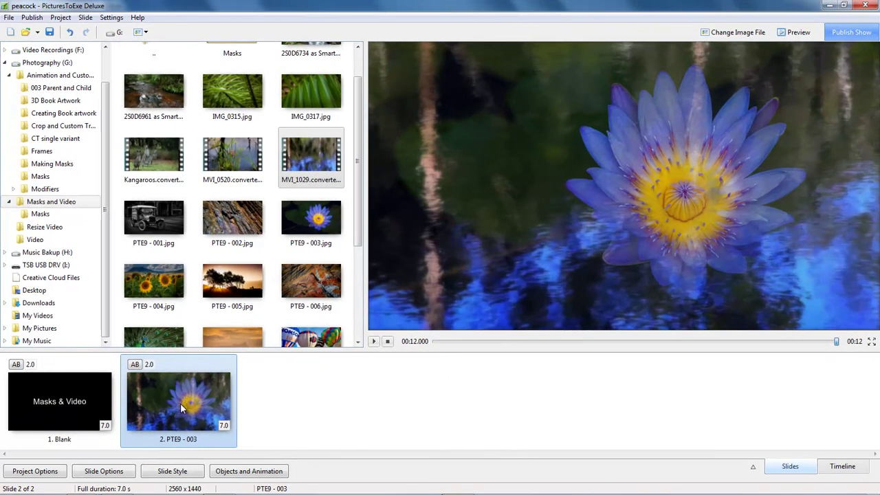
Add PTE9 - 003.jpg as slide 3 and set the duration of slide 2 to 9 seconds to match the video.
{"action": "left_click", "coordinate": [310, 218]}
{"action": "left_click_drag", "start_coordinate": [310, 219], "coordinate": [252, 406]}
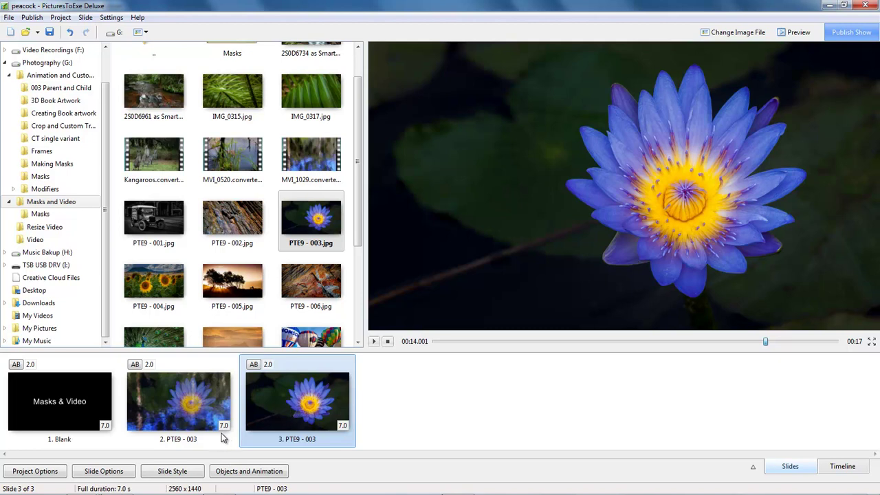
{"action": "left_click", "coordinate": [311, 152]}
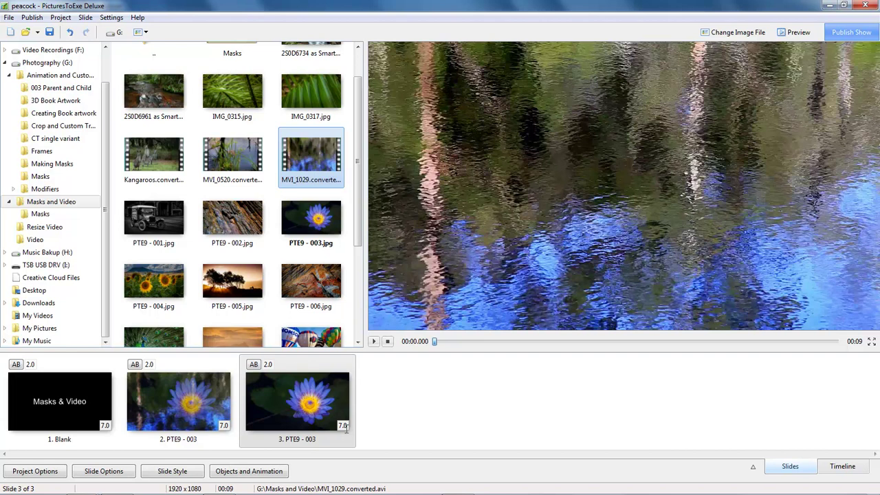
{"action": "left_click", "coordinate": [225, 425]}
{"action": "type", "text": "9"}
{"action": "left_click", "coordinate": [207, 402]}
Play the show from the title slide through to the plain flower slide, and stop playback.
{"action": "left_click", "coordinate": [80, 411]}
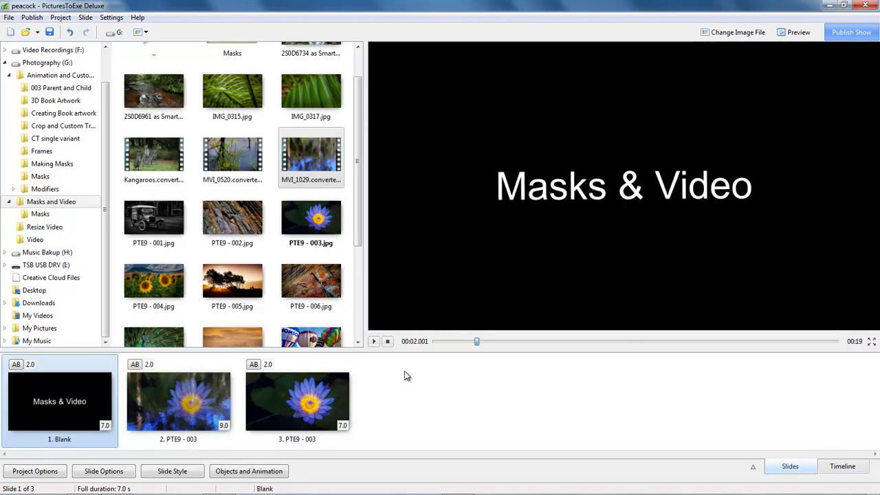
{"action": "left_click", "coordinate": [373, 341]}
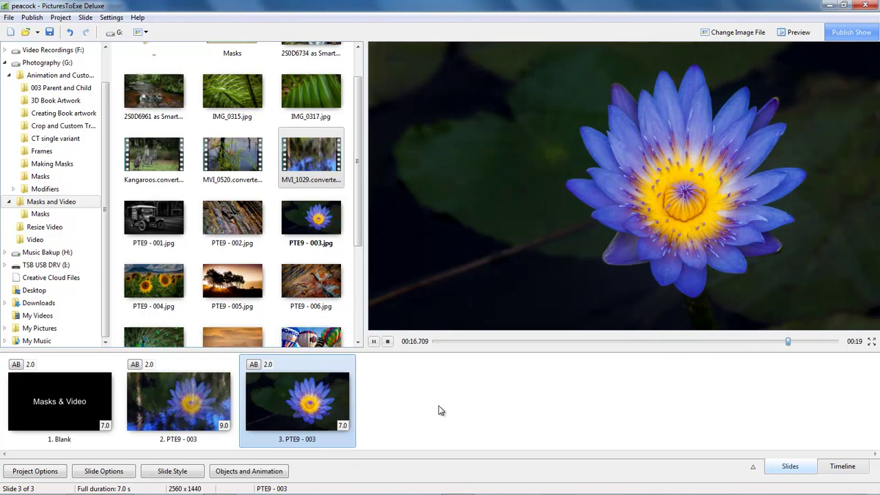
{"action": "left_click", "coordinate": [387, 341]}
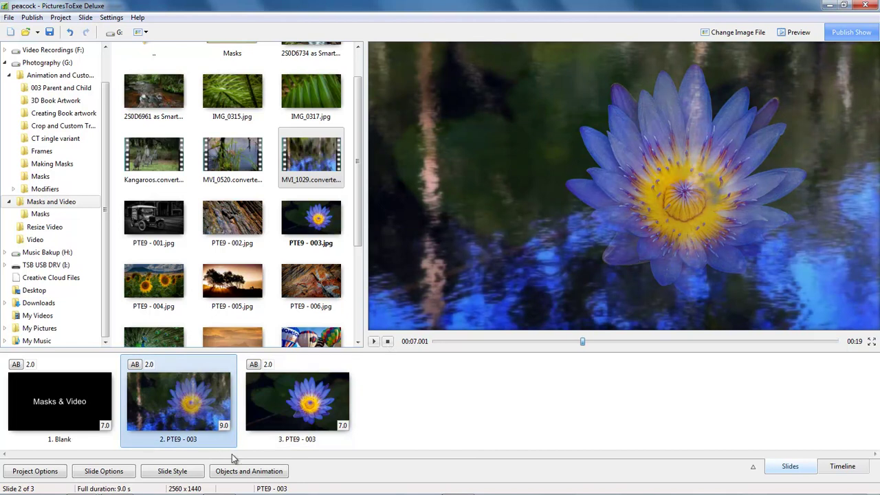
Open the objects and animation of slide 2, try panning the PTE9 - 003 image, and reset its pan to 0.
{"action": "left_click", "coordinate": [239, 472]}
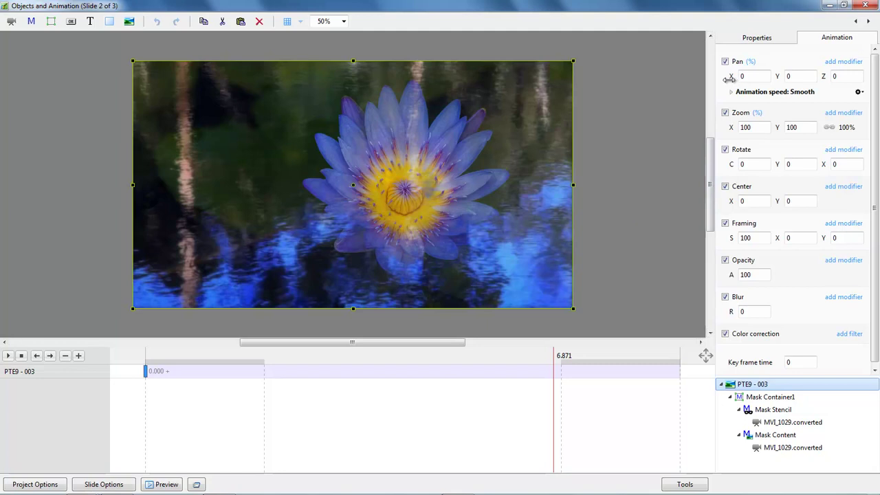
{"action": "left_click_drag", "start_coordinate": [730, 77], "coordinate": [790, 80]}
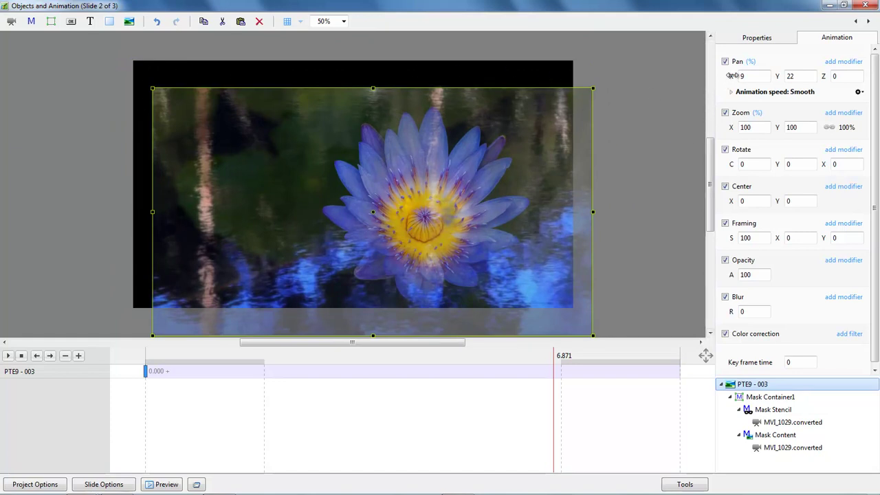
{"action": "left_click_drag", "start_coordinate": [730, 77], "coordinate": [721, 80]}
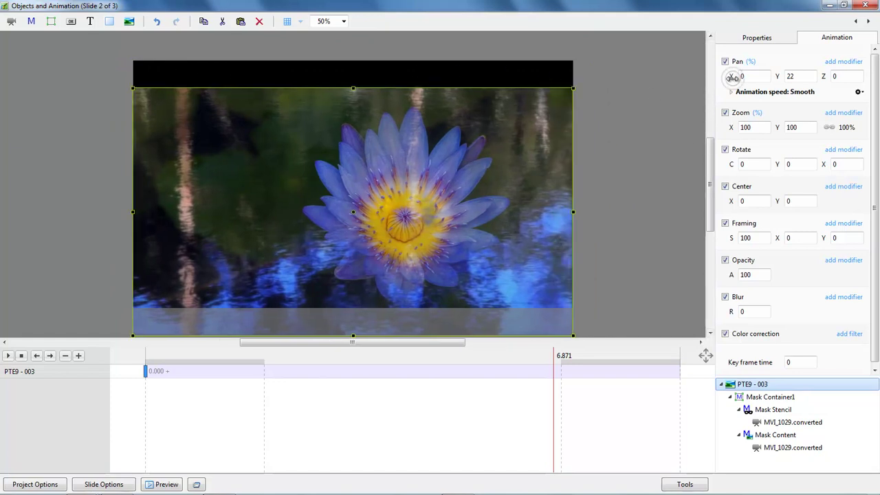
{"action": "double_click", "coordinate": [777, 77]}
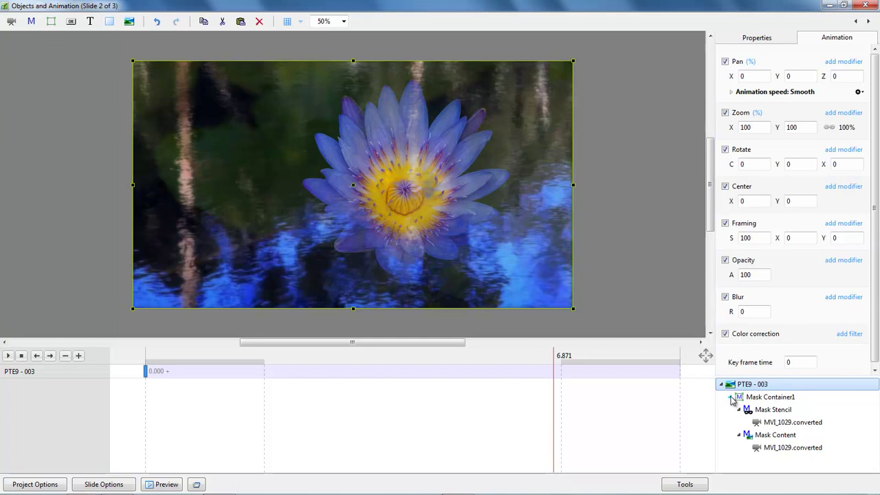
Detach Mask Container1 from its PTE9 - 003 parent by cutting it and pasting it as an independent object.
{"action": "left_click", "coordinate": [731, 397]}
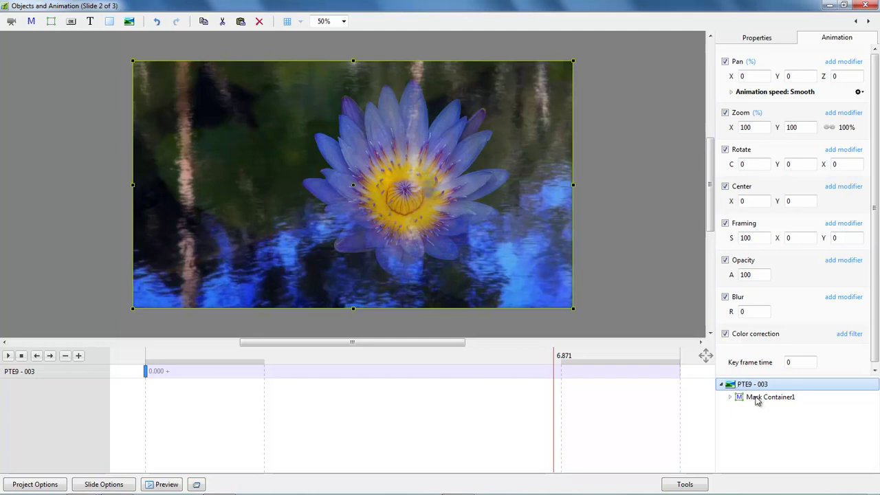
{"action": "left_click", "coordinate": [754, 401]}
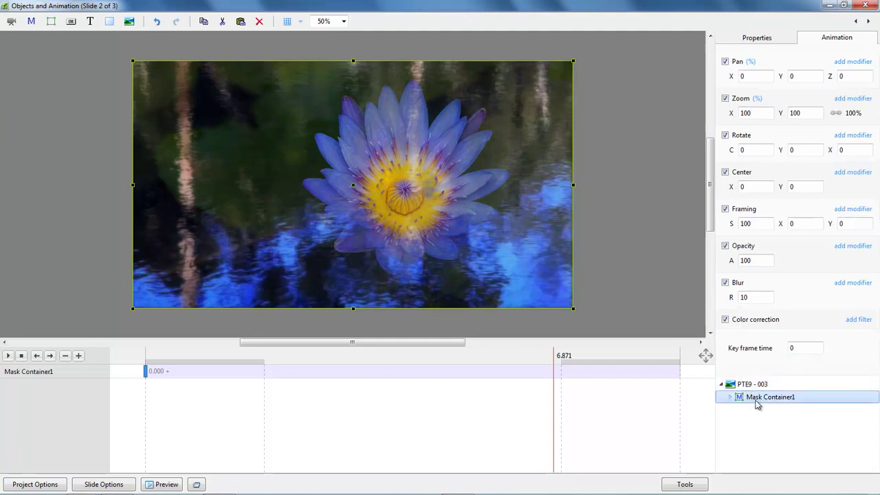
{"action": "right_click", "coordinate": [761, 403]}
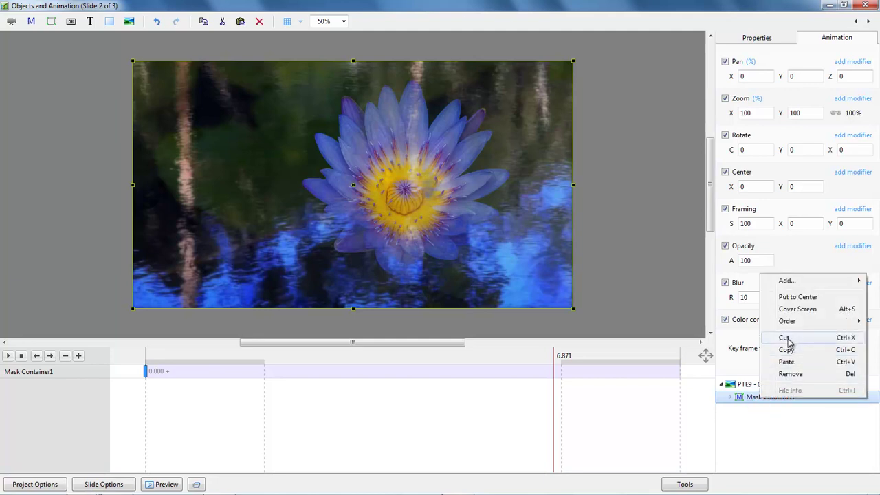
{"action": "left_click", "coordinate": [784, 337]}
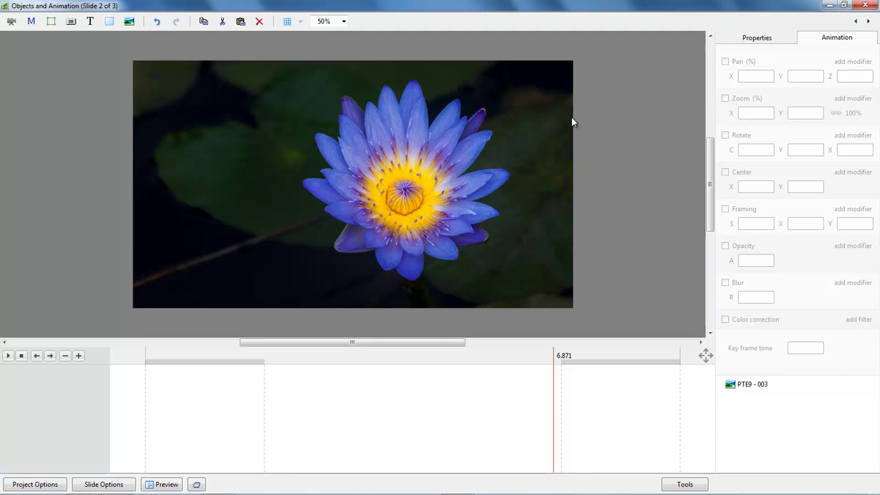
{"action": "right_click", "coordinate": [754, 410]}
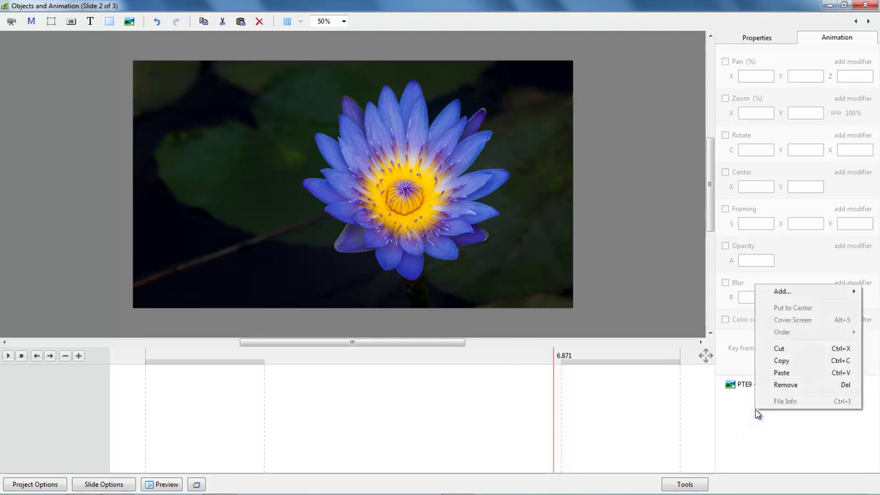
{"action": "left_click", "coordinate": [784, 373]}
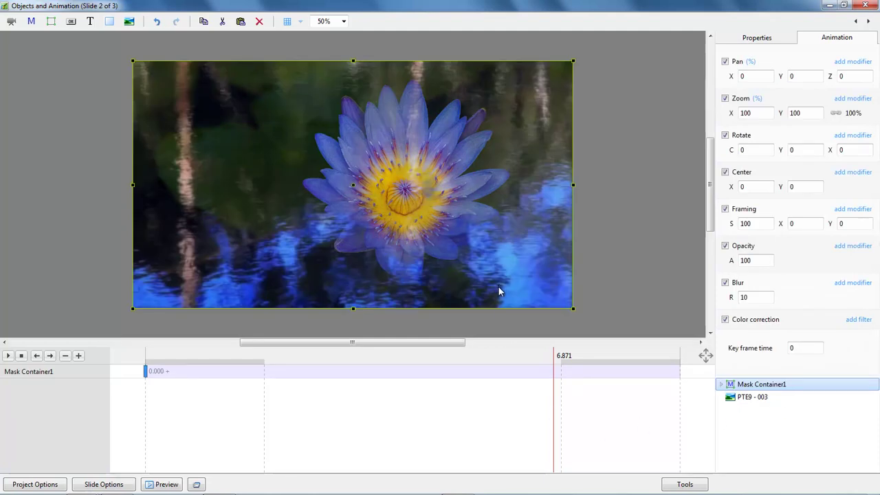
Add a second keyframe to the PTE9 - 003 image and move it to about 6.473 seconds.
{"action": "left_click", "coordinate": [744, 401]}
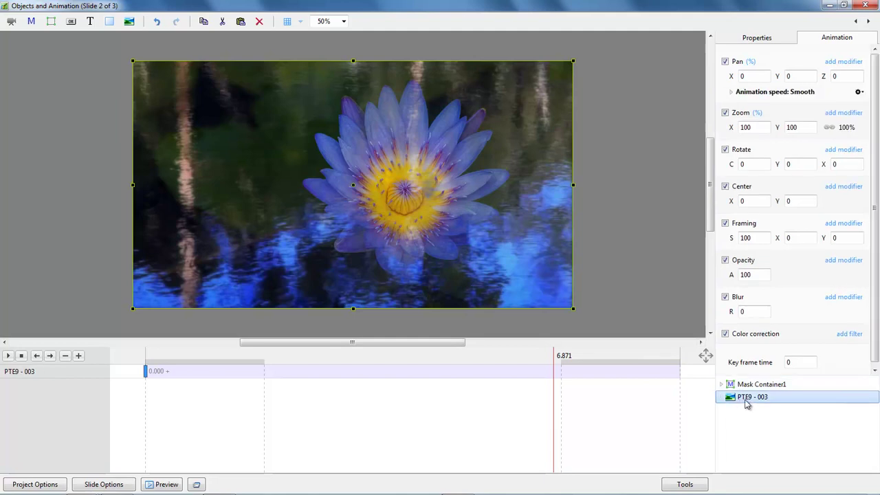
{"action": "double_click", "coordinate": [558, 379]}
{"action": "left_click", "coordinate": [554, 375]}
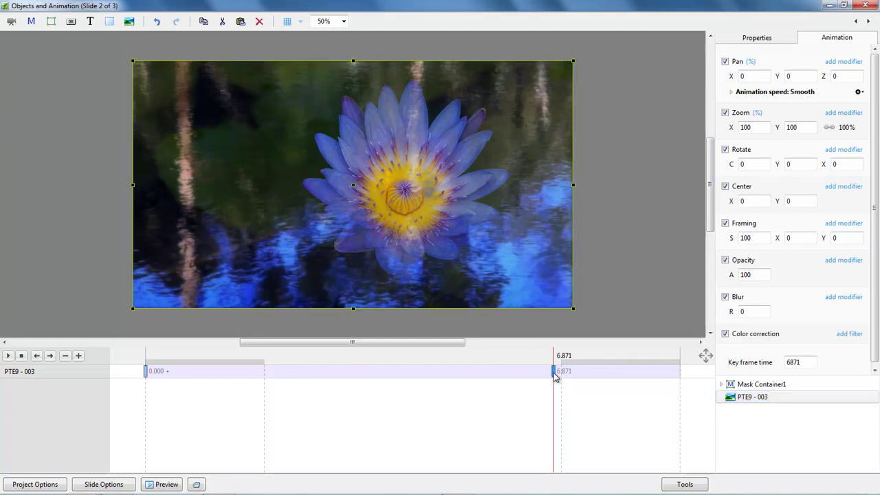
{"action": "left_click_drag", "start_coordinate": [554, 375], "coordinate": [681, 385]}
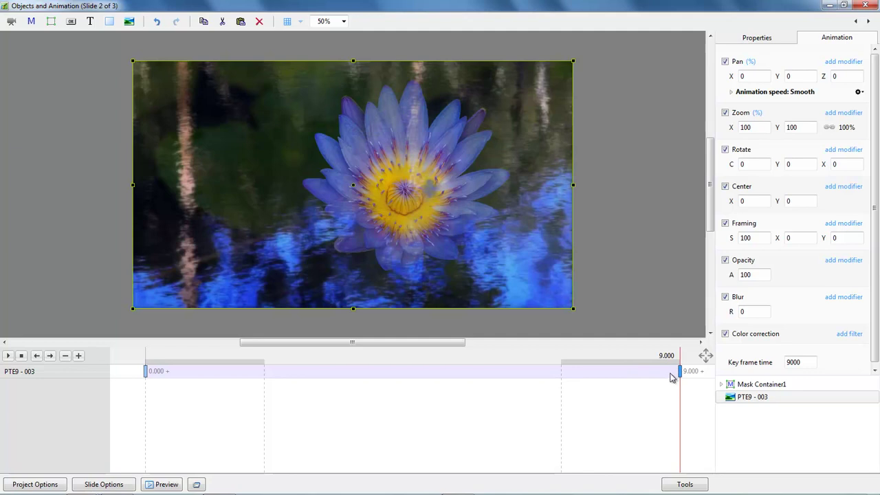
{"action": "left_click_drag", "start_coordinate": [681, 377], "coordinate": [529, 375]}
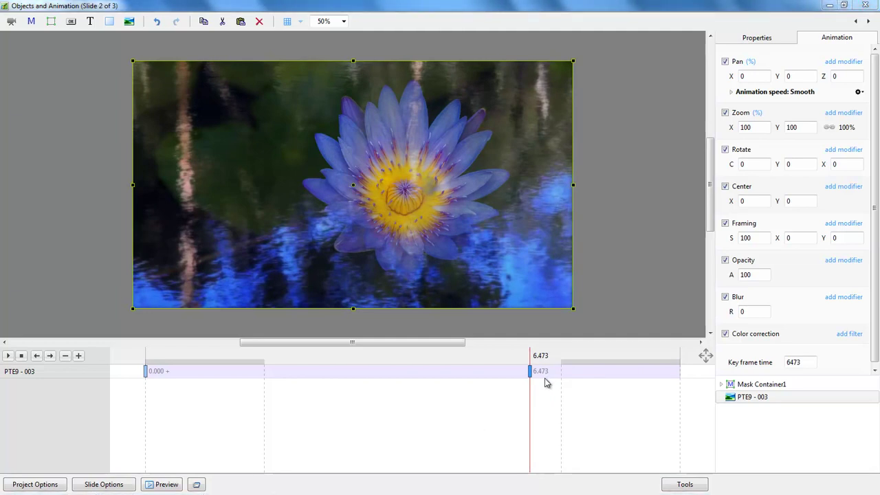
Try panning the PTE9 - 003 image to X -26 at its first keyframe, and reset the pan to 0.
{"action": "left_click", "coordinate": [146, 371]}
{"action": "left_click_drag", "start_coordinate": [731, 77], "coordinate": [716, 79]}
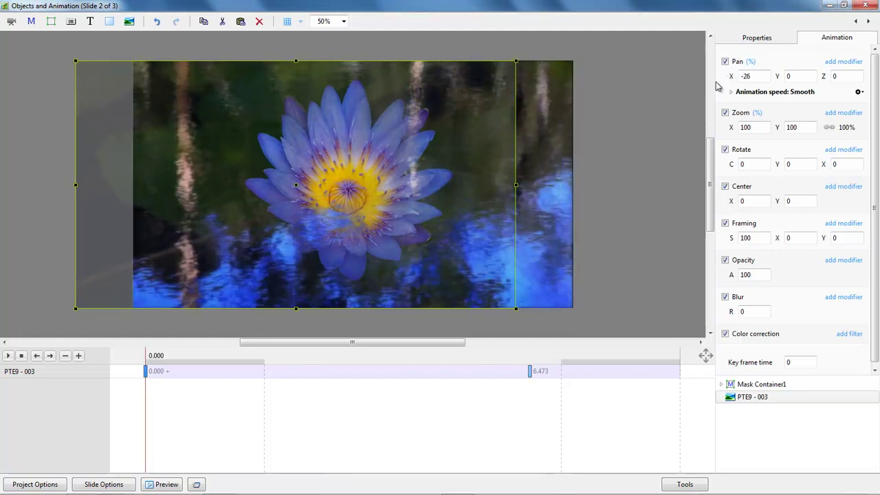
{"action": "left_click", "coordinate": [626, 144]}
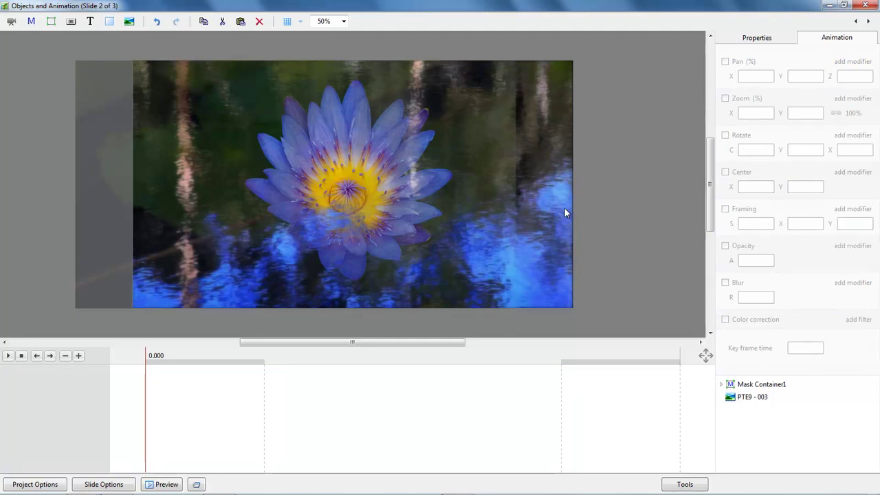
{"action": "left_click", "coordinate": [746, 397]}
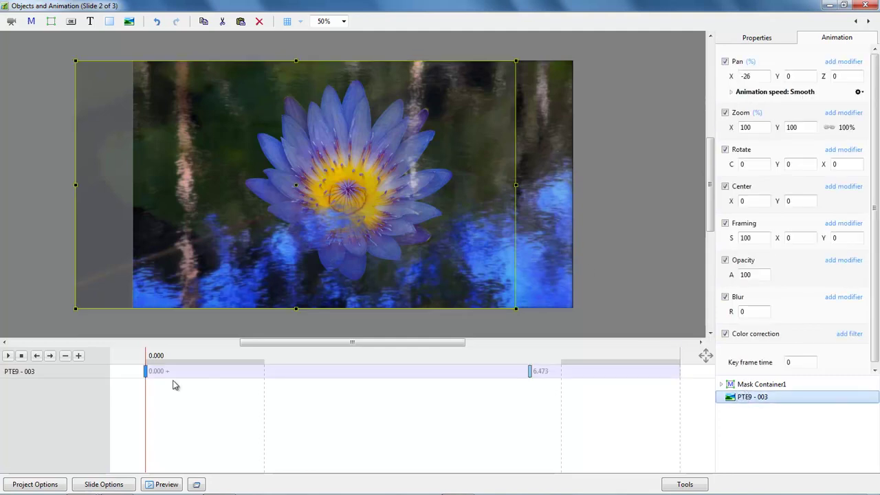
{"action": "double_click", "coordinate": [731, 76]}
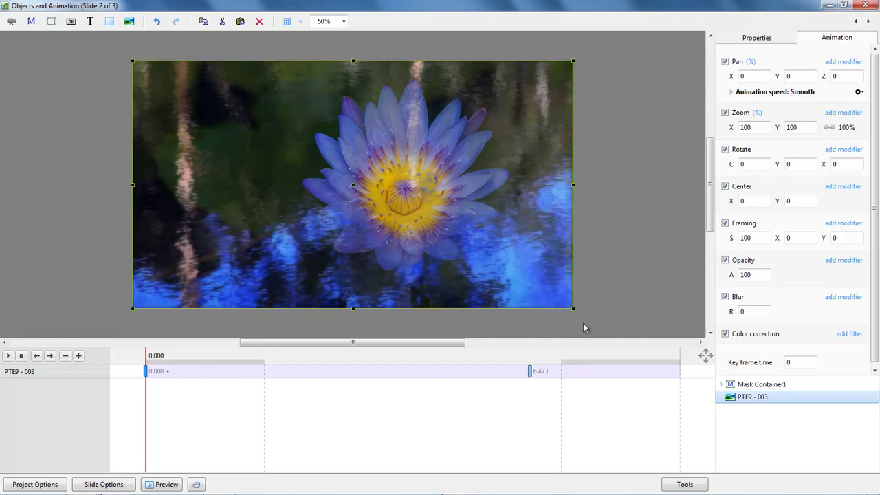
Zoom the PTE9 - 003 image to about 129% at its first keyframe with a Smooth animation speed, and close the object editor.
{"action": "left_click_drag", "start_coordinate": [572, 308], "coordinate": [626, 343]}
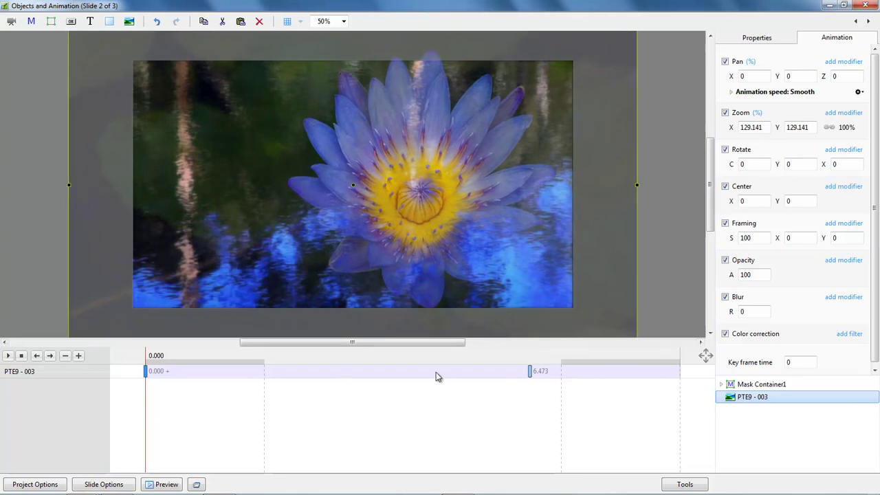
{"action": "left_click", "coordinate": [847, 116]}
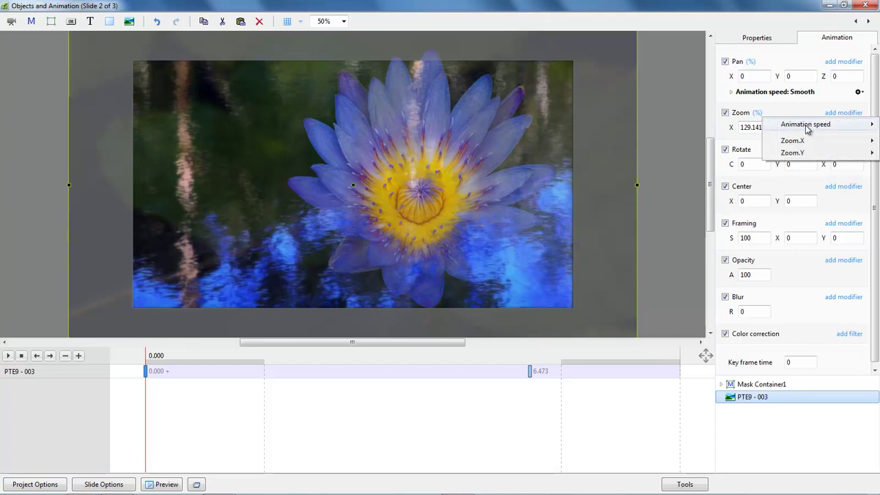
{"action": "mouse_move", "coordinate": [806, 128]}
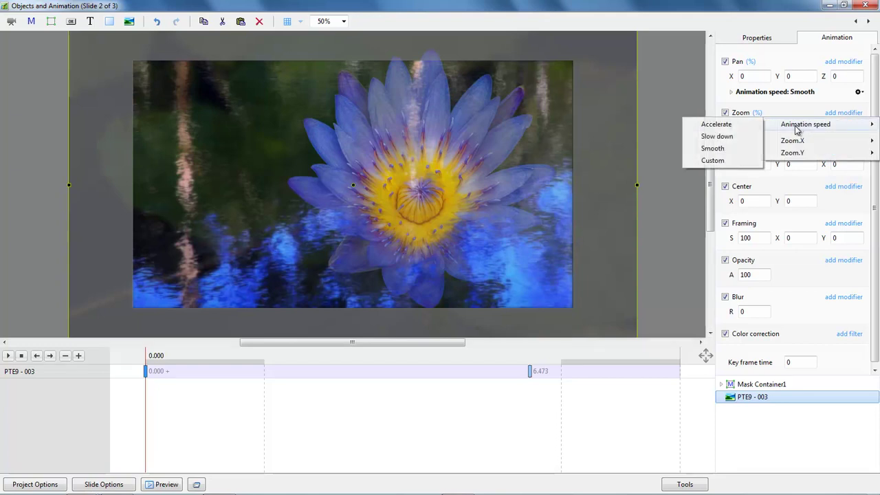
{"action": "left_click", "coordinate": [714, 150]}
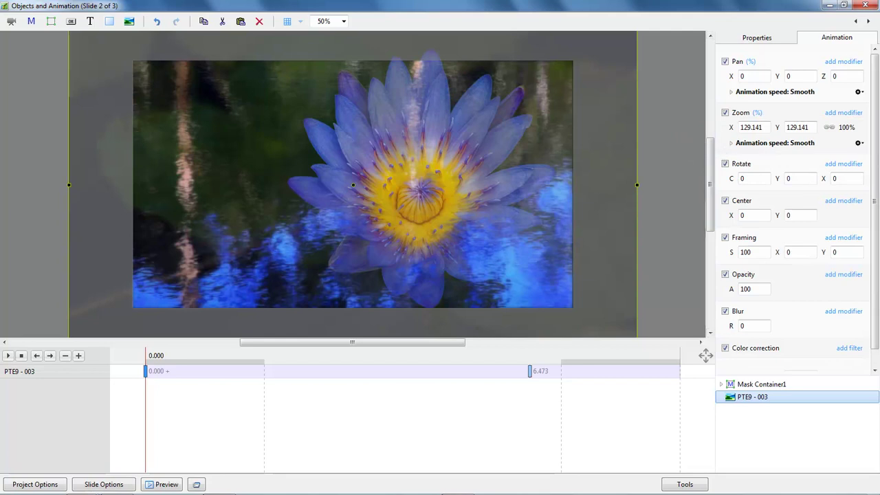
{"action": "left_click", "coordinate": [864, 5]}
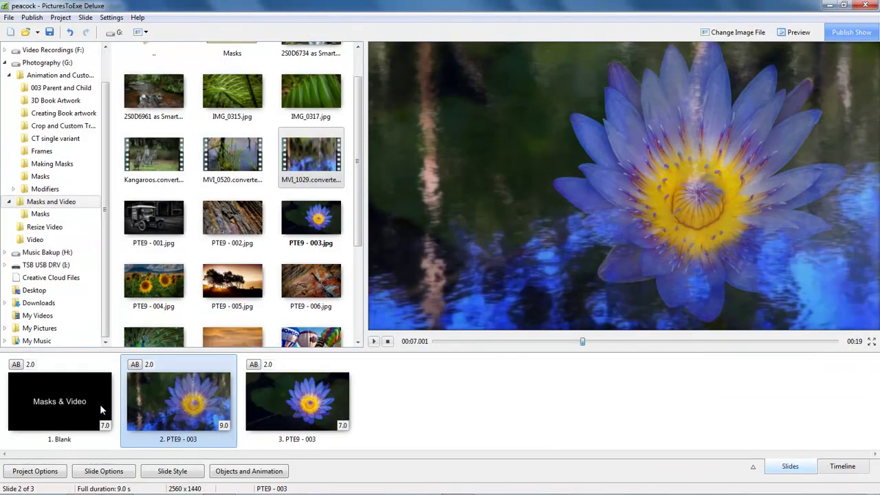
Play the slideshow from the Masks & Video title slide to review the flower and water sequence.
{"action": "left_click", "coordinate": [104, 405]}
{"action": "left_click", "coordinate": [373, 341]}
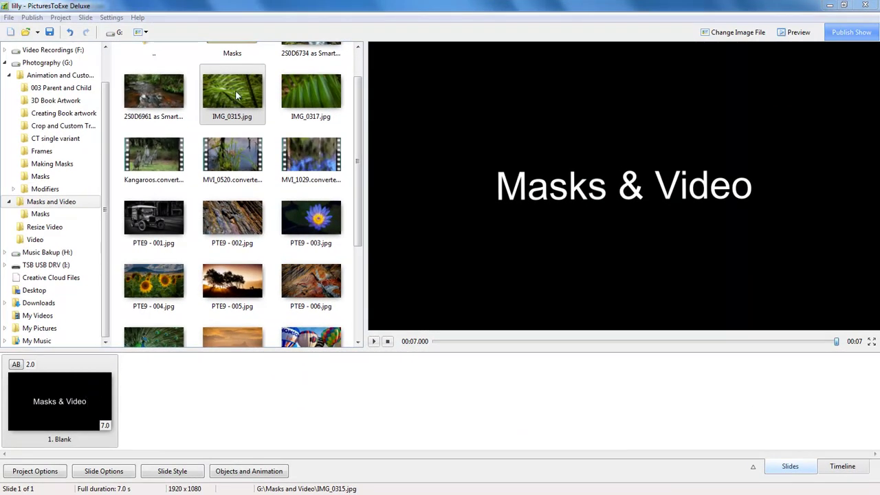
Add IMG_0315.jpg twice after the Masks & Video title slide, as slides 2 and 3.
{"action": "left_click_drag", "start_coordinate": [237, 88], "coordinate": [202, 417]}
{"action": "left_click_drag", "start_coordinate": [231, 97], "coordinate": [288, 411]}
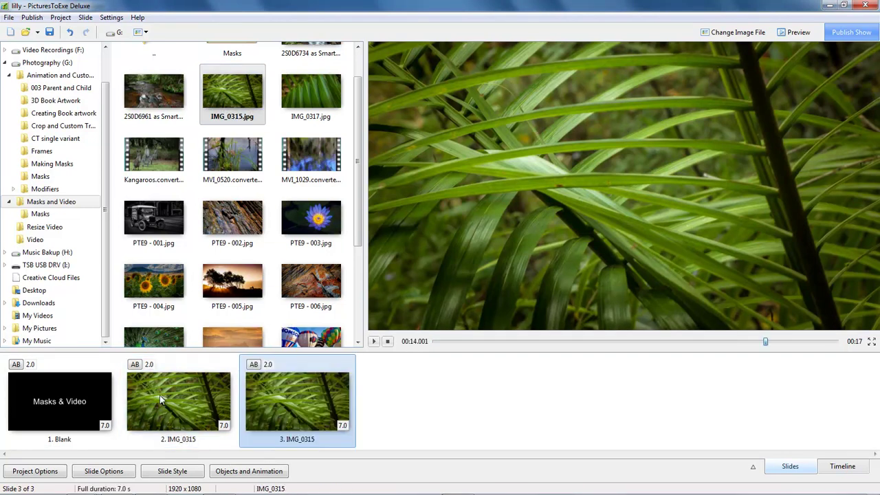
Open slide 2's objects for editing and add a blank mask as an object independent of IMG_0315.
{"action": "left_click", "coordinate": [181, 396]}
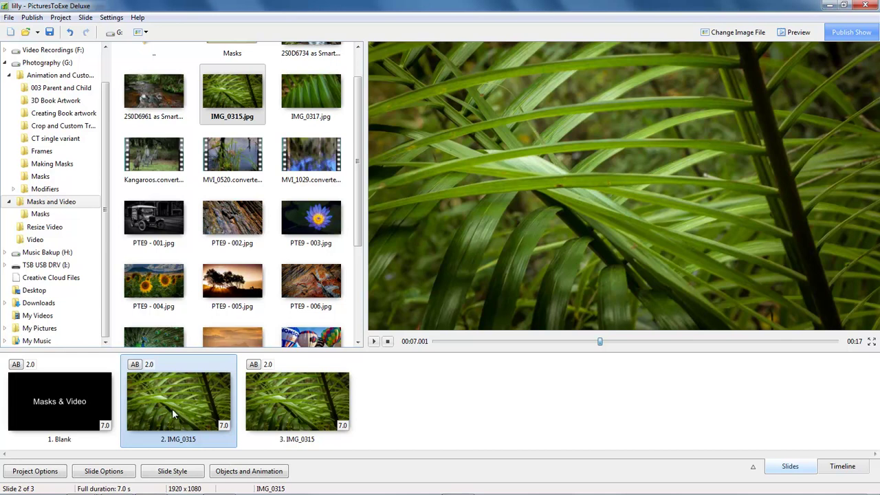
{"action": "left_click", "coordinate": [233, 472]}
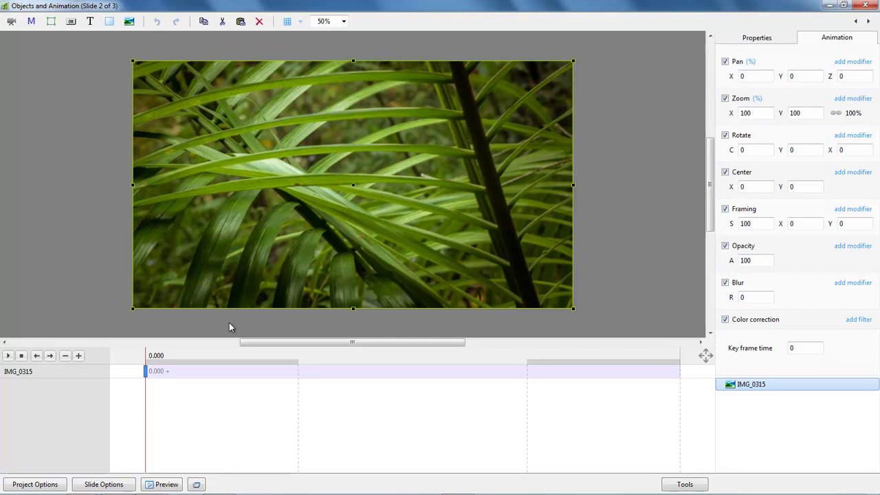
{"action": "left_click", "coordinate": [78, 78]}
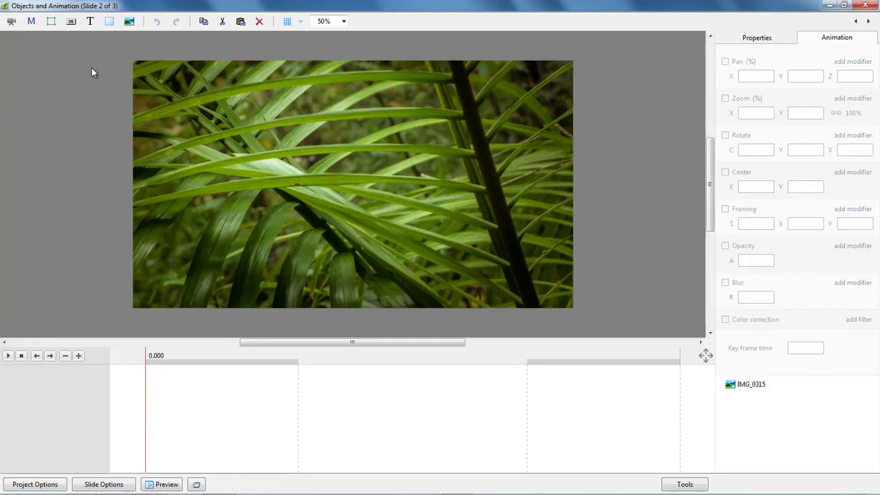
{"action": "left_click", "coordinate": [31, 22]}
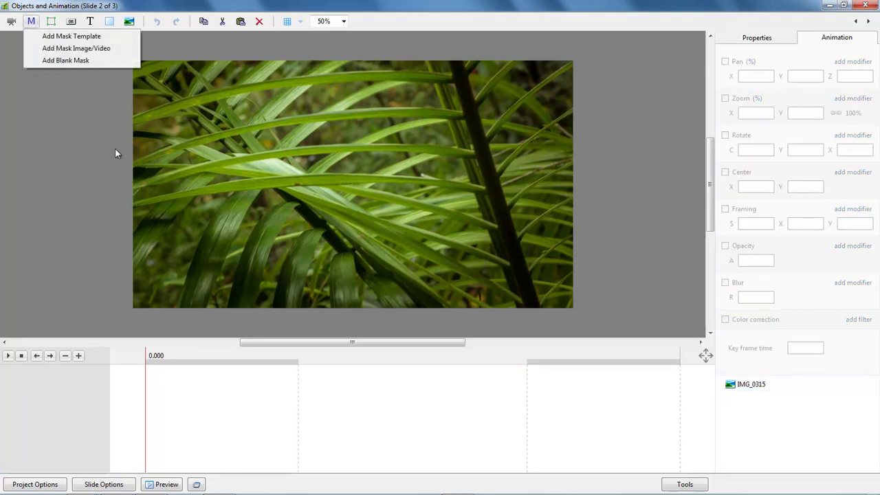
{"action": "left_click", "coordinate": [58, 61]}
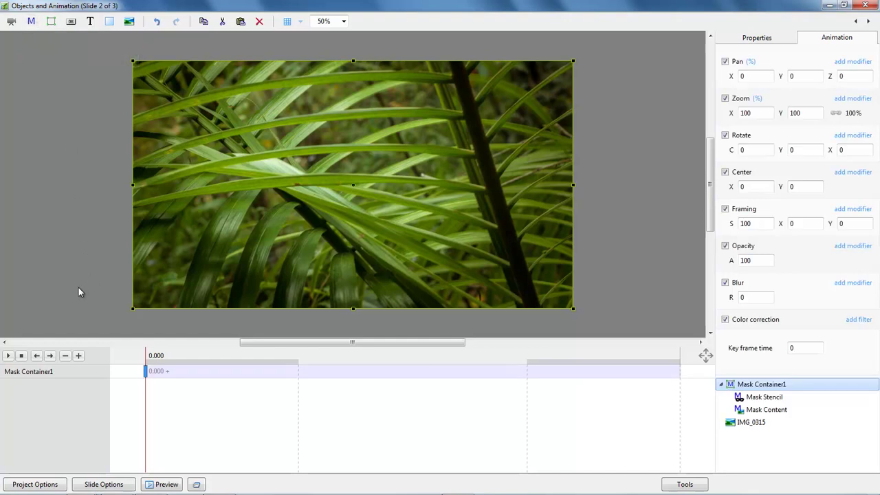
Add the BD-Mask-007 image from the Masks and Video > Masks folder to the Mask Stencil.
{"action": "left_click", "coordinate": [762, 400]}
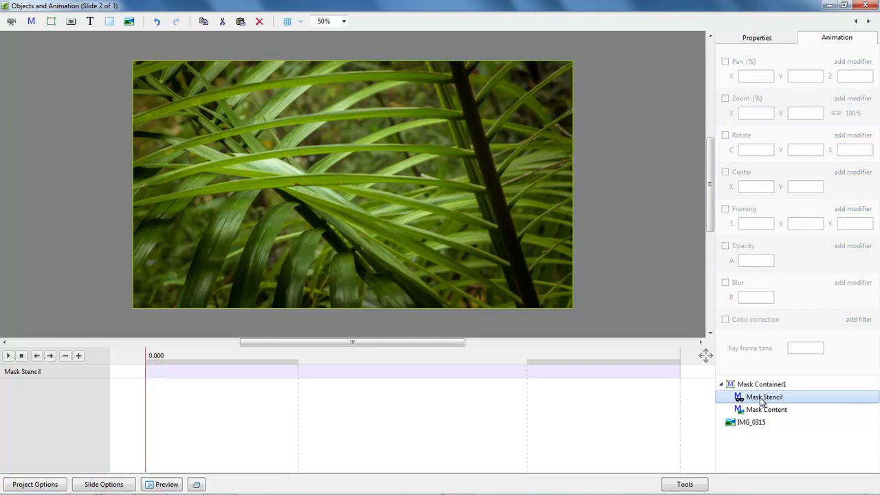
{"action": "right_click", "coordinate": [764, 400]}
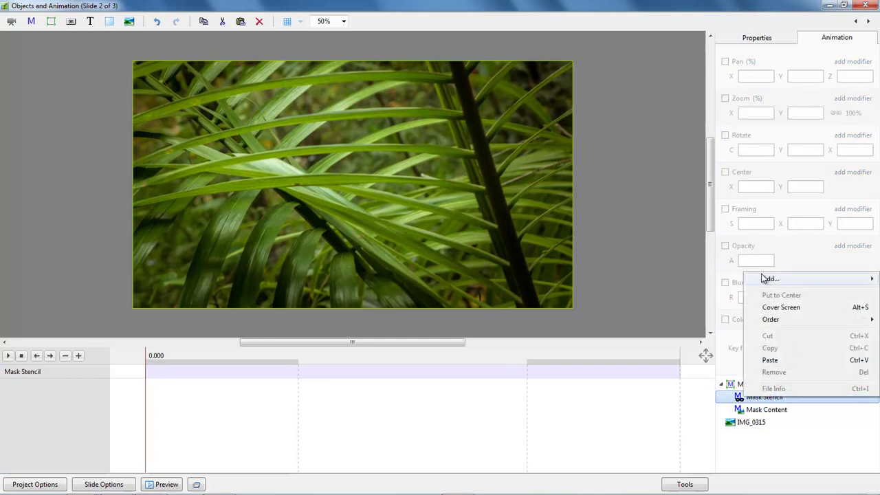
{"action": "mouse_move", "coordinate": [766, 279]}
{"action": "left_click", "coordinate": [655, 279]}
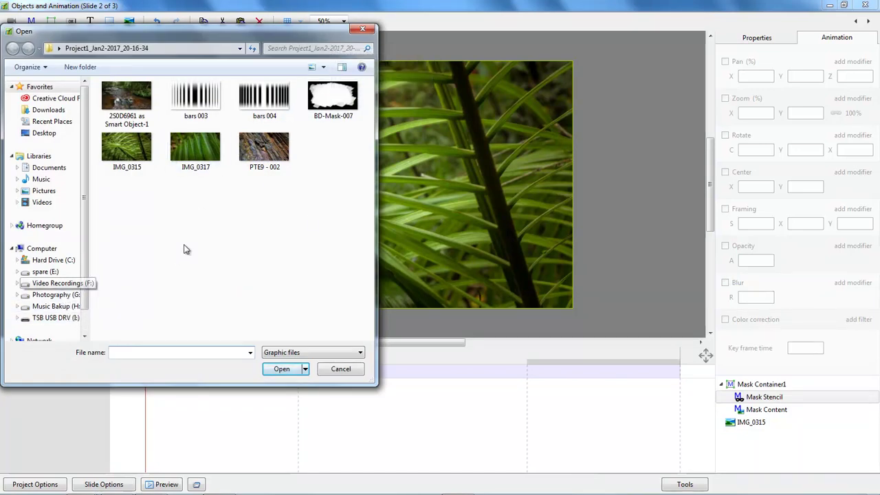
{"action": "left_click", "coordinate": [58, 295]}
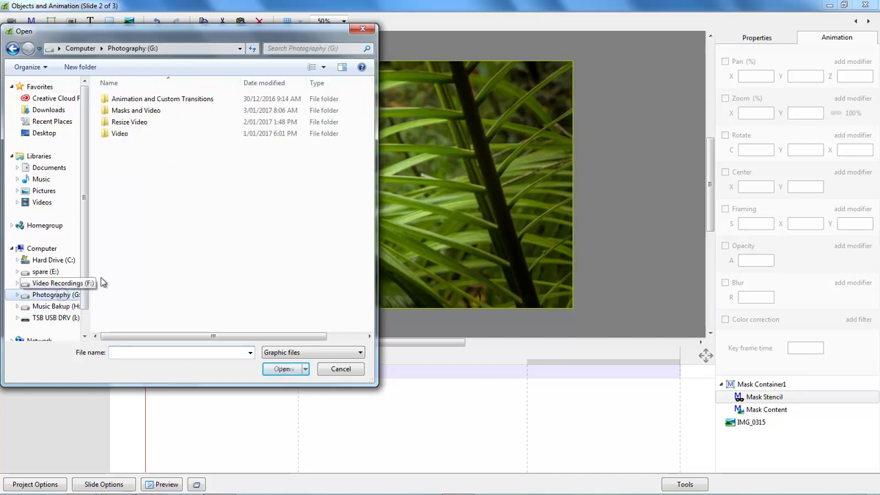
{"action": "double_click", "coordinate": [138, 111]}
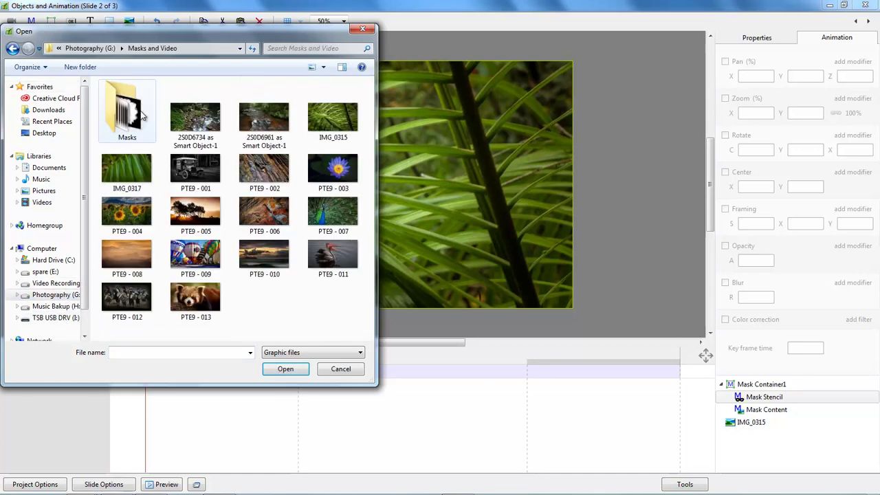
{"action": "double_click", "coordinate": [137, 131]}
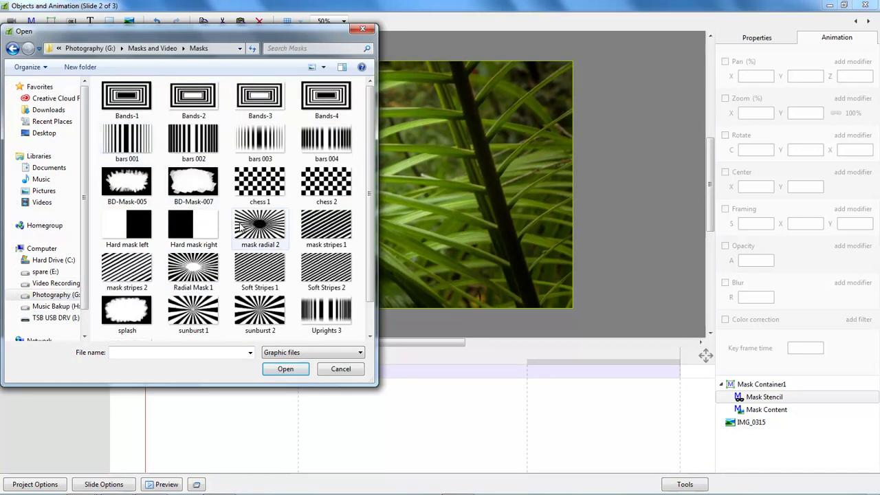
{"action": "left_click", "coordinate": [193, 186]}
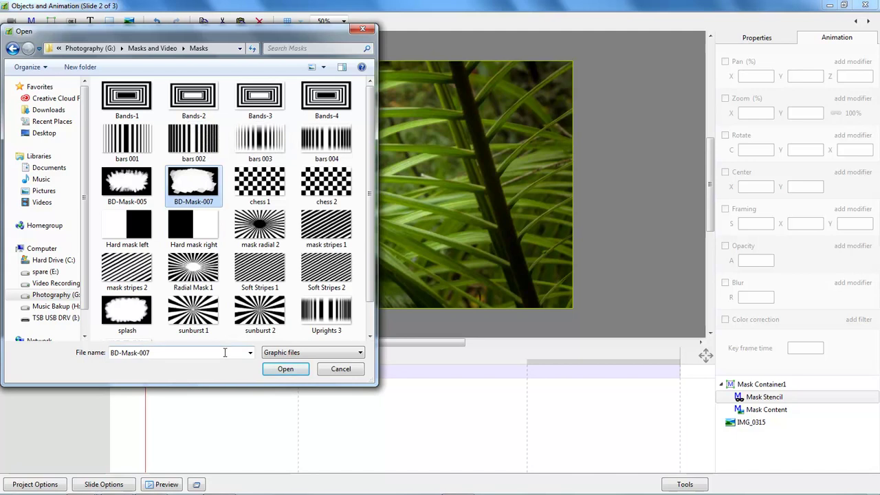
{"action": "left_click", "coordinate": [287, 369]}
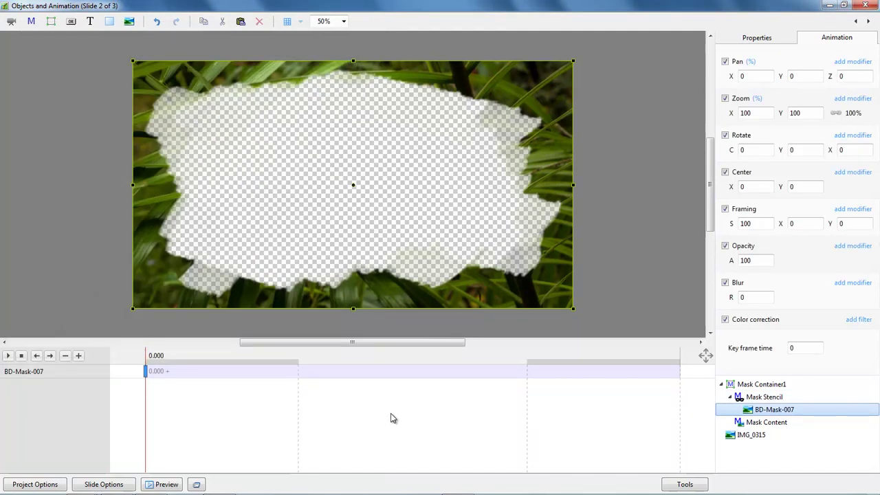
Add the Kangaroos.converted video from the Masks and Video folder to the Mask Content and play the slide.
{"action": "left_click", "coordinate": [753, 424]}
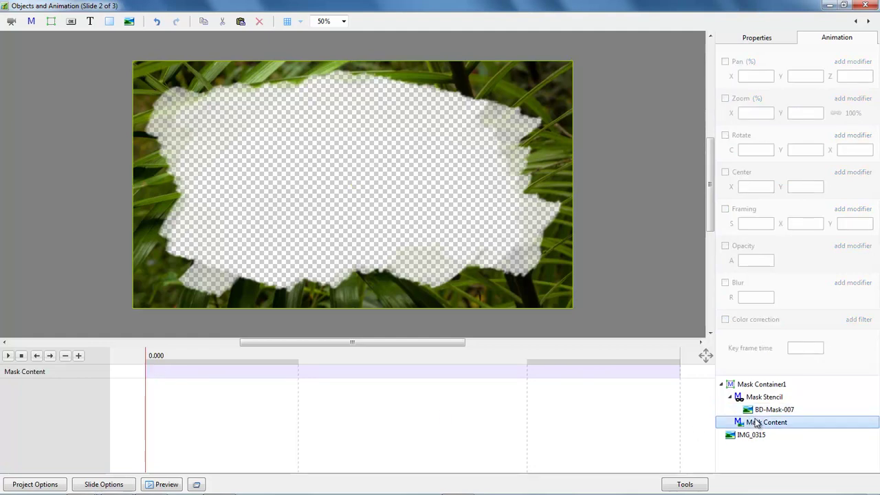
{"action": "right_click", "coordinate": [753, 424]}
{"action": "mouse_move", "coordinate": [768, 309]}
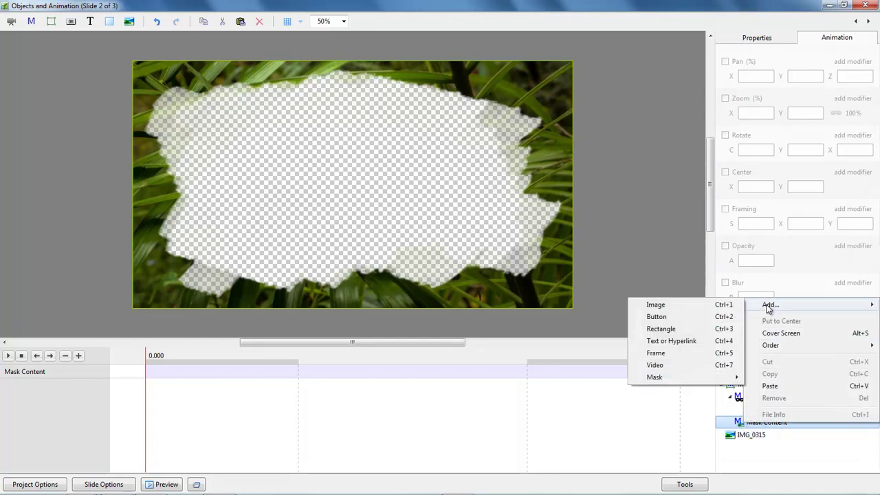
{"action": "left_click", "coordinate": [655, 365]}
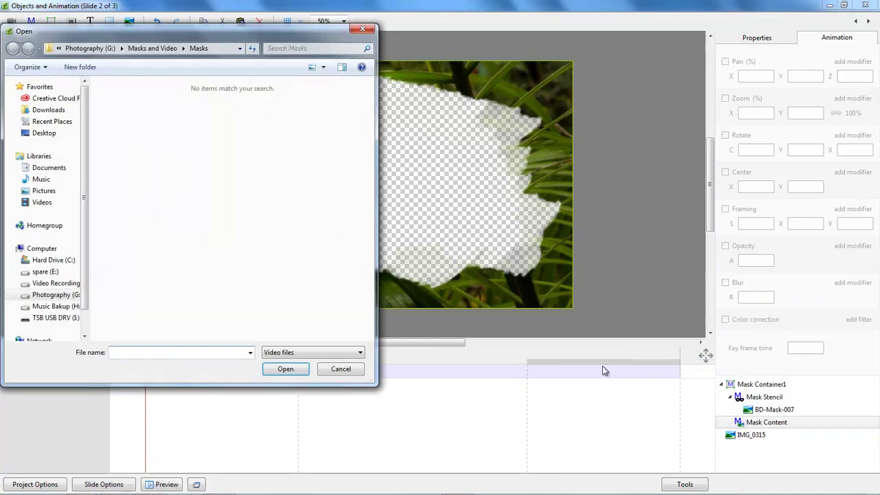
{"action": "left_click", "coordinate": [62, 295]}
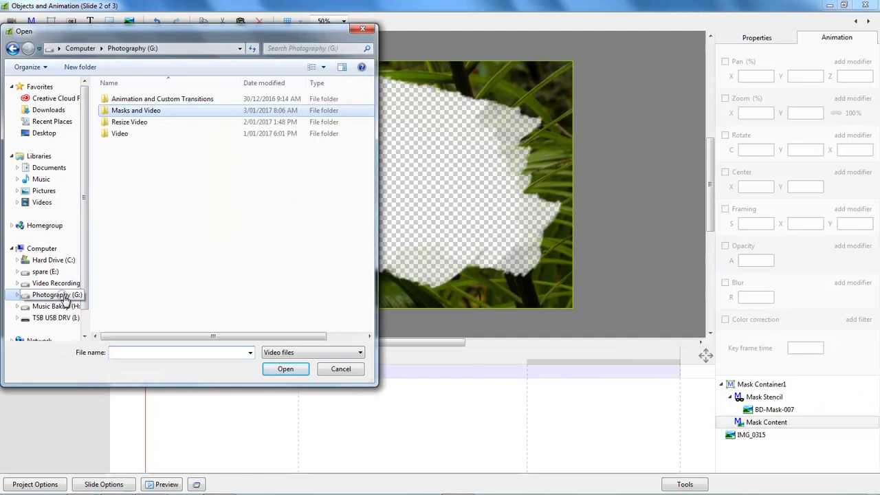
{"action": "double_click", "coordinate": [161, 112]}
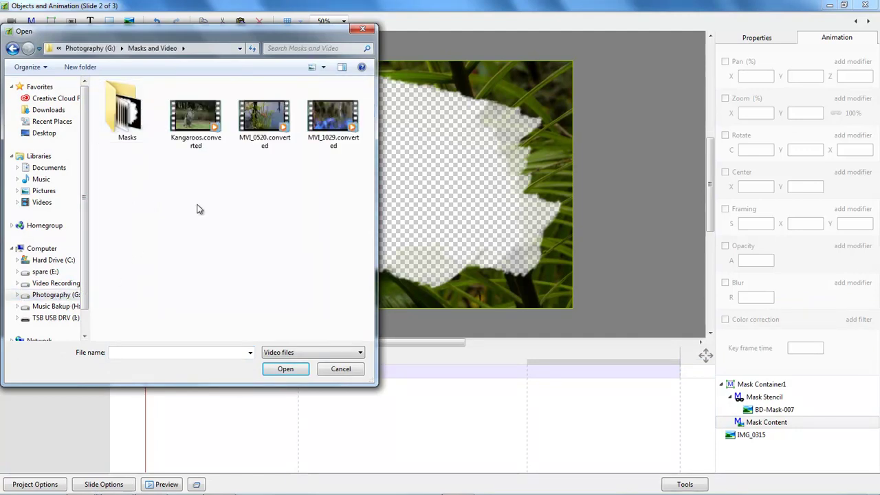
{"action": "double_click", "coordinate": [189, 117]}
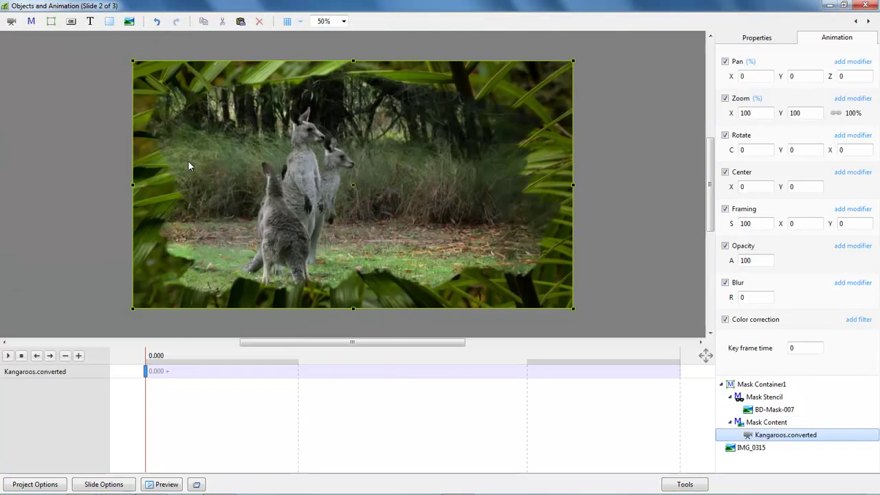
{"action": "left_click", "coordinate": [8, 356]}
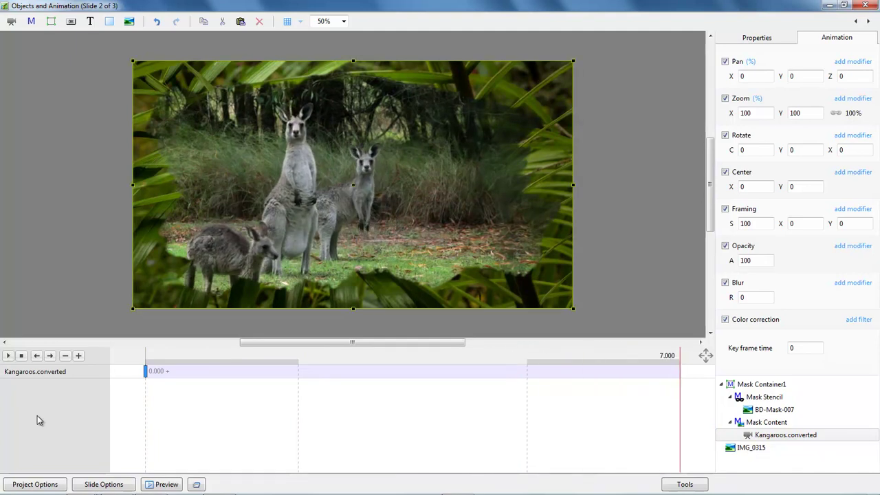
Mute the audio of the Kangaroos.converted video and return to its animation settings.
{"action": "left_click", "coordinate": [768, 436]}
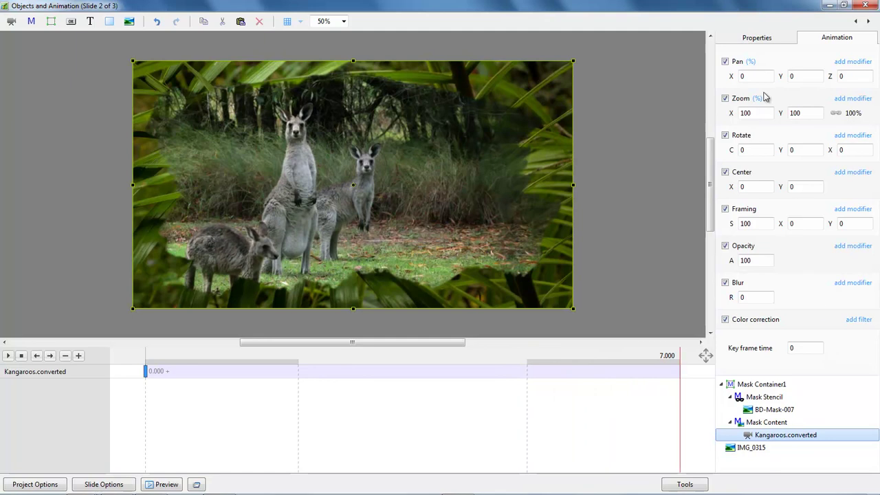
{"action": "left_click", "coordinate": [761, 41]}
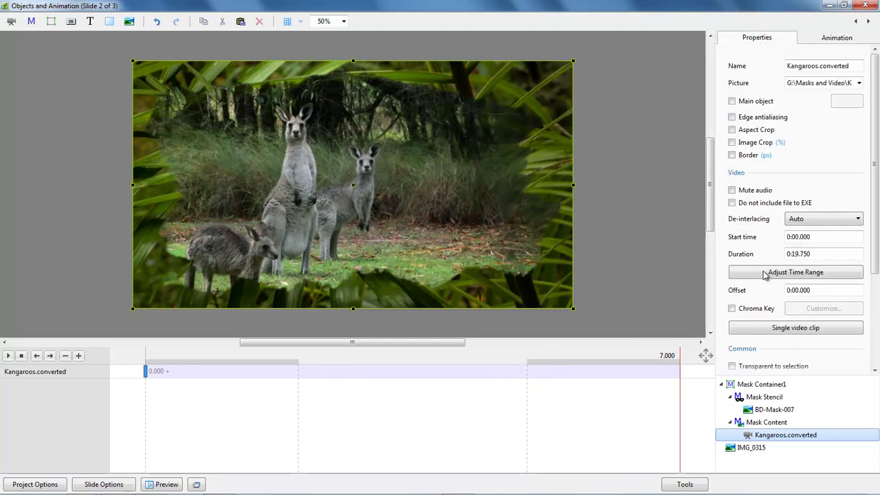
{"action": "left_click", "coordinate": [732, 190]}
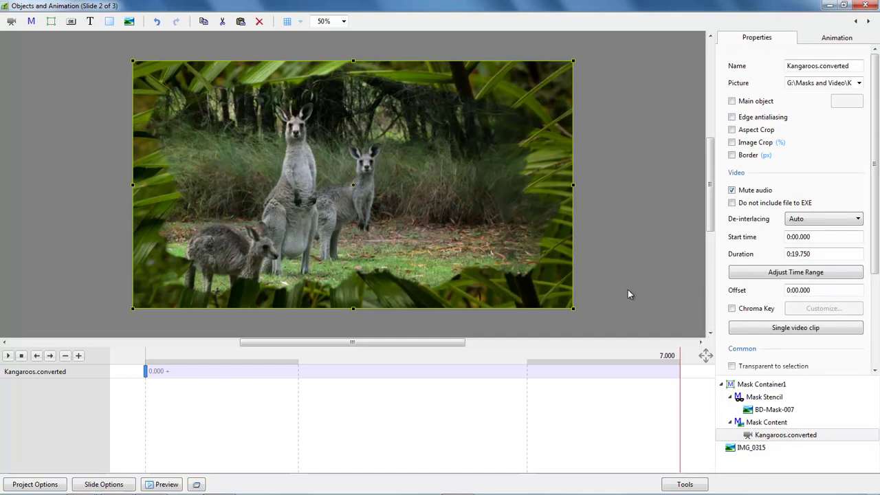
{"action": "left_click", "coordinate": [833, 39]}
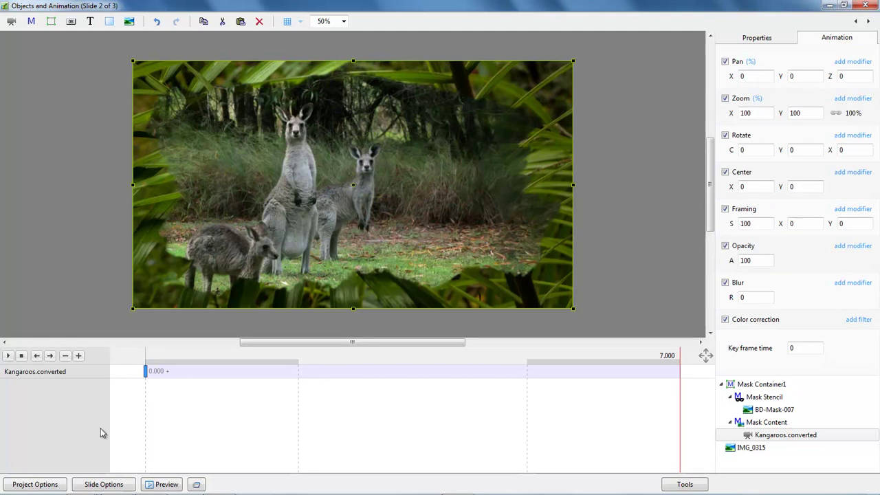
Play slide 2 from its start to check the masked kangaroo video, and close the object editor.
{"action": "left_click", "coordinate": [147, 373]}
{"action": "left_click", "coordinate": [8, 355]}
{"action": "left_click", "coordinate": [864, 6]}
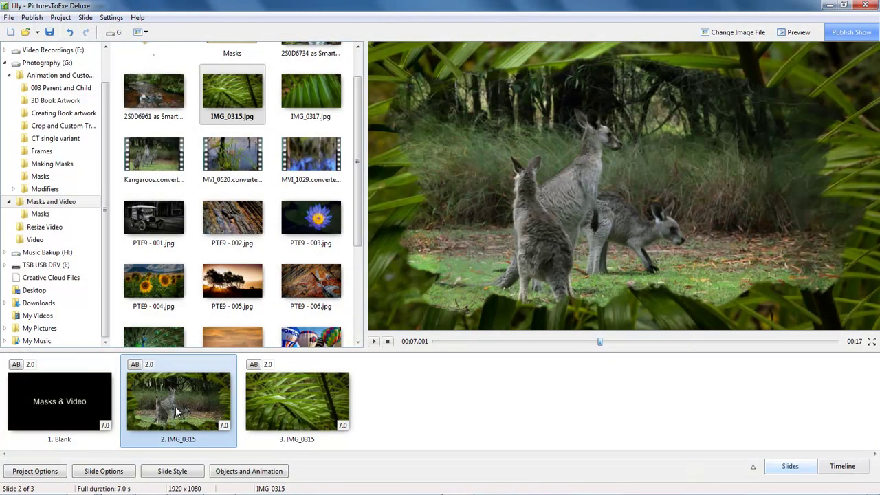
Check the kangaroo video's length, set slide 2's duration to 12 seconds, and play the show from the title slide.
{"action": "left_click", "coordinate": [150, 152]}
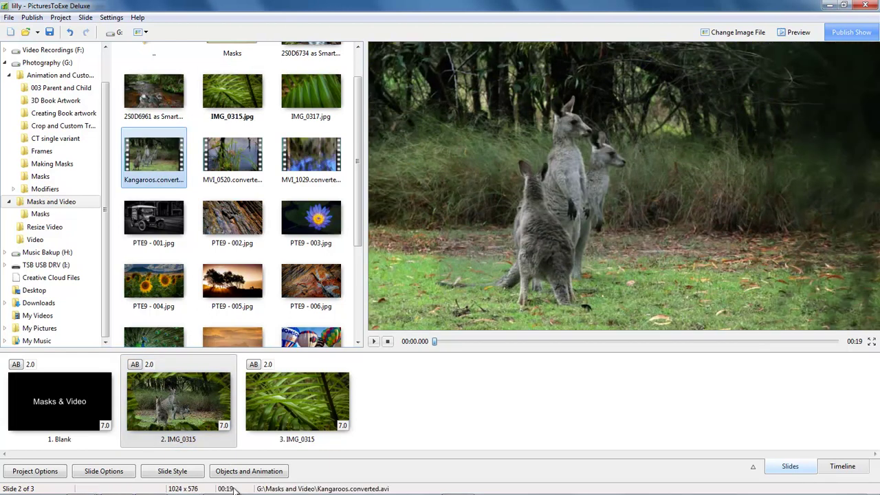
{"action": "left_click", "coordinate": [225, 425]}
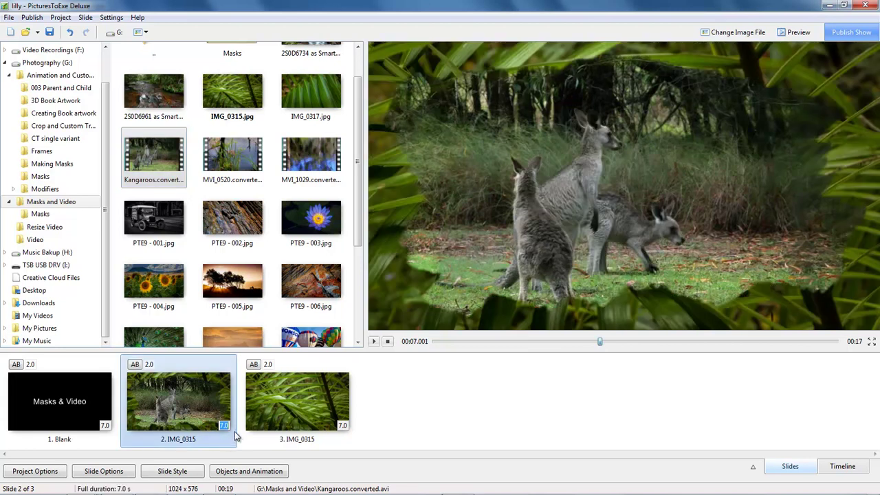
{"action": "type", "text": "4"}
{"action": "left_click", "coordinate": [176, 394]}
{"action": "left_click", "coordinate": [94, 408]}
{"action": "left_click", "coordinate": [374, 342]}
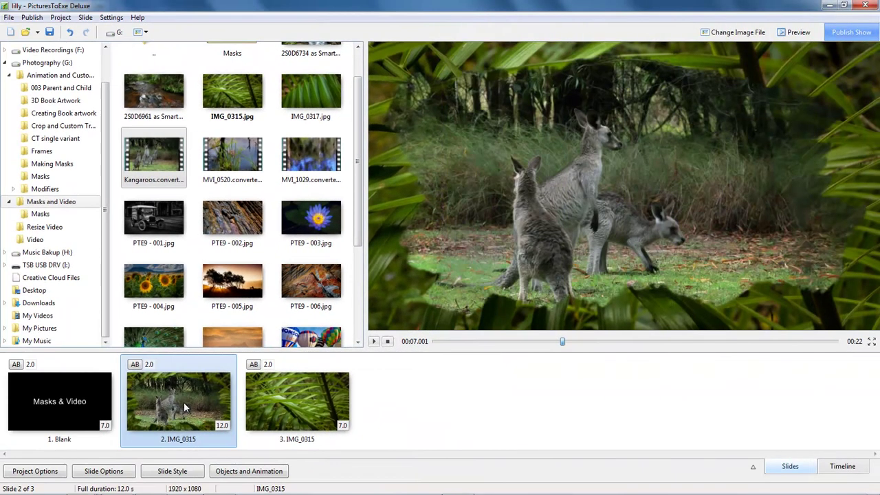
Reopen slide 2's objects and blur the IMG_0315 background image to a radius of about 20.
{"action": "left_click", "coordinate": [244, 473]}
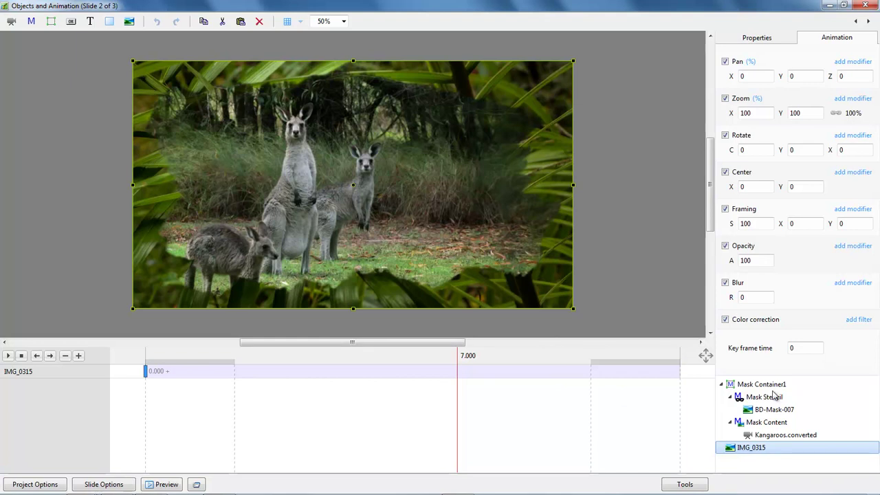
{"action": "left_click_drag", "start_coordinate": [732, 302], "coordinate": [732, 298]}
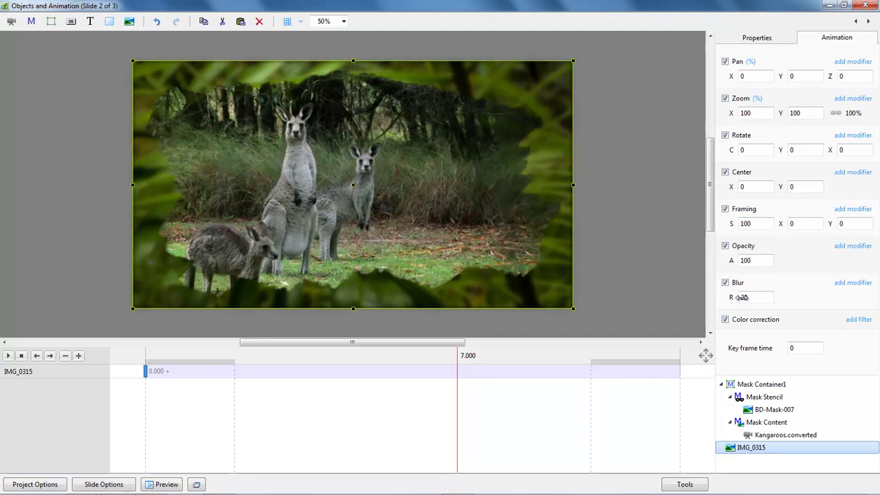
{"action": "left_click_drag", "start_coordinate": [740, 297], "coordinate": [742, 298]}
Narrow the BD-Mask-007 stencil to about 72% of its width by moving its right edge inward, keeping the left edge in place.
{"action": "left_click", "coordinate": [766, 412]}
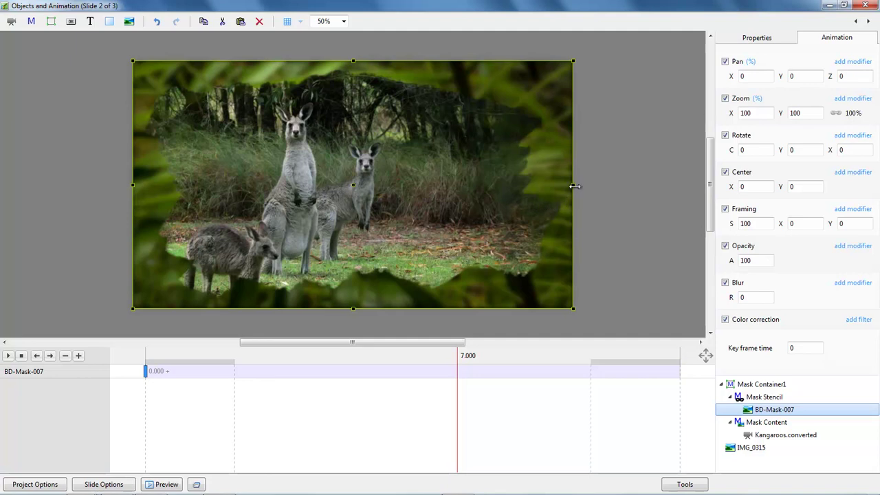
{"action": "left_click_drag", "start_coordinate": [571, 186], "coordinate": [562, 186]}
{"action": "left_click_drag", "start_coordinate": [531, 190], "coordinate": [449, 202]}
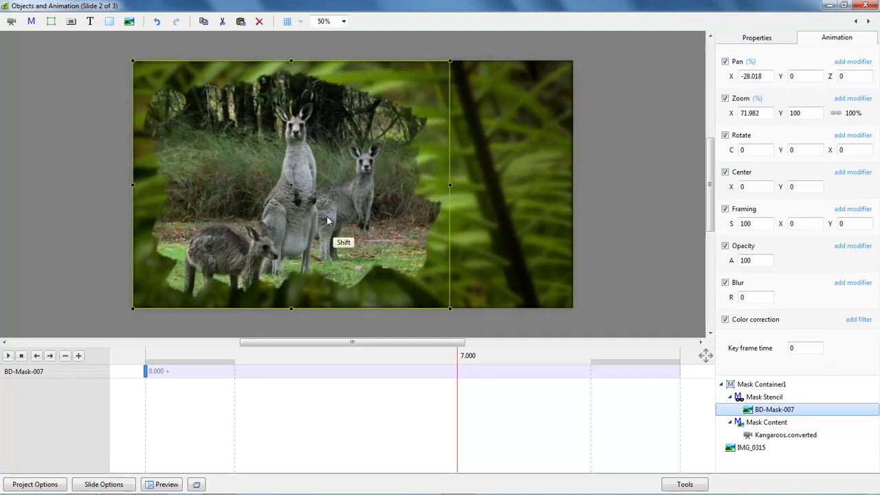
{"action": "left_click_drag", "start_coordinate": [291, 68], "coordinate": [295, 201]}
{"action": "key", "text": "ctrl"}
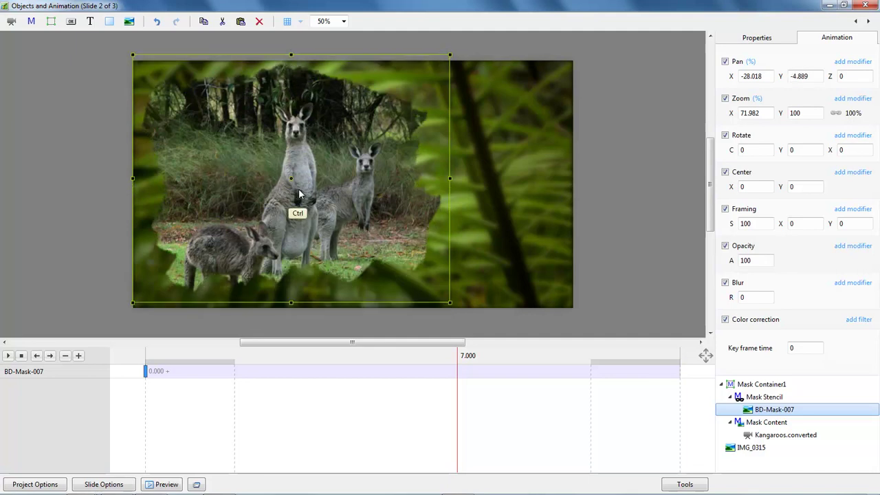
{"action": "key", "text": "ctrl+z"}
Shift the BD-Mask-007 stencil's upper and lower edges slightly downward, giving a vertical zoom of about 100.6% and vertical pan of about 3.8.
{"action": "key", "text": "shift"}
{"action": "left_click_drag", "start_coordinate": [289, 68], "coordinate": [288, 65]}
{"action": "left_click_drag", "start_coordinate": [290, 305], "coordinate": [290, 314]}
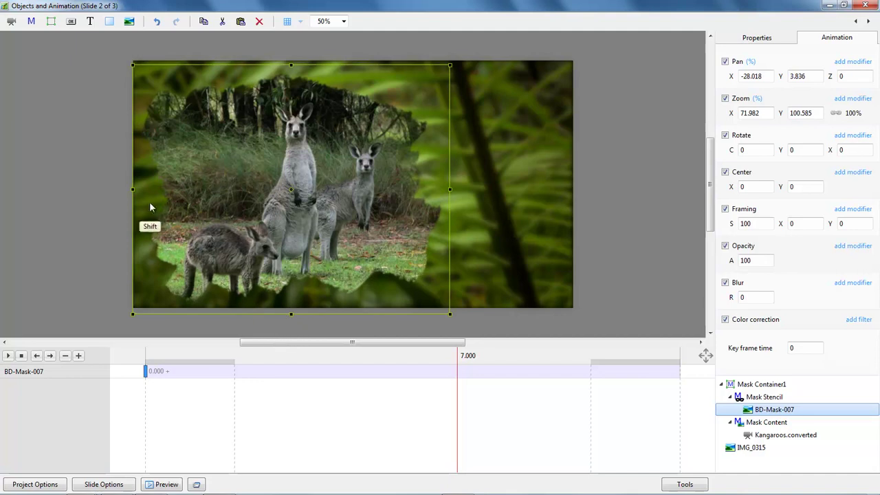
Play slide 2 from its start to check the narrowed mask, and blur the BD-Mask-007 stencil to a radius of about 41.
{"action": "left_click", "coordinate": [147, 377]}
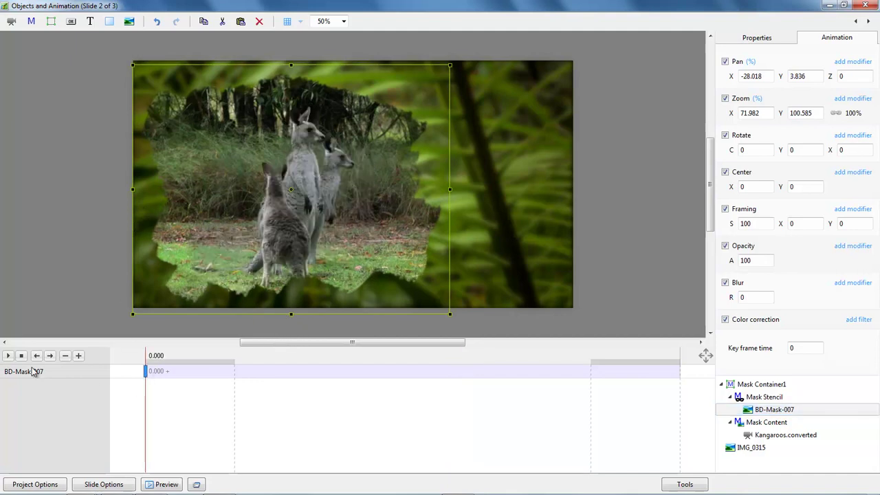
{"action": "left_click", "coordinate": [7, 356]}
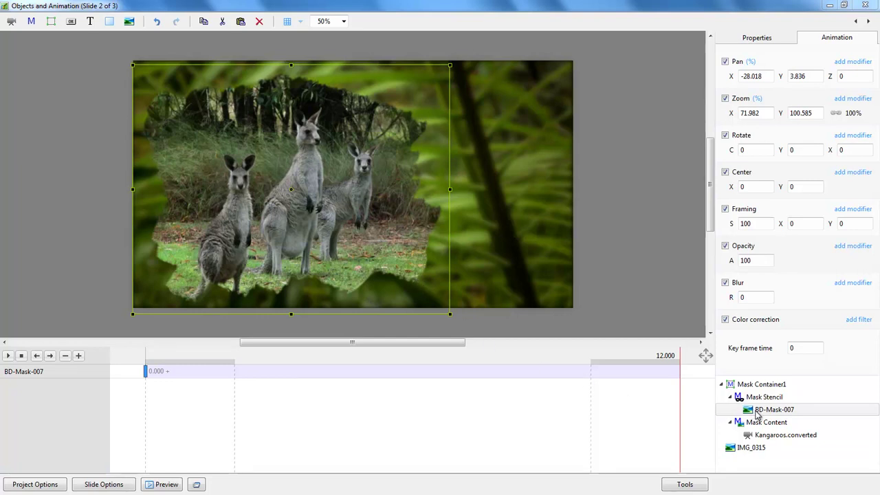
{"action": "left_click_drag", "start_coordinate": [732, 298], "coordinate": [745, 298]}
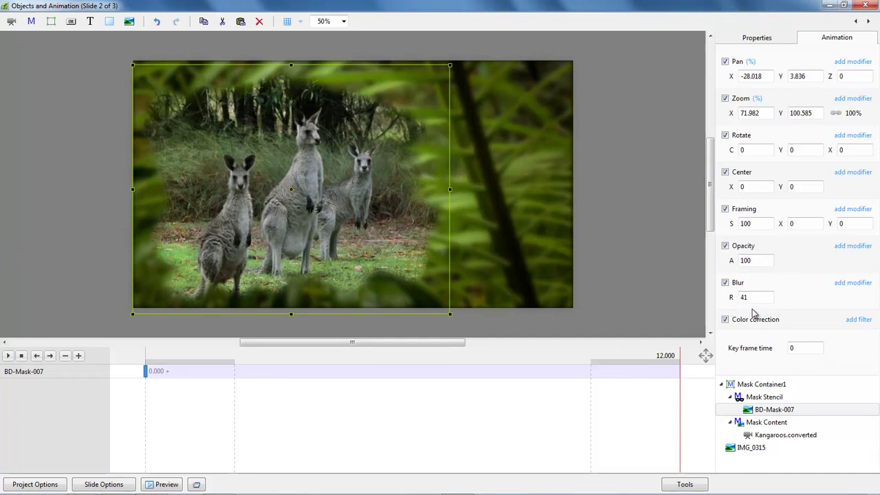
Close the object editor and play the show from the title slide to check the softened mask.
{"action": "left_click", "coordinate": [864, 7]}
{"action": "left_click", "coordinate": [88, 405]}
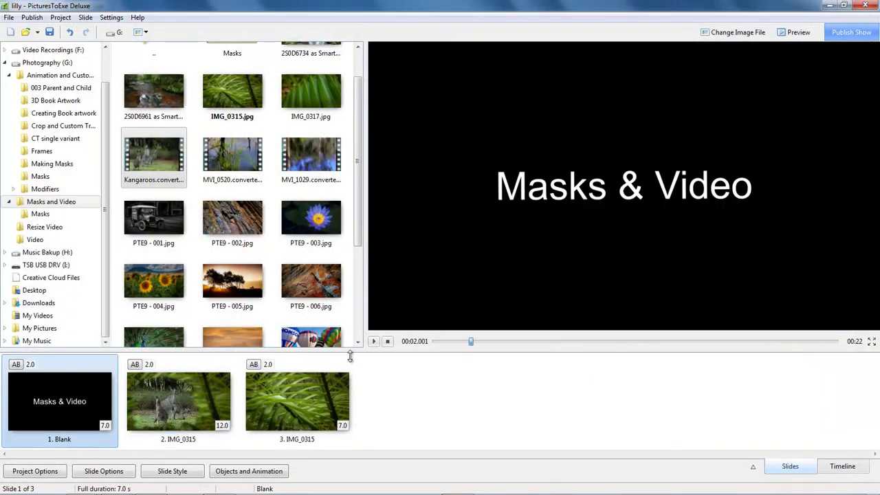
{"action": "left_click", "coordinate": [373, 342]}
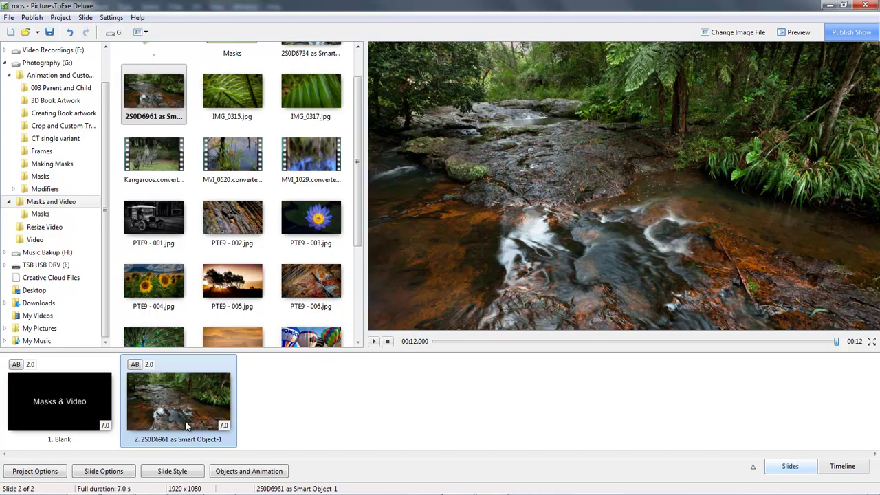
Open the objects of the creek image slide in the roos project and add a blank mask with nothing selected.
{"action": "left_click", "coordinate": [237, 472]}
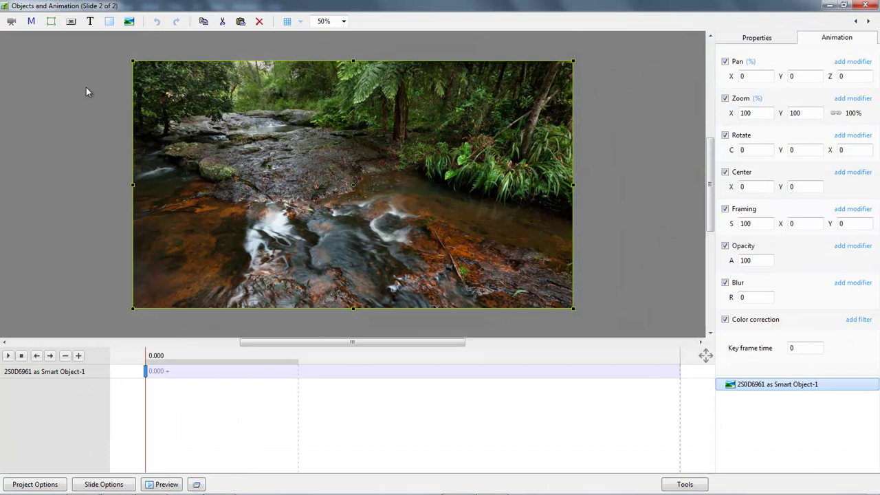
{"action": "left_click", "coordinate": [87, 94]}
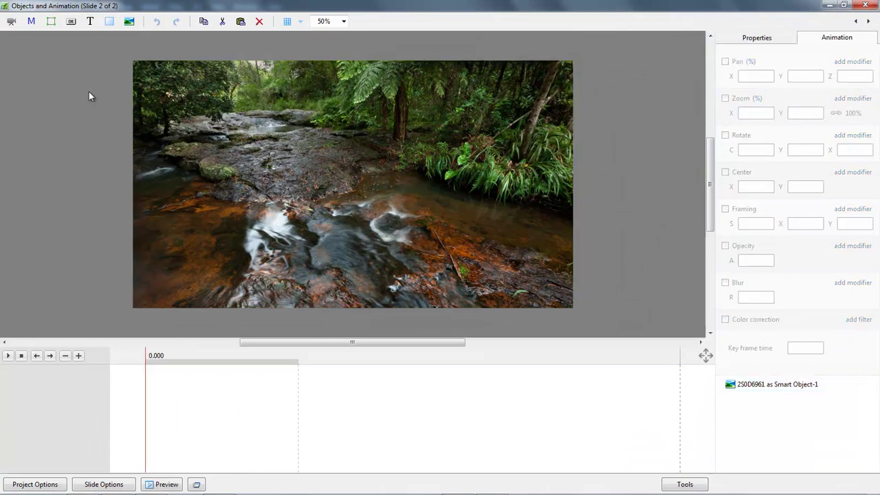
{"action": "left_click", "coordinate": [31, 23]}
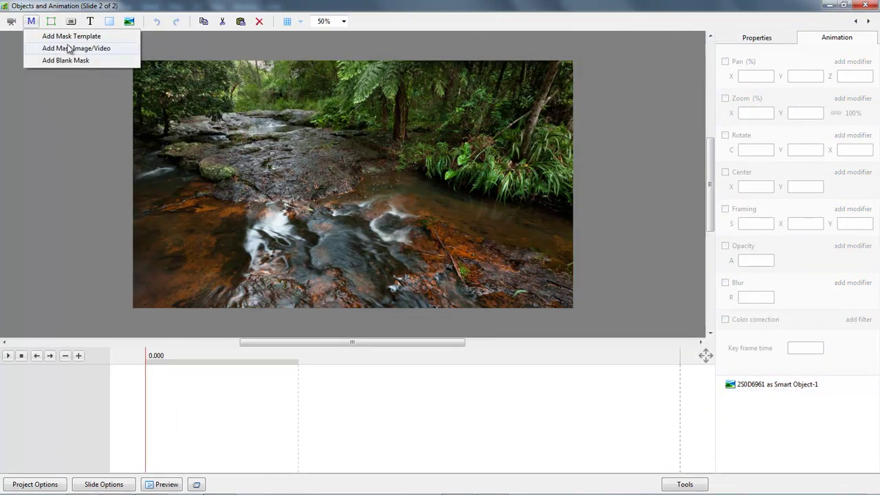
{"action": "left_click", "coordinate": [69, 62]}
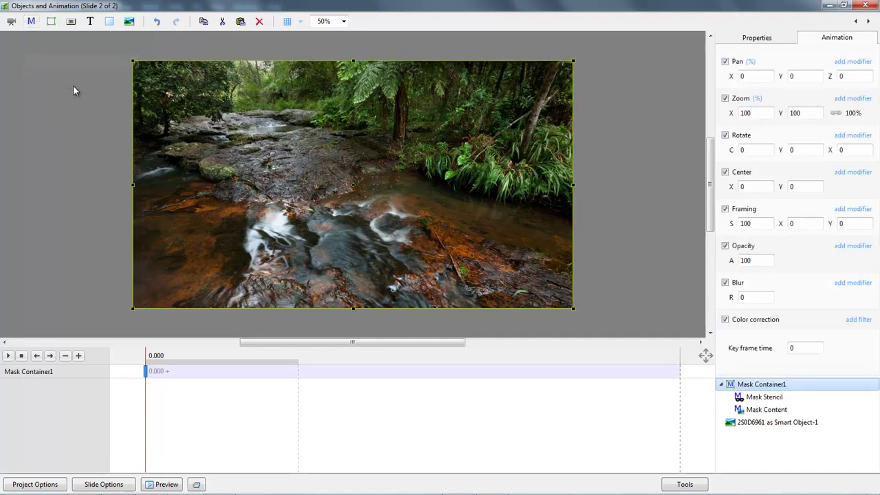
Add the Bands-1 image from the Masks folder to the mask stencil of Mask Container1.
{"action": "left_click", "coordinate": [764, 402]}
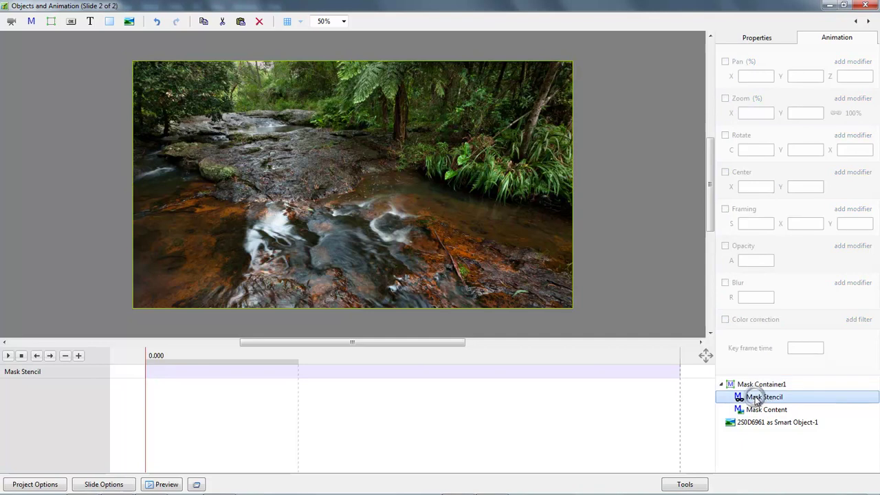
{"action": "right_click", "coordinate": [757, 401]}
{"action": "mouse_move", "coordinate": [773, 279]}
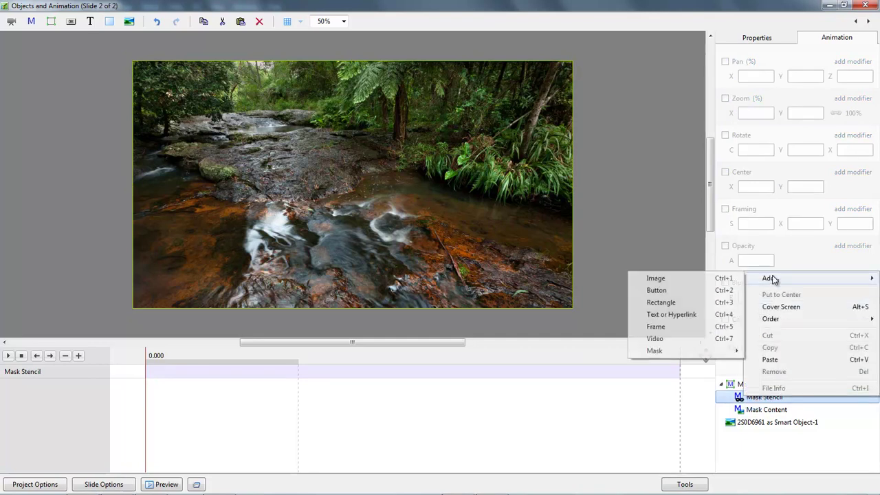
{"action": "left_click", "coordinate": [678, 278]}
{"action": "double_click", "coordinate": [127, 113]}
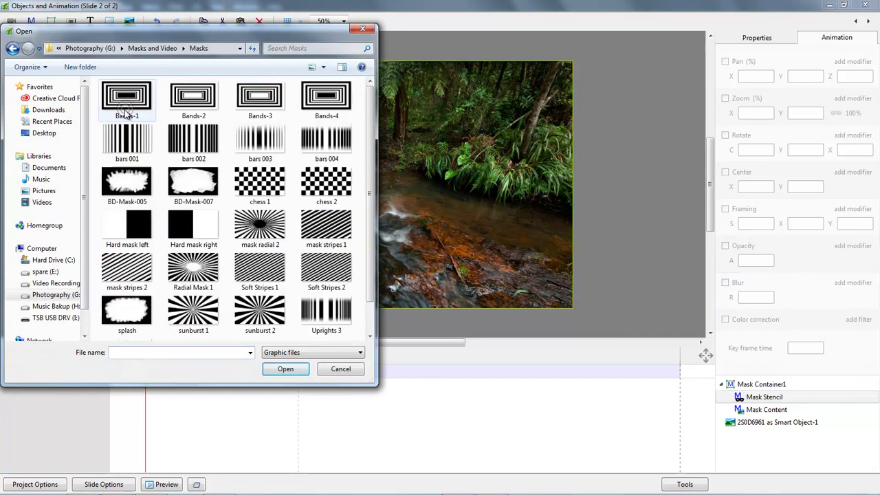
{"action": "left_click", "coordinate": [132, 98]}
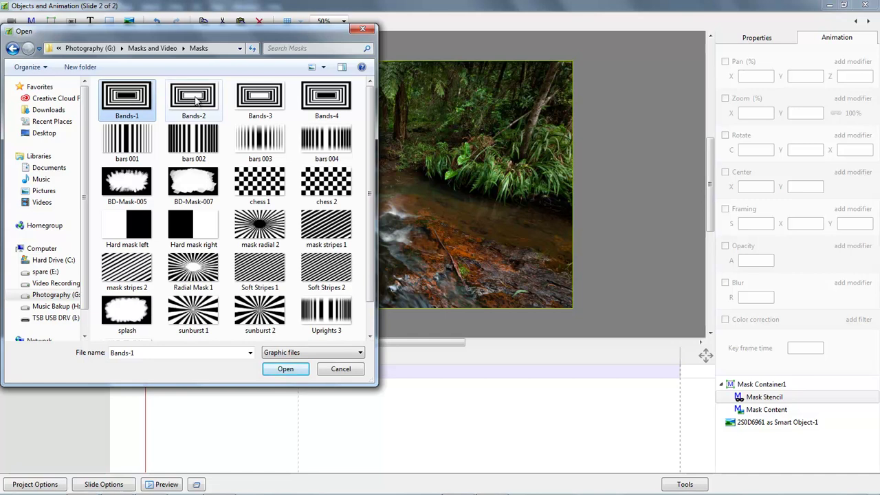
{"action": "double_click", "coordinate": [124, 97]}
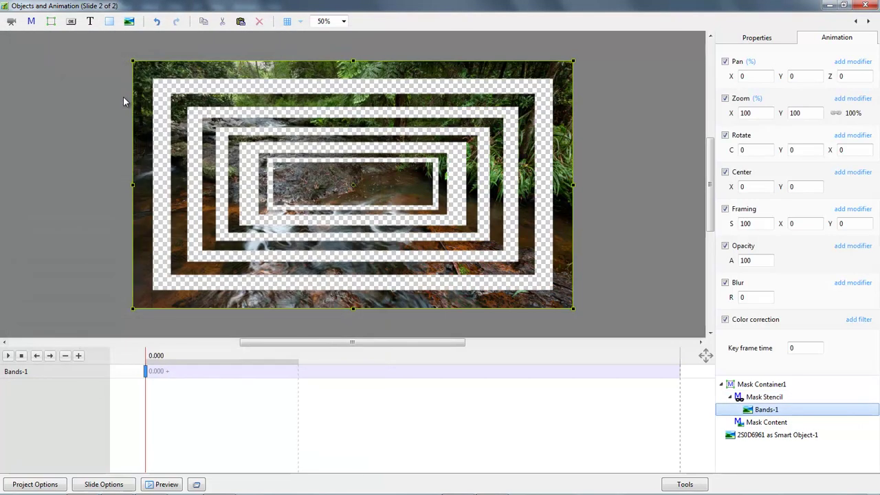
{"action": "left_click", "coordinate": [755, 423]}
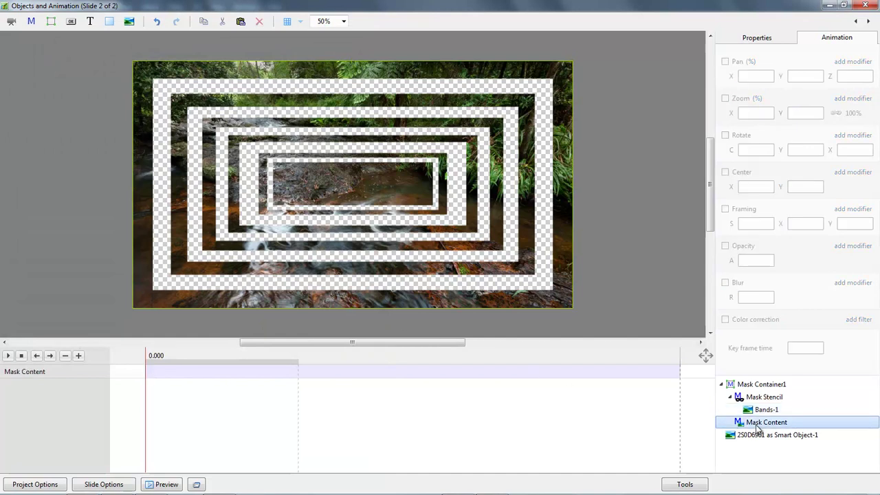
{"action": "right_click", "coordinate": [760, 424]}
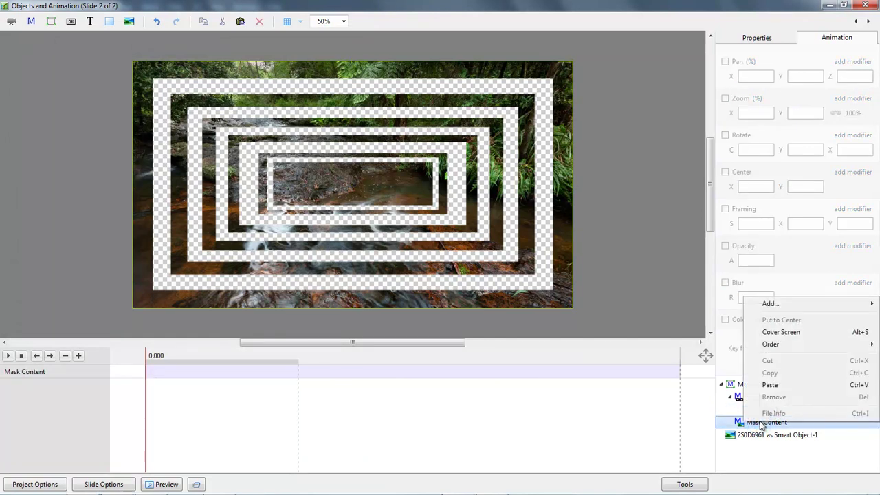
{"action": "mouse_move", "coordinate": [769, 303]}
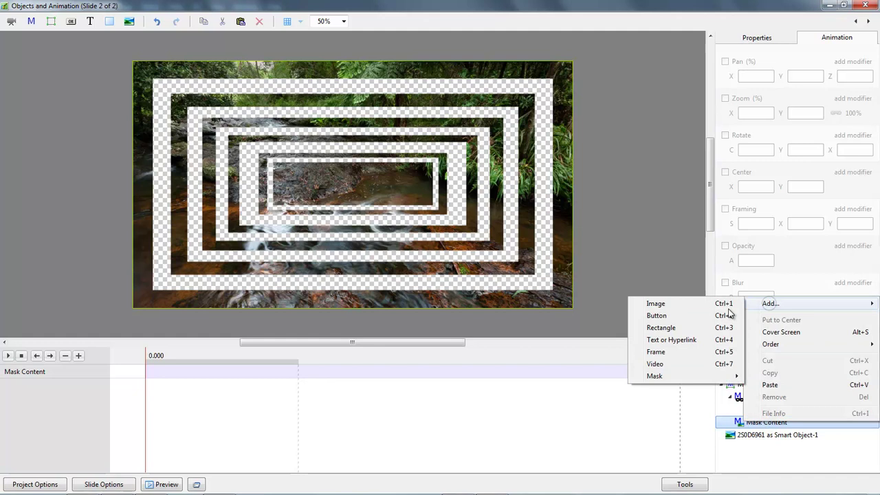
{"action": "left_click", "coordinate": [652, 305]}
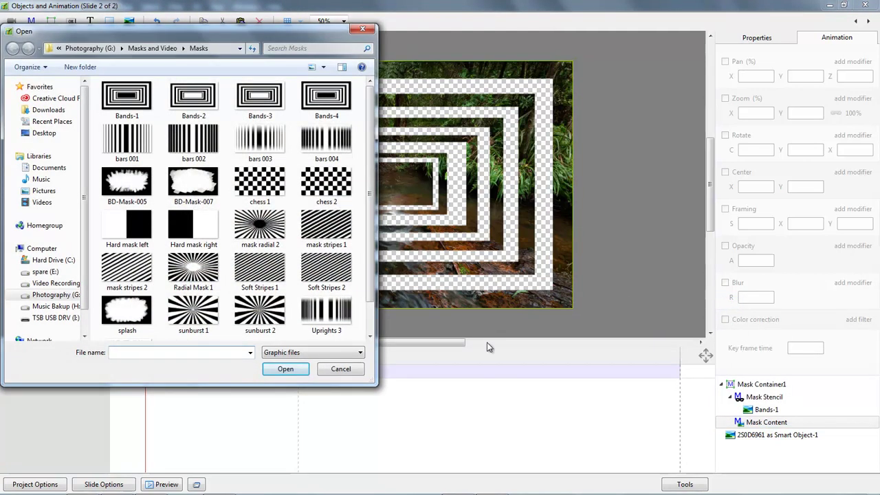
{"action": "left_click", "coordinate": [340, 369]}
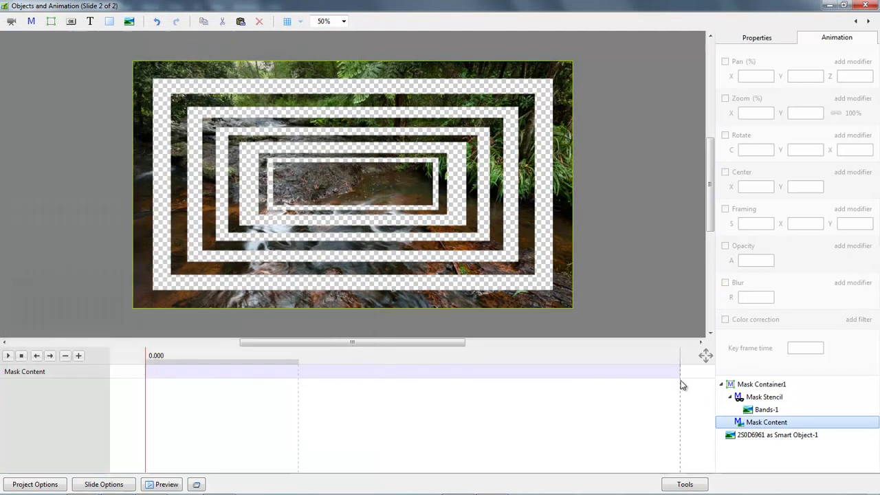
Add the Kangaroos.converted video from the Masks and Video folder to the mask content of Mask Container1.
{"action": "right_click", "coordinate": [750, 425]}
{"action": "mouse_move", "coordinate": [770, 303]}
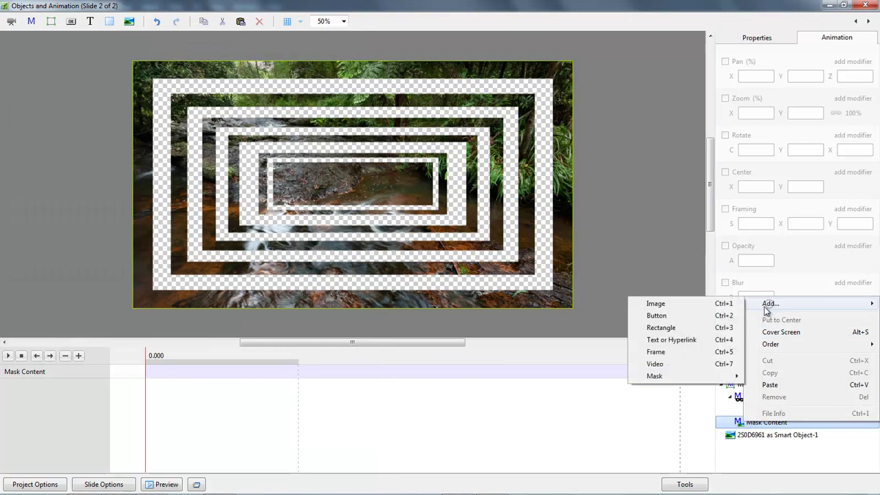
{"action": "left_click", "coordinate": [668, 363]}
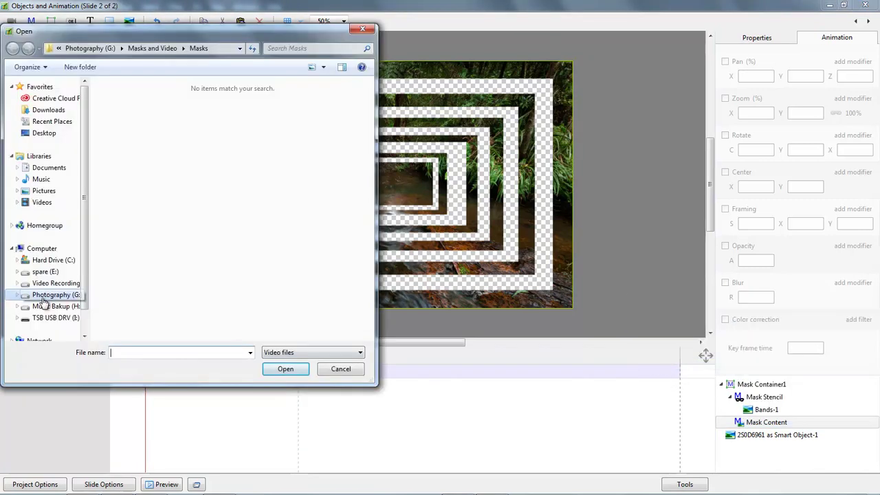
{"action": "left_click", "coordinate": [43, 297]}
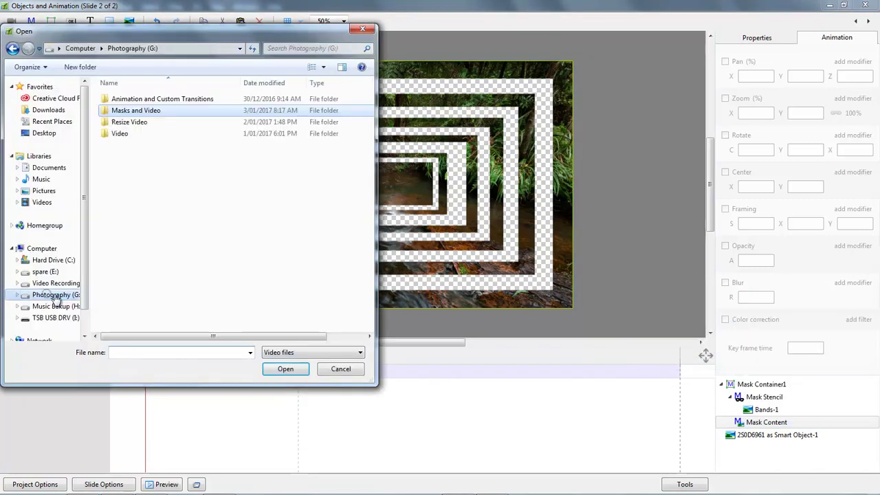
{"action": "double_click", "coordinate": [141, 111]}
{"action": "left_click", "coordinate": [194, 125]}
{"action": "double_click", "coordinate": [194, 125]}
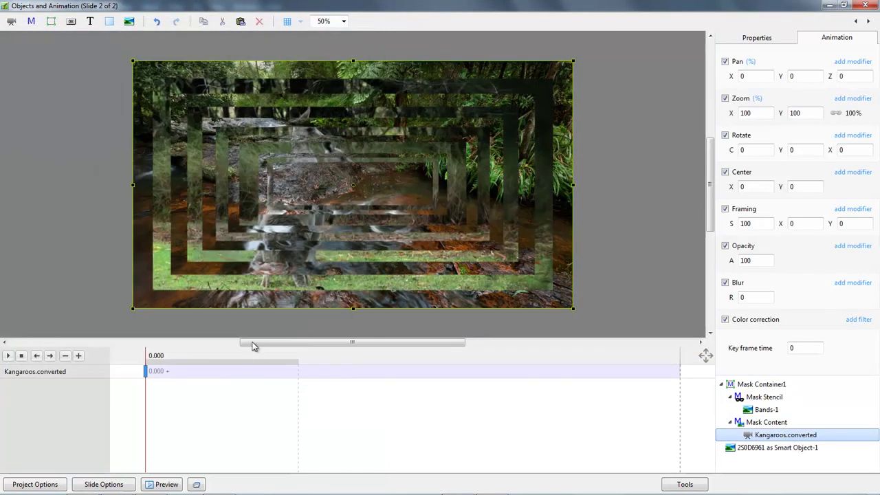
Collapse Mask Container1, copy it, and paste the copy at the top level of the slide's object list.
{"action": "left_click", "coordinate": [721, 385]}
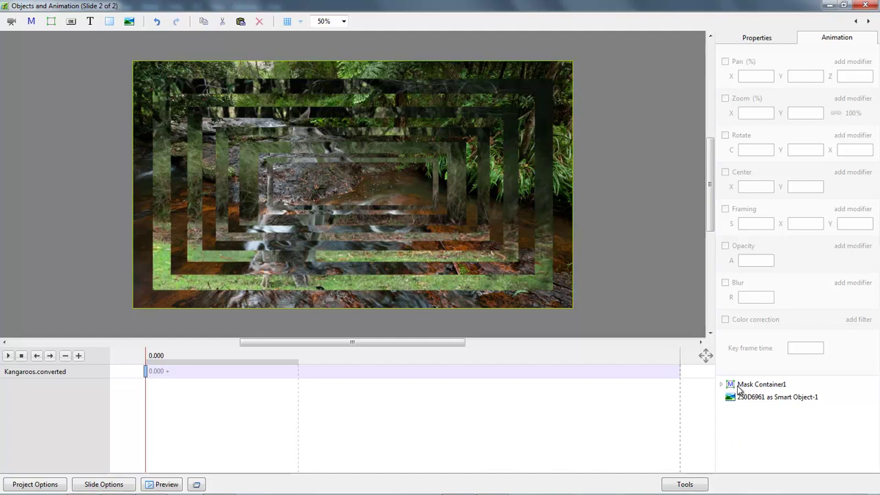
{"action": "left_click", "coordinate": [754, 388]}
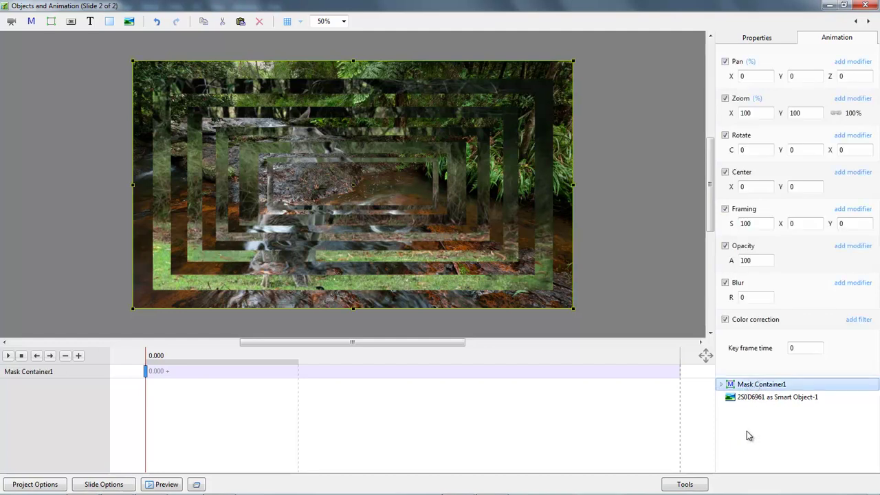
{"action": "right_click", "coordinate": [747, 388]}
{"action": "left_click", "coordinate": [769, 336]}
{"action": "left_click", "coordinate": [737, 420]}
{"action": "right_click", "coordinate": [738, 422]}
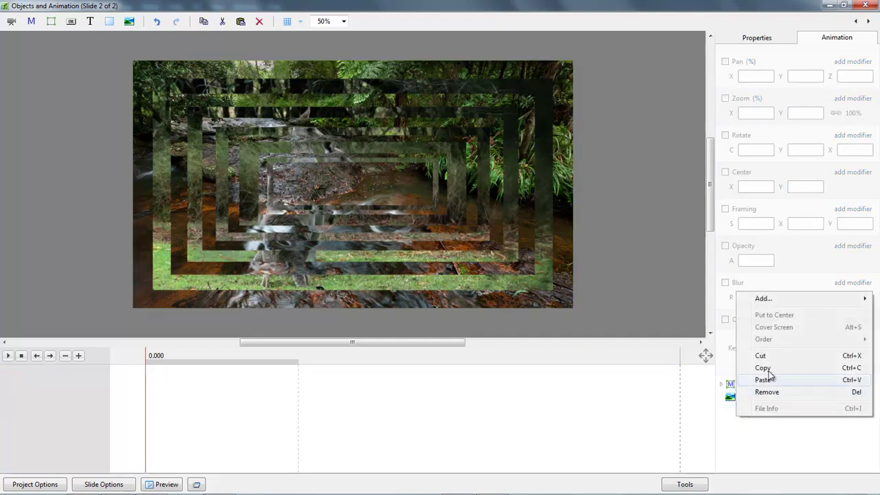
{"action": "left_click", "coordinate": [766, 377]}
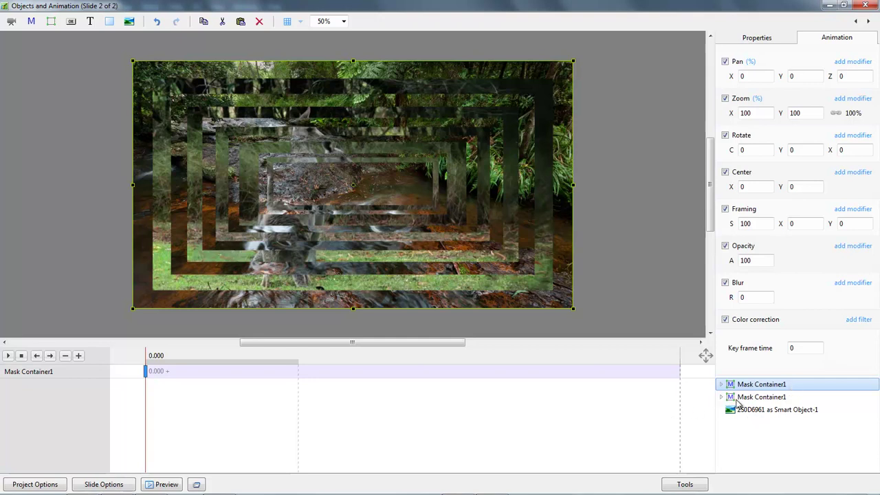
Rename the lower of the two identical mask containers Mask Container2.
{"action": "left_click", "coordinate": [752, 397]}
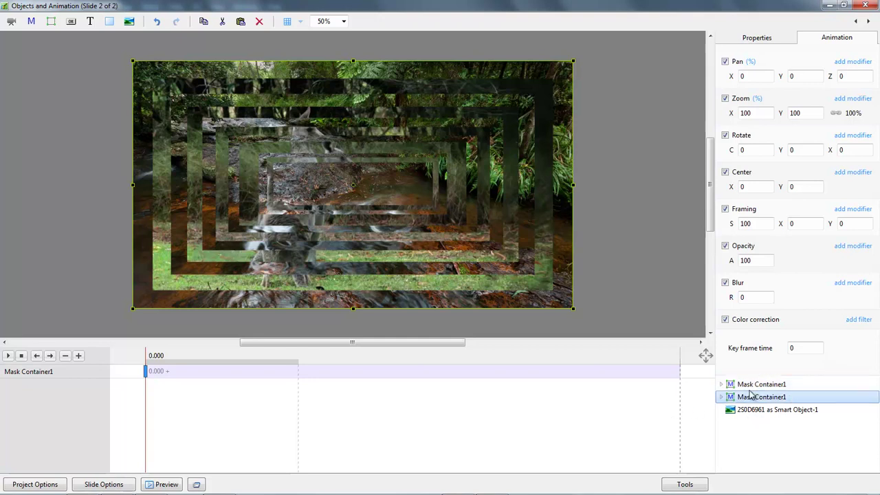
{"action": "left_click", "coordinate": [757, 37]}
{"action": "double_click", "coordinate": [844, 66]}
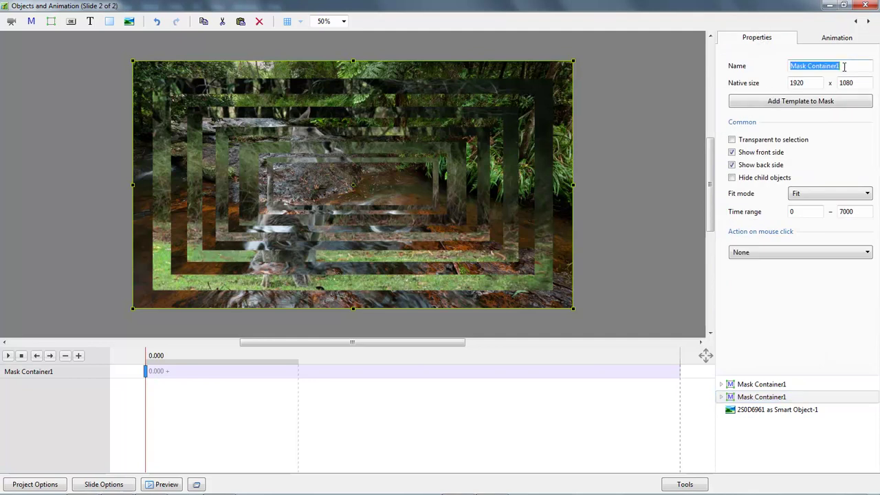
{"action": "left_click", "coordinate": [844, 66]}
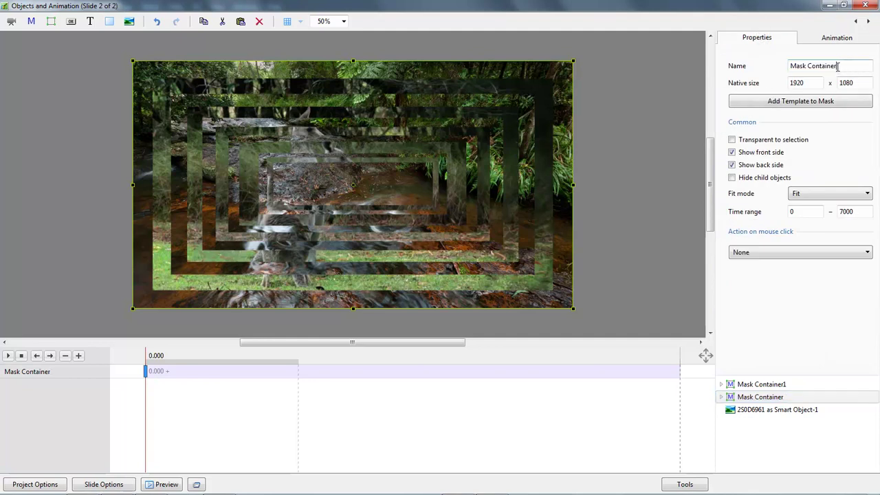
{"action": "left_click", "coordinate": [772, 401]}
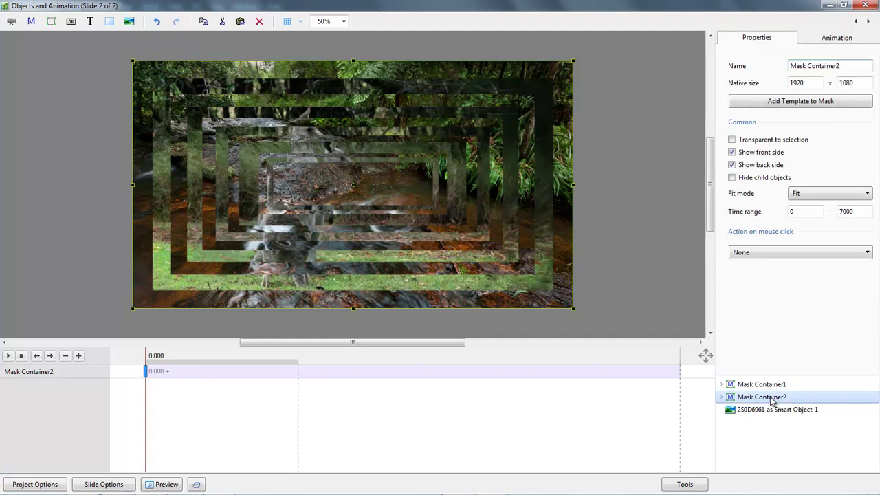
Replace the mask stencil image in Mask Container2 with Bands-2 from the Masks folder and collapse the container.
{"action": "left_click", "coordinate": [720, 397]}
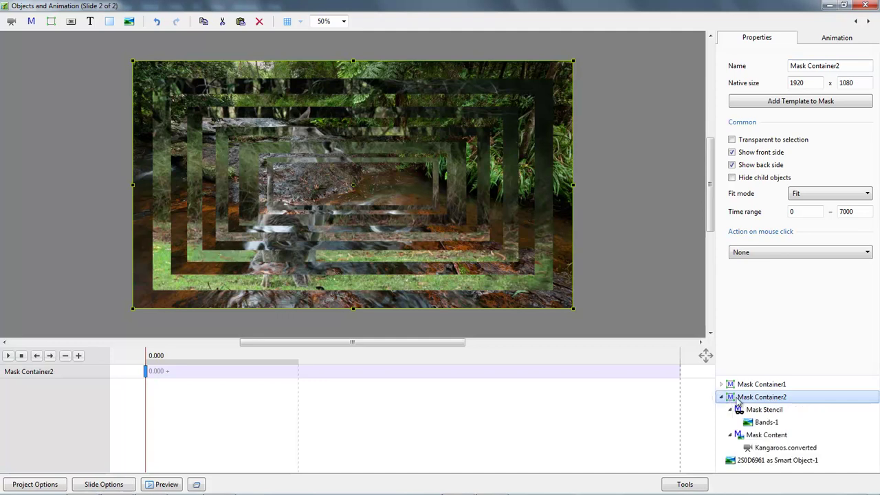
{"action": "left_click", "coordinate": [767, 421]}
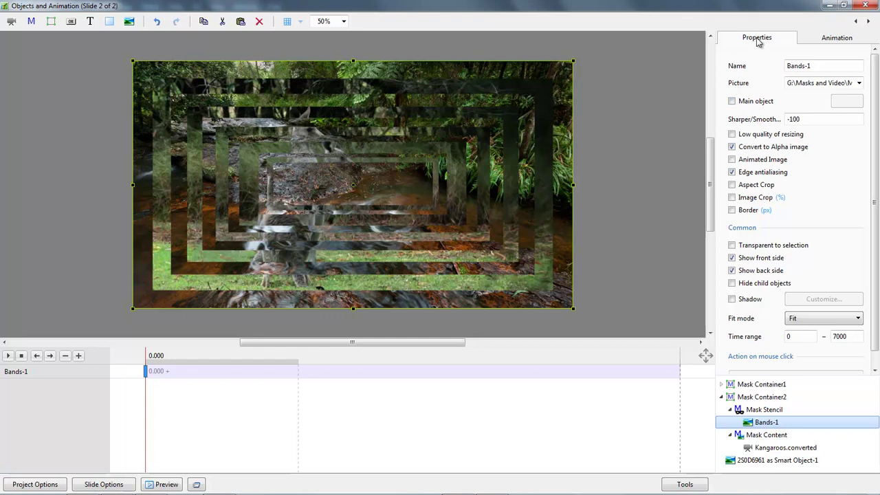
{"action": "left_click", "coordinate": [859, 83]}
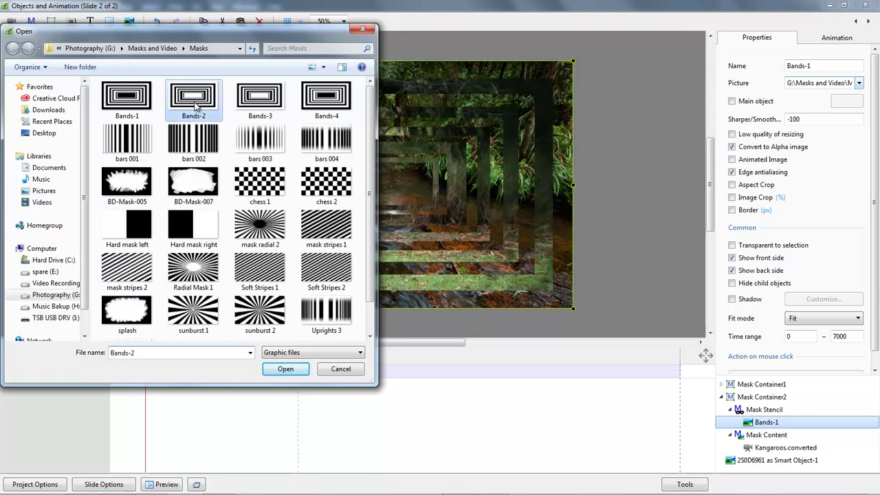
{"action": "double_click", "coordinate": [193, 97]}
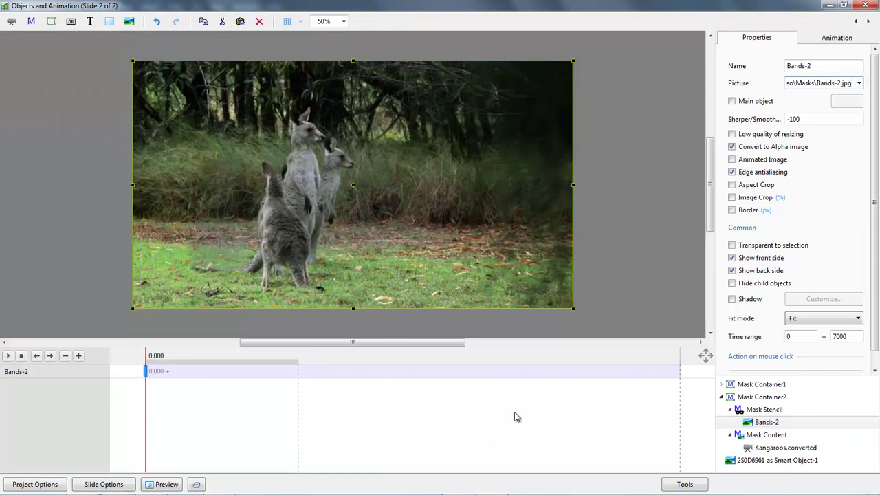
{"action": "left_click", "coordinate": [721, 397]}
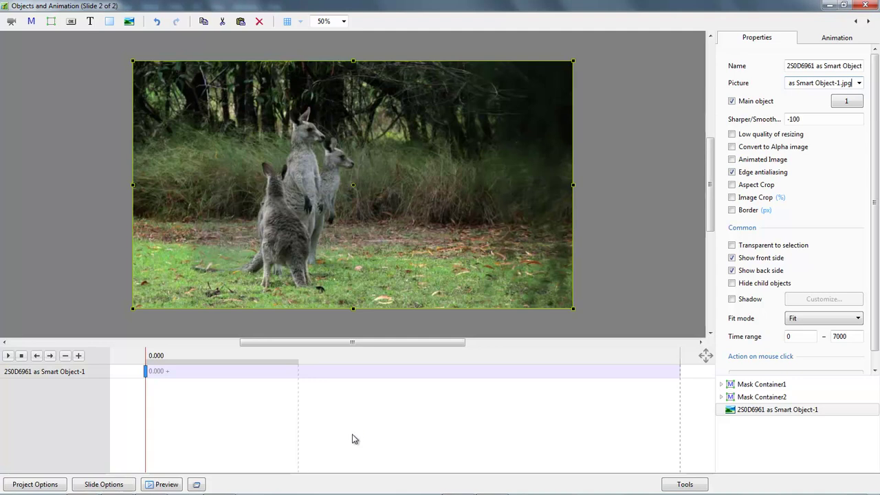
Add a key frame to both Mask Container1 and Mask Container2 and set their key frame time to 4000.
{"action": "left_click", "coordinate": [743, 387]}
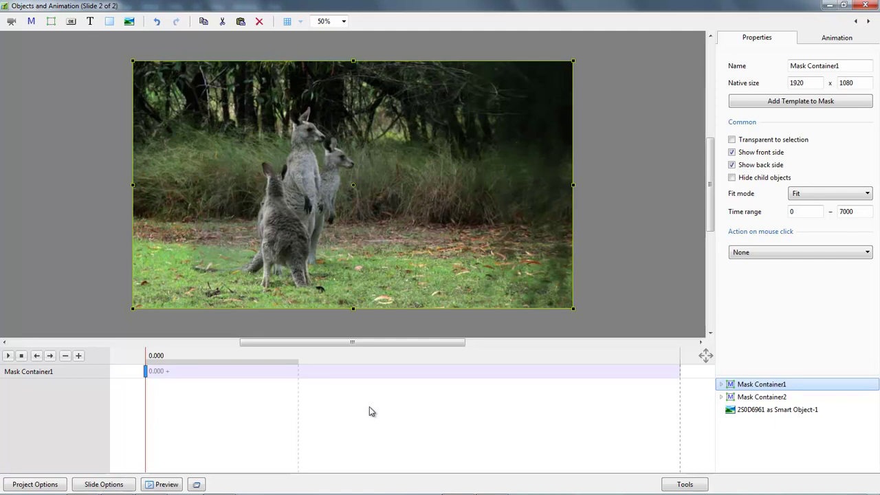
{"action": "left_click", "coordinate": [749, 398], "text": "ctrl"}
{"action": "left_click", "coordinate": [392, 373]}
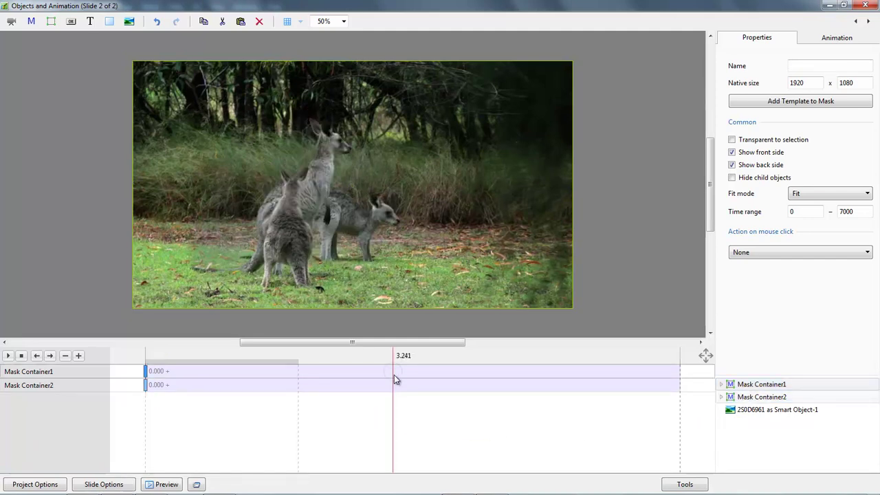
{"action": "double_click", "coordinate": [393, 386]}
{"action": "left_click", "coordinate": [392, 385]}
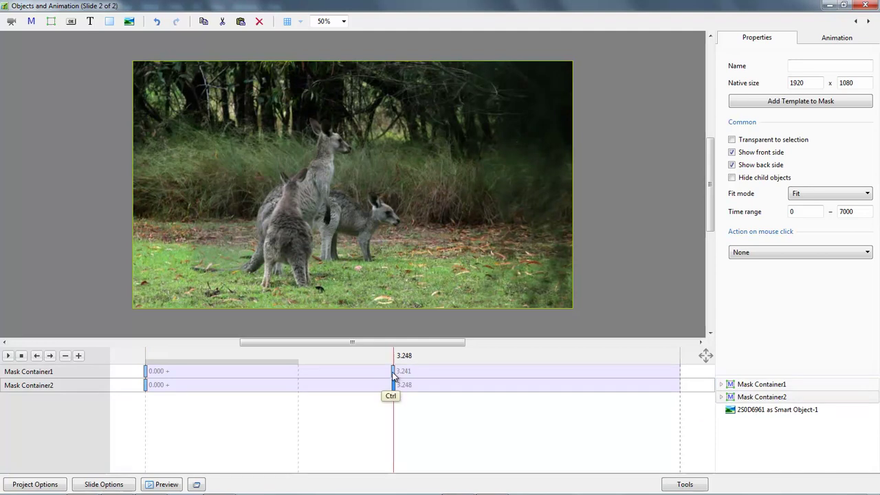
{"action": "left_click", "coordinate": [836, 44]}
{"action": "left_click", "coordinate": [794, 347]}
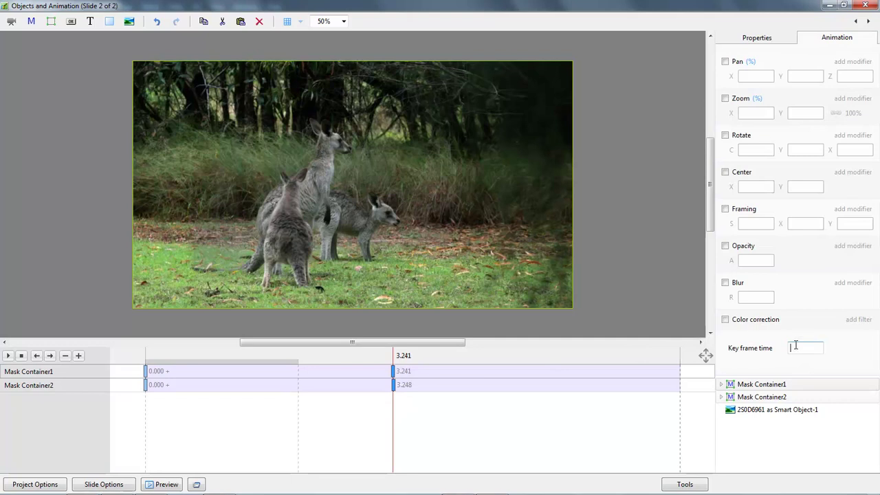
{"action": "type", "text": "4000"}
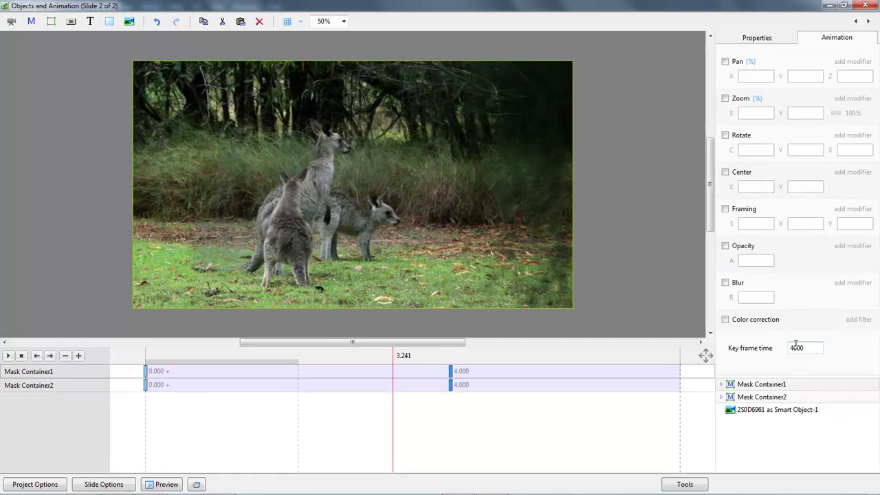
At the starting key frames, zoom Mask Container1 to about 128% and Mask Container2 to 70%.
{"action": "left_click", "coordinate": [145, 371]}
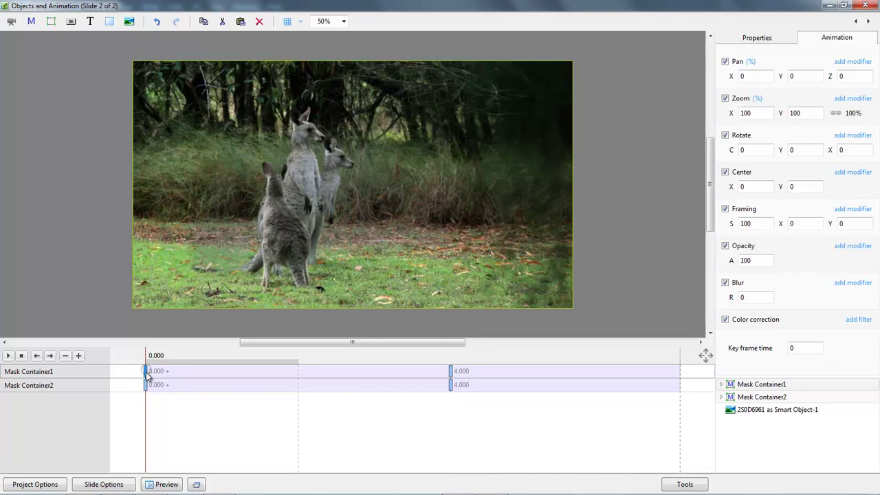
{"action": "left_click_drag", "start_coordinate": [730, 113], "coordinate": [746, 113]}
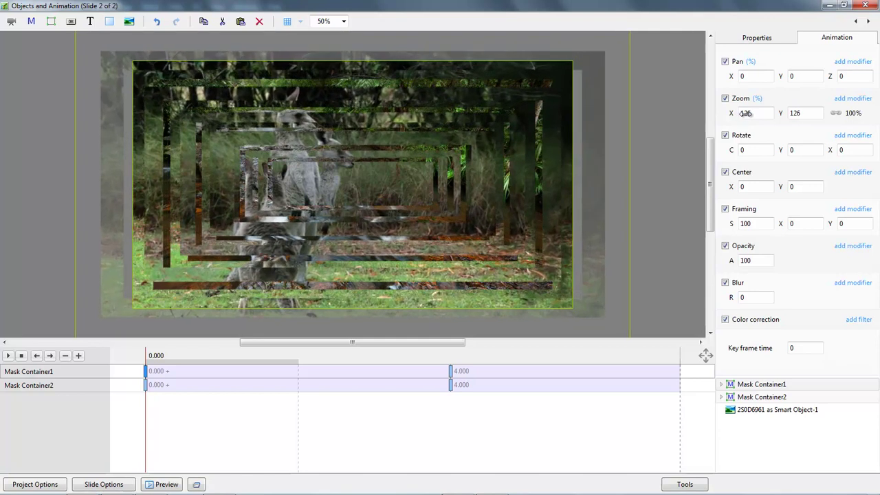
{"action": "left_click", "coordinate": [146, 387]}
{"action": "left_click_drag", "start_coordinate": [729, 113], "coordinate": [708, 115]}
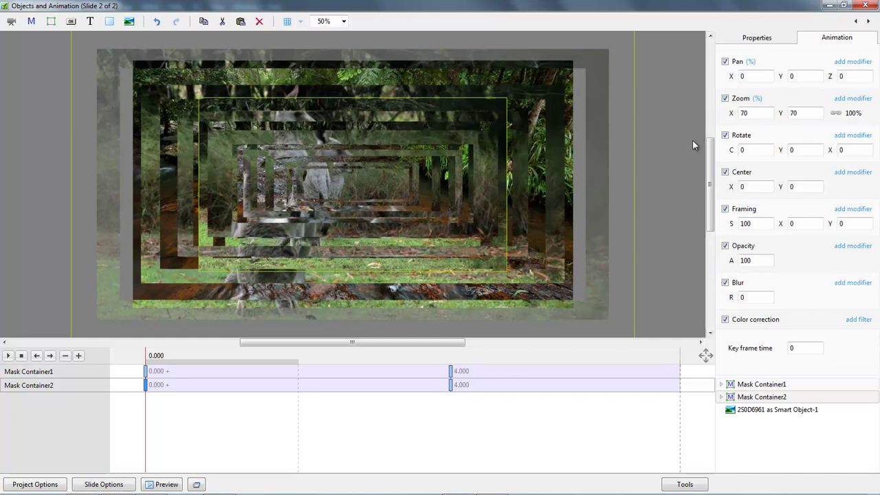
Reset the zoom of both mask containers to 100% at their 4-second key frames.
{"action": "left_click", "coordinate": [452, 372], "text": "ctrl"}
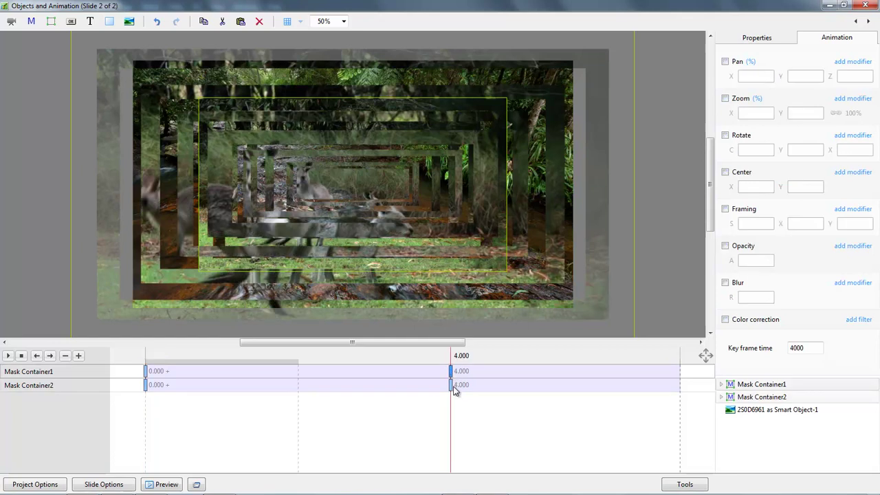
{"action": "left_click", "coordinate": [452, 386]}
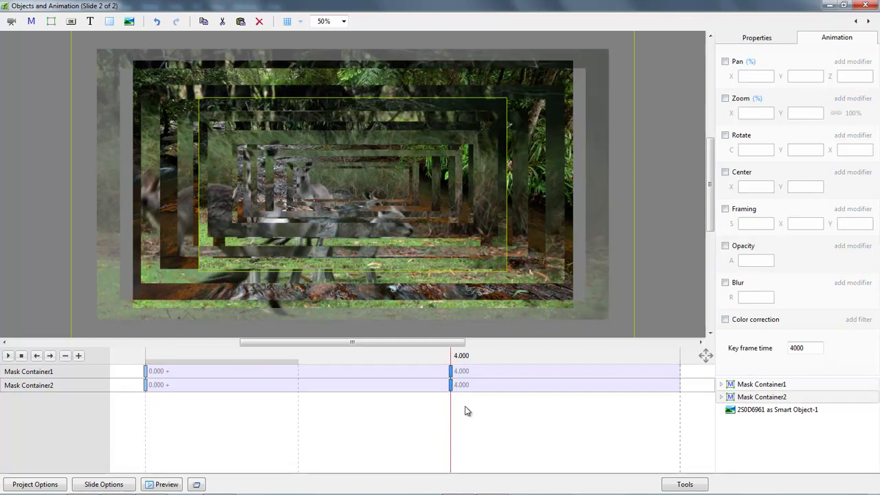
{"action": "left_click", "coordinate": [725, 99]}
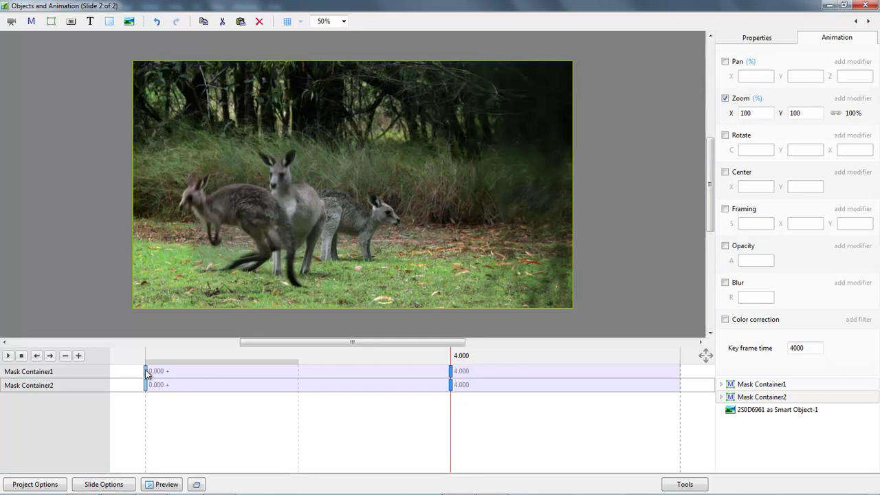
Apply the Slow down animation speed to the zoom of both mask containers at their starting key frames.
{"action": "left_click", "coordinate": [146, 372]}
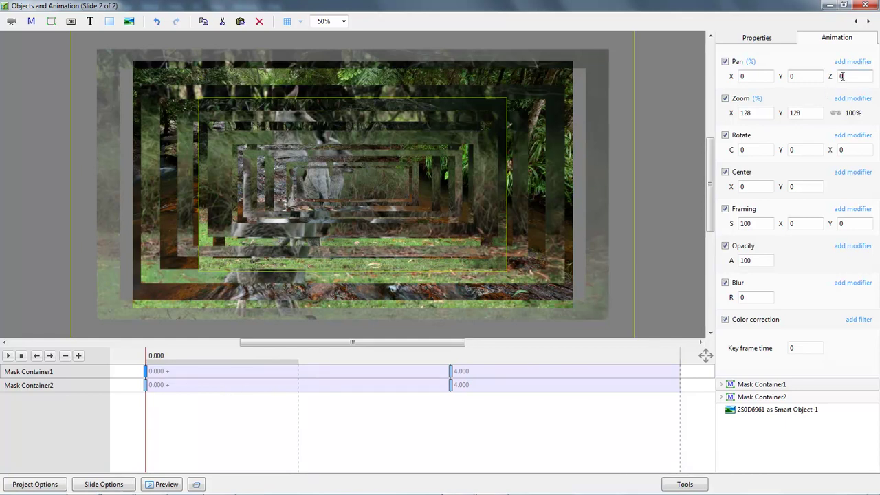
{"action": "left_click", "coordinate": [850, 99]}
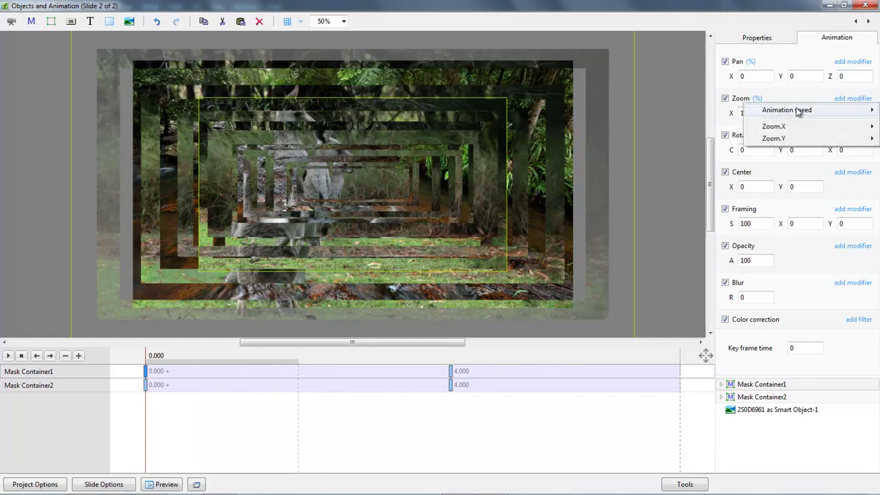
{"action": "mouse_move", "coordinate": [789, 114]}
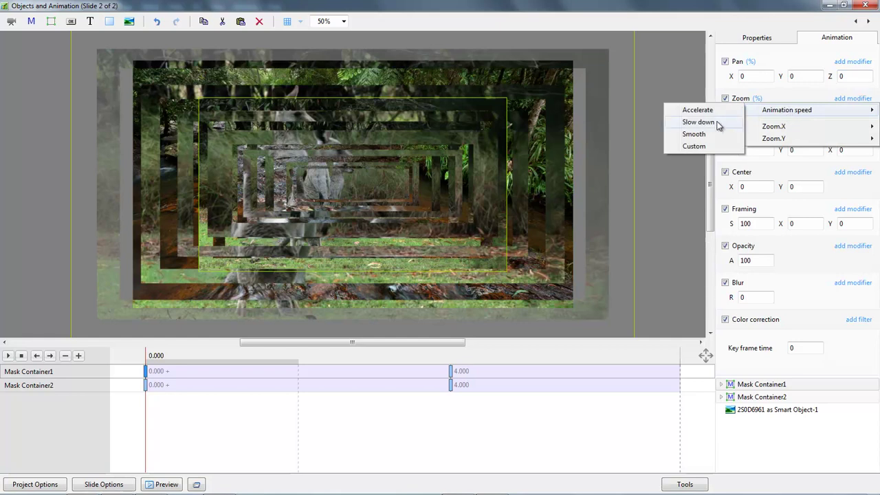
{"action": "left_click", "coordinate": [708, 121]}
{"action": "left_click", "coordinate": [148, 385]}
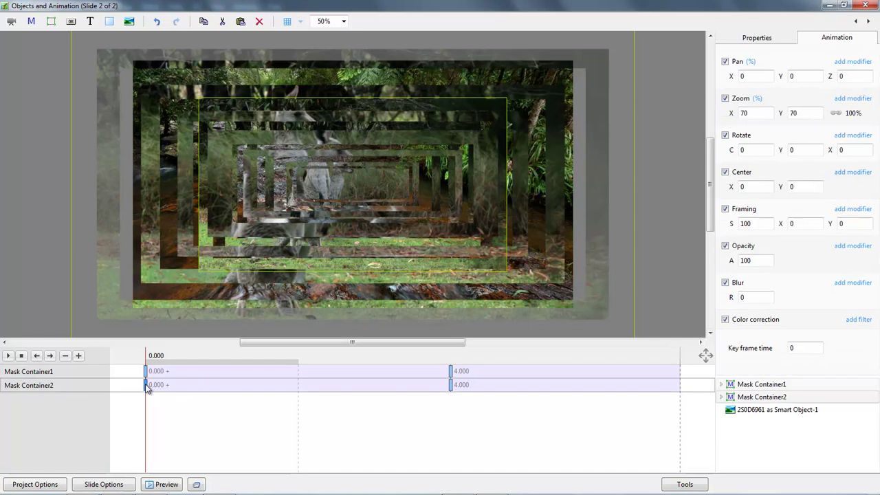
{"action": "left_click", "coordinate": [840, 99]}
{"action": "mouse_move", "coordinate": [785, 112]}
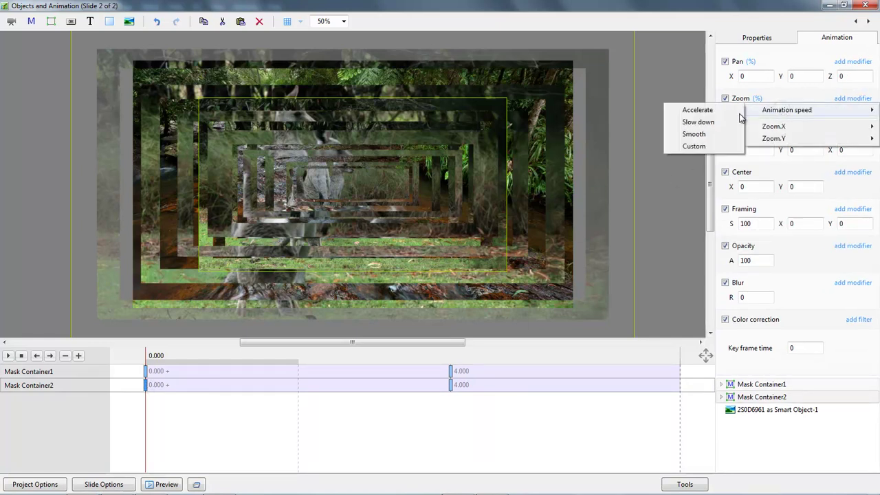
{"action": "left_click", "coordinate": [705, 122]}
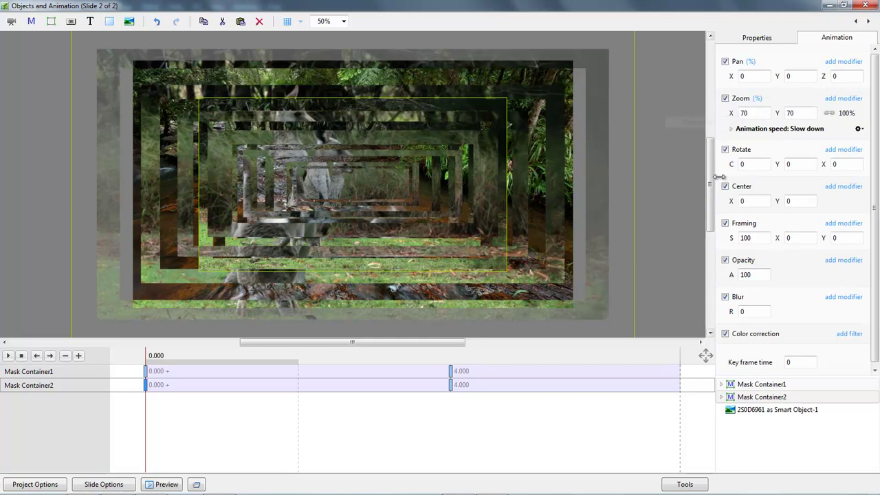
Mute the audio of the Kangaroos.converted video inside Mask Container1.
{"action": "left_click", "coordinate": [721, 385]}
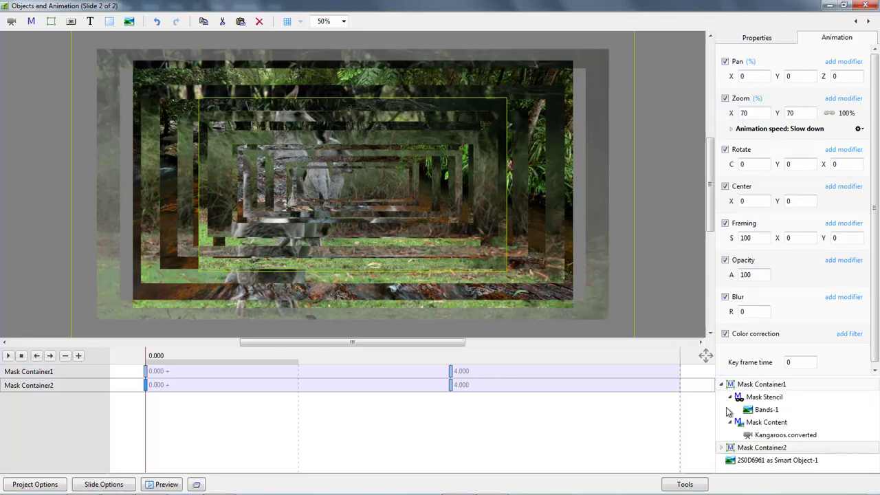
{"action": "left_click", "coordinate": [770, 435]}
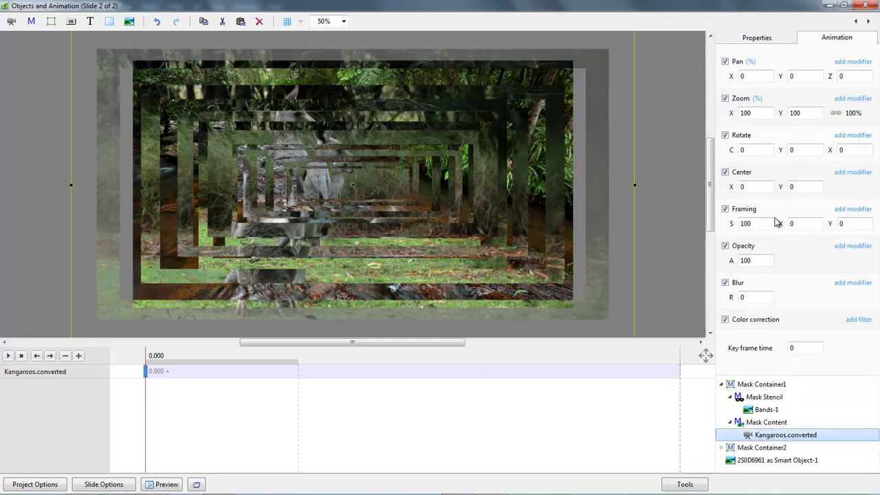
{"action": "left_click", "coordinate": [773, 41]}
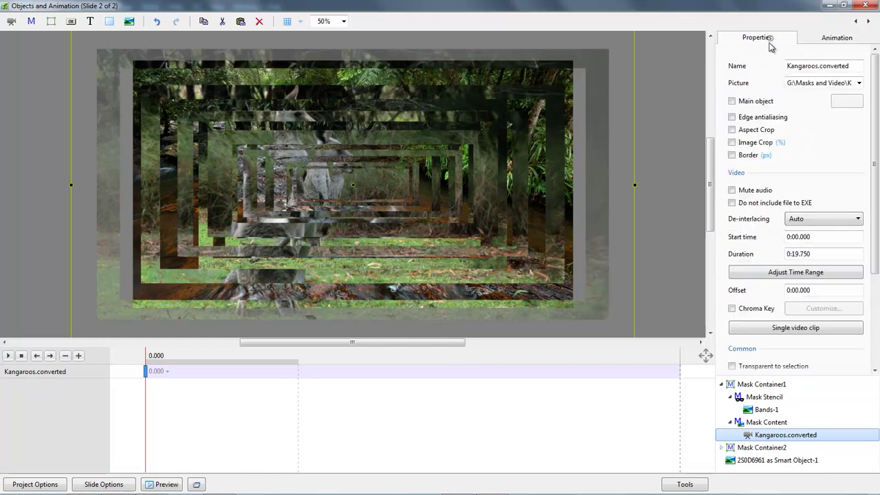
{"action": "left_click", "coordinate": [732, 190]}
{"action": "scroll", "coordinate": [875, 220], "scroll_direction": "down", "scroll_amount": 1}
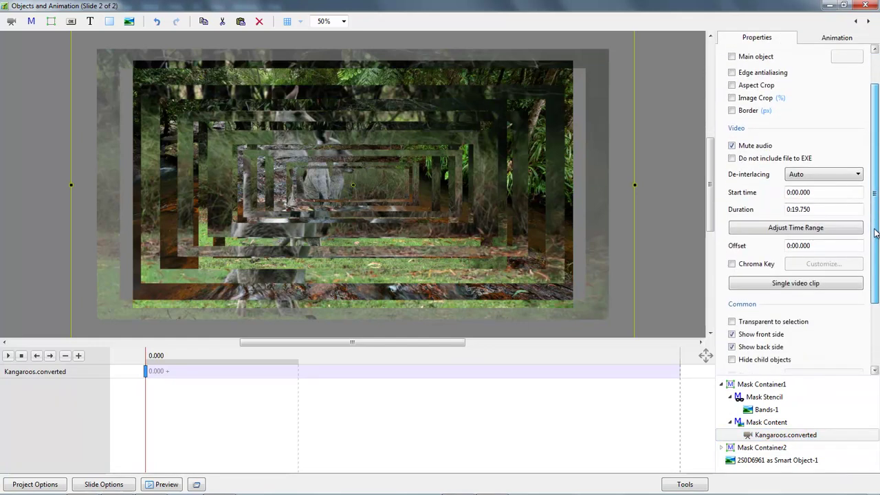
Mute the Kangaroos.converted video inside Mask Container2 and close the Objects and Animation editor.
{"action": "left_click", "coordinate": [721, 448]}
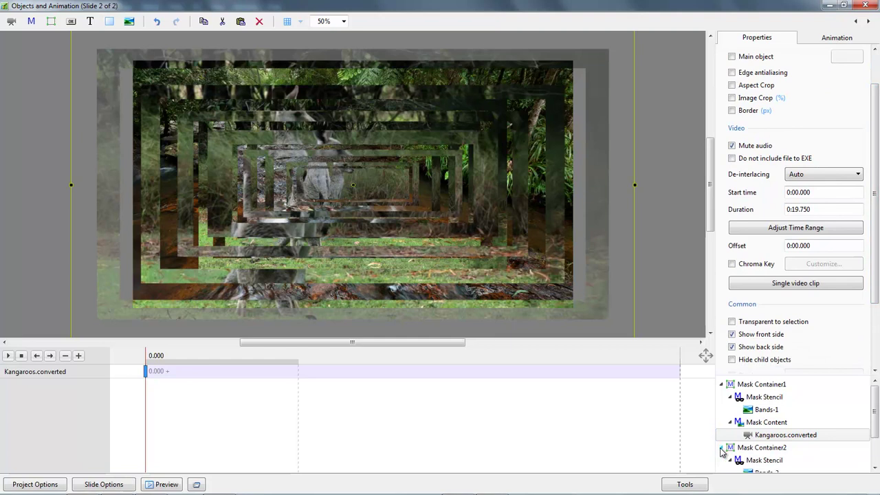
{"action": "scroll", "coordinate": [870, 440], "scroll_direction": "down", "scroll_amount": 3}
{"action": "left_click", "coordinate": [786, 460]}
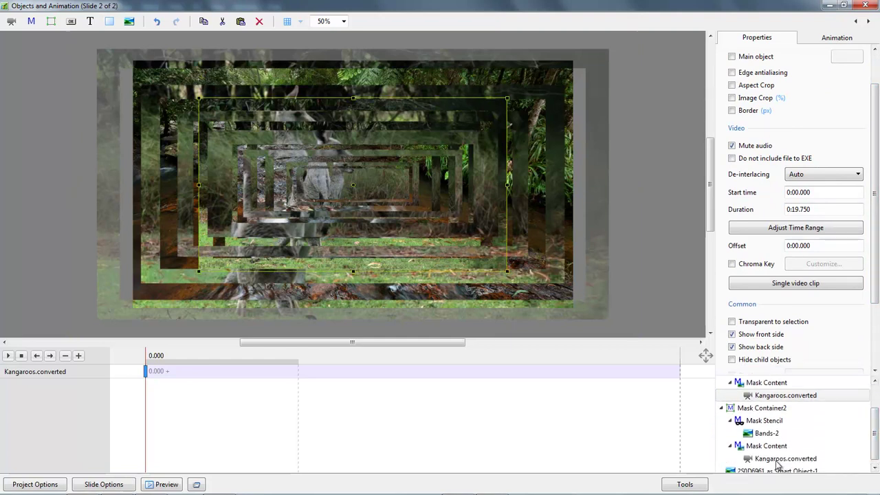
{"action": "left_click", "coordinate": [731, 145]}
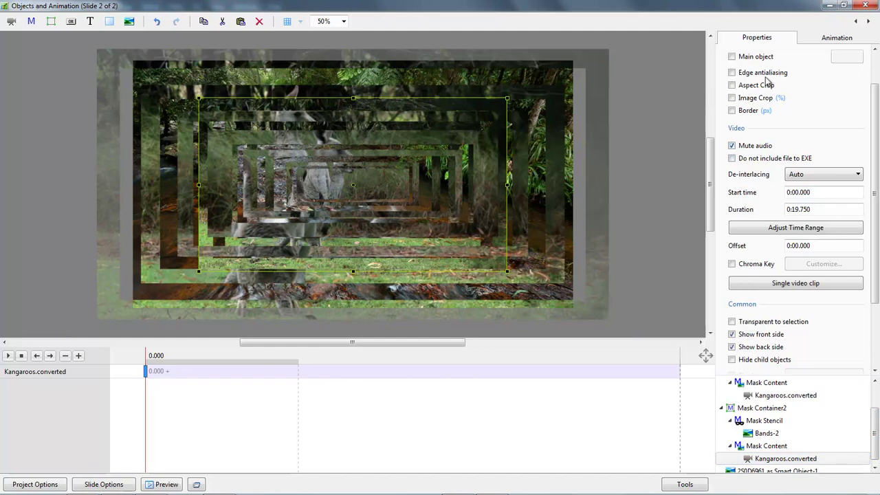
{"action": "left_click", "coordinate": [865, 6]}
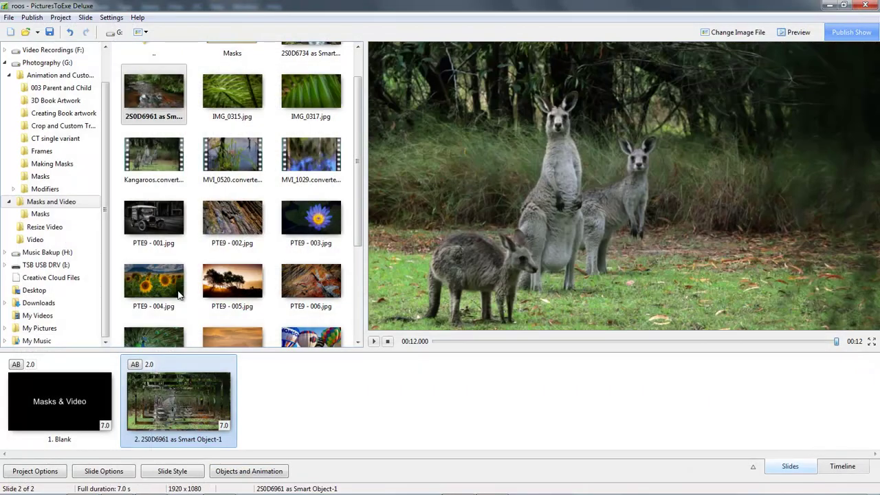
Add the 2S0D6961 creek image as a new slide after the masked slide, and set the masked slide's duration to 14 seconds.
{"action": "left_click_drag", "start_coordinate": [153, 92], "coordinate": [275, 402]}
{"action": "left_click", "coordinate": [224, 425]}
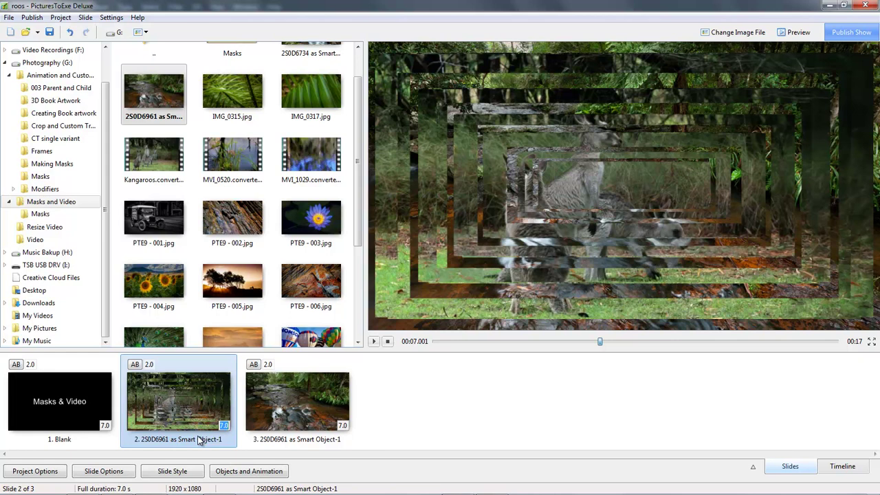
{"action": "type", "text": "14"}
Start playback from the title slide, then insert IMG_0317.jpg as a slide between the title and the masked slide.
{"action": "left_click", "coordinate": [64, 404]}
{"action": "left_click", "coordinate": [373, 343]}
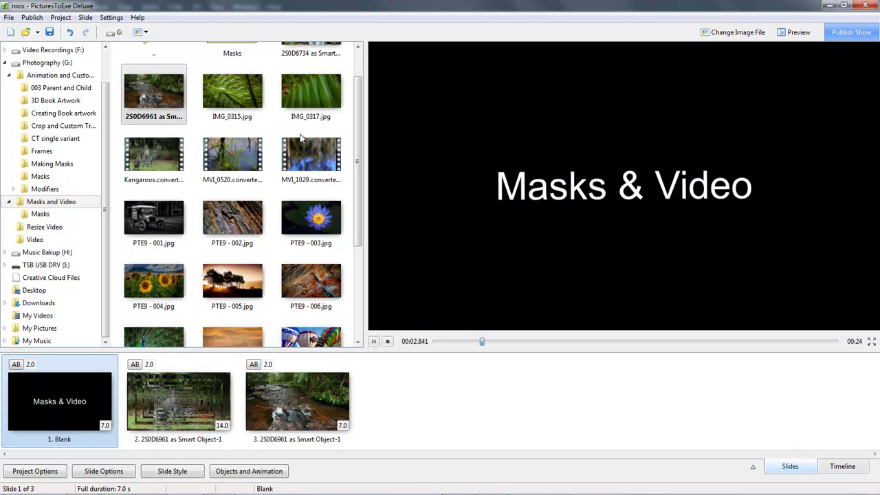
{"action": "left_click_drag", "start_coordinate": [319, 87], "coordinate": [113, 388]}
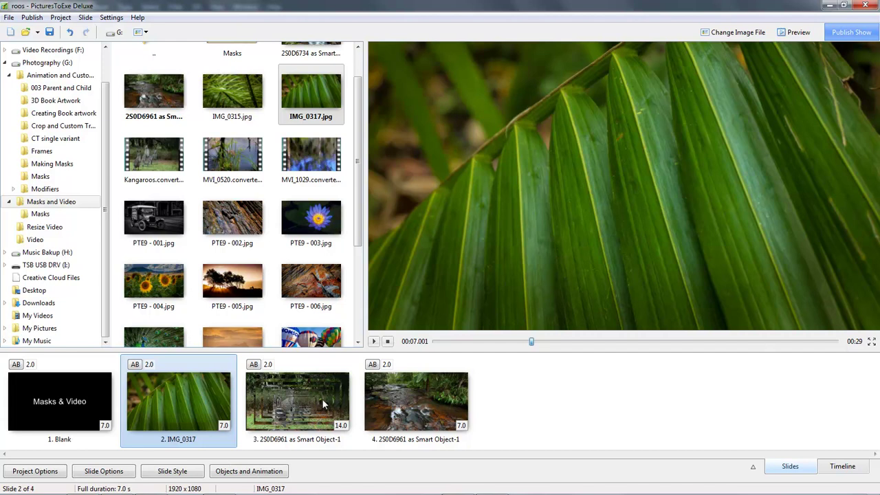
Play the show from the IMG_0317 slide through the final creek slide, then select the masked slide.
{"action": "left_click", "coordinate": [56, 403]}
{"action": "left_click", "coordinate": [141, 404]}
{"action": "left_click", "coordinate": [371, 341]}
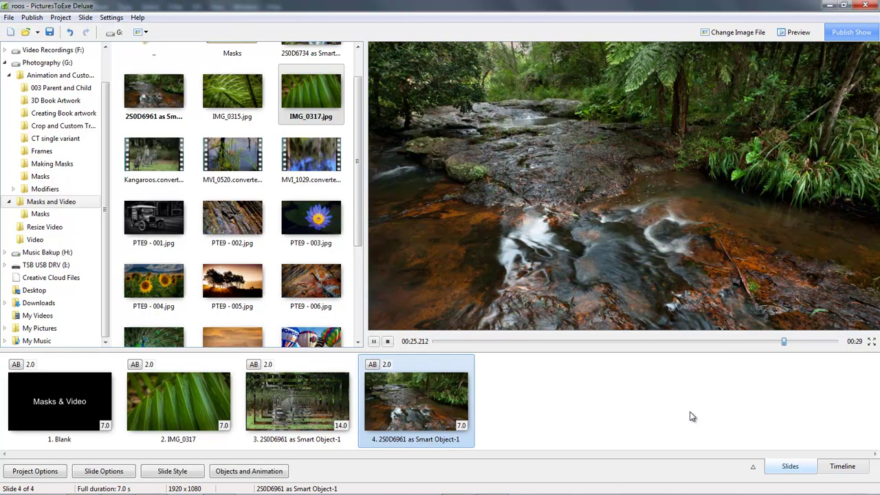
{"action": "left_click", "coordinate": [303, 406]}
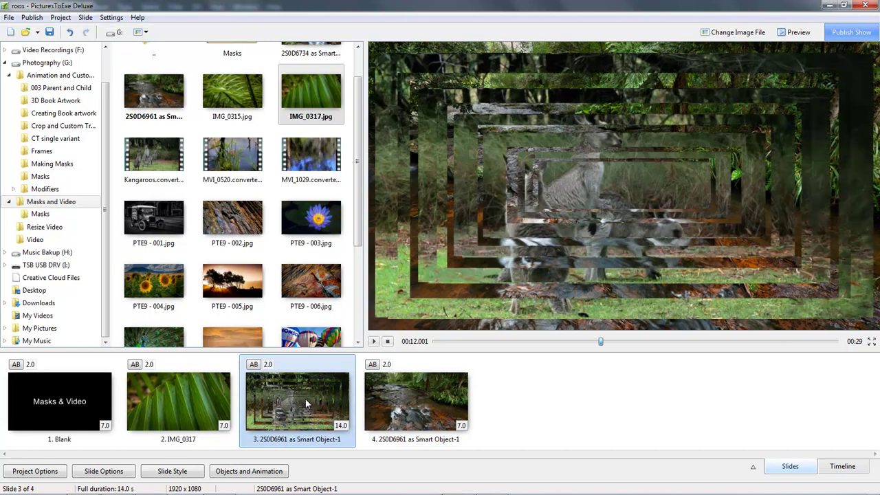
Give both Kangaroos.converted videos in the masked slide's two mask containers a border 2 px wide.
{"action": "left_click", "coordinate": [245, 472]}
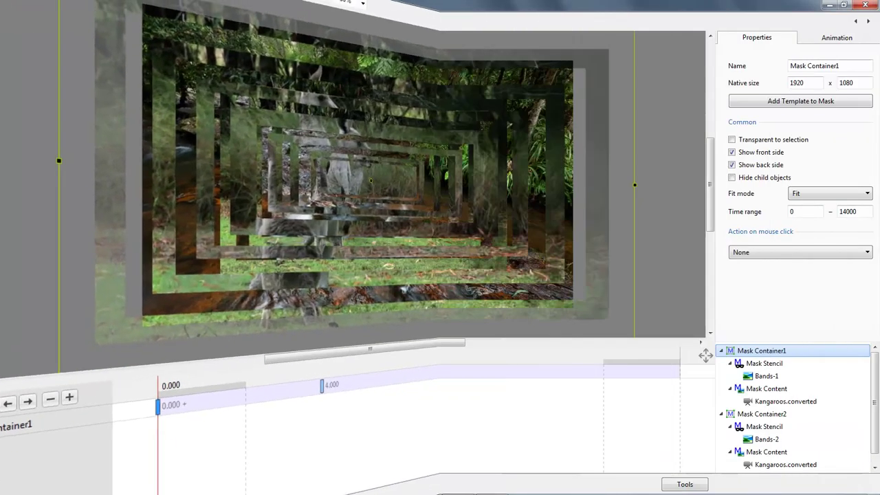
{"action": "left_click", "coordinate": [769, 403]}
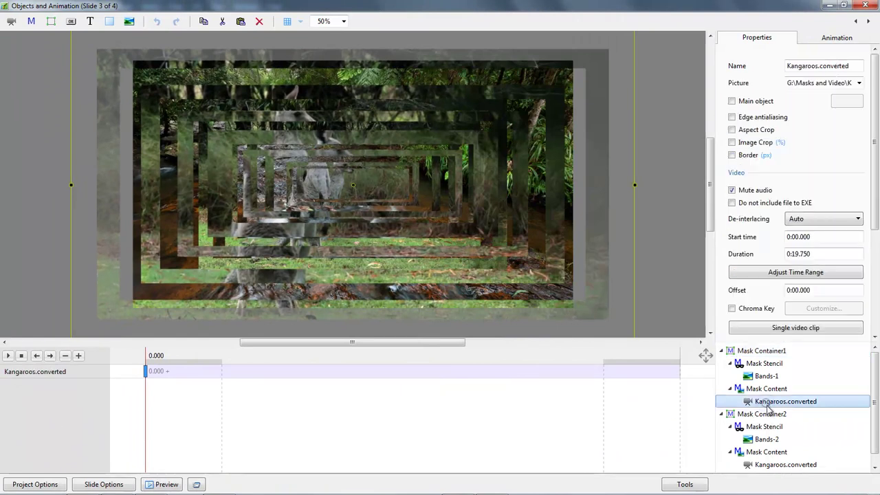
{"action": "left_click", "coordinate": [773, 466], "text": "ctrl"}
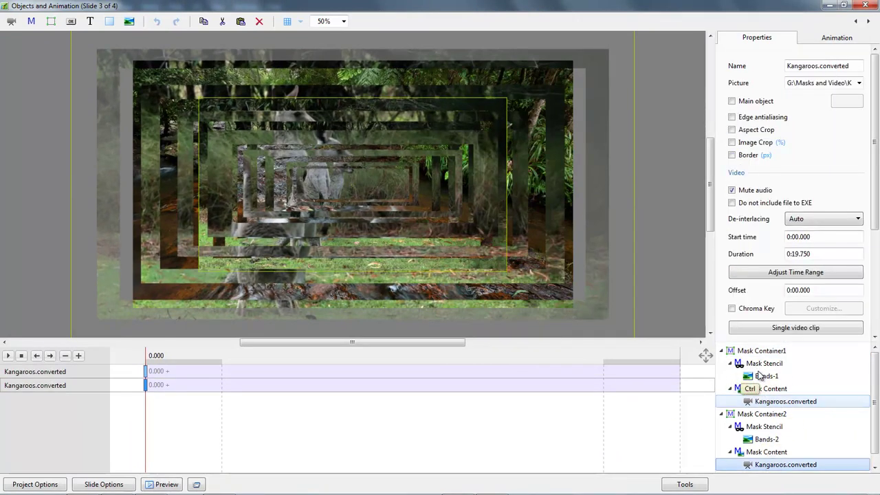
{"action": "left_click", "coordinate": [732, 156]}
{"action": "double_click", "coordinate": [797, 170]}
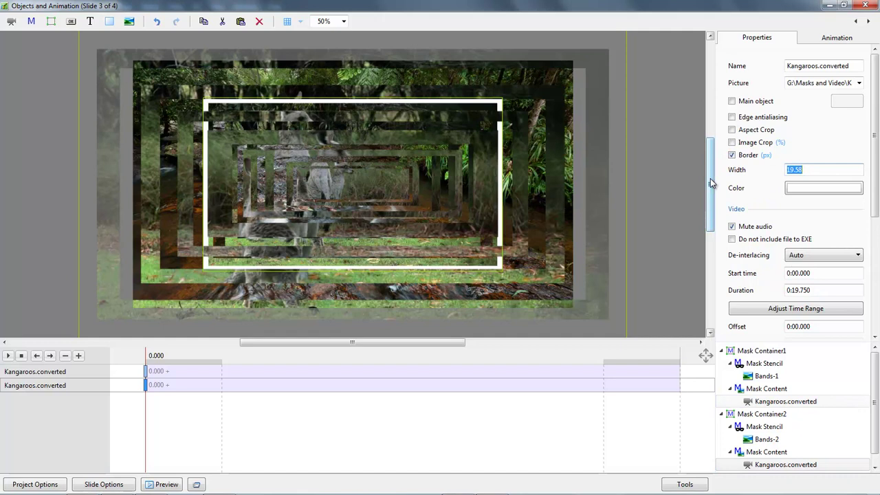
{"action": "type", "text": "4"}
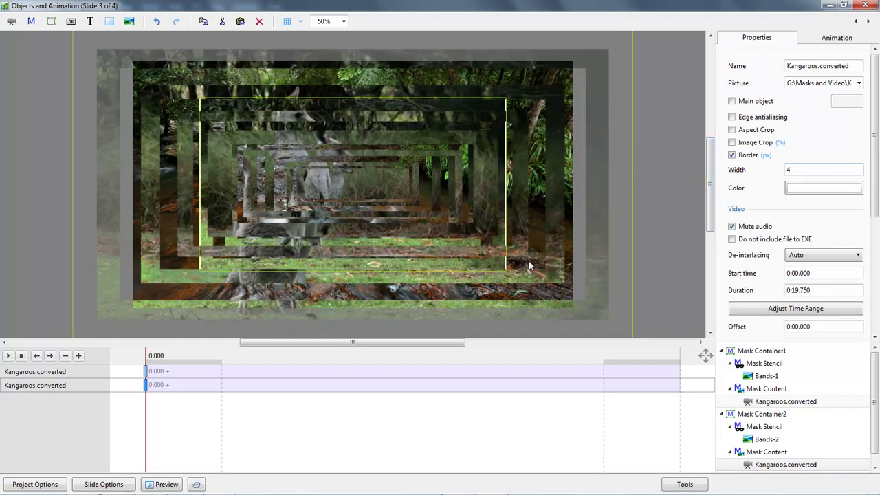
{"action": "double_click", "coordinate": [792, 171]}
{"action": "type", "text": "2"}
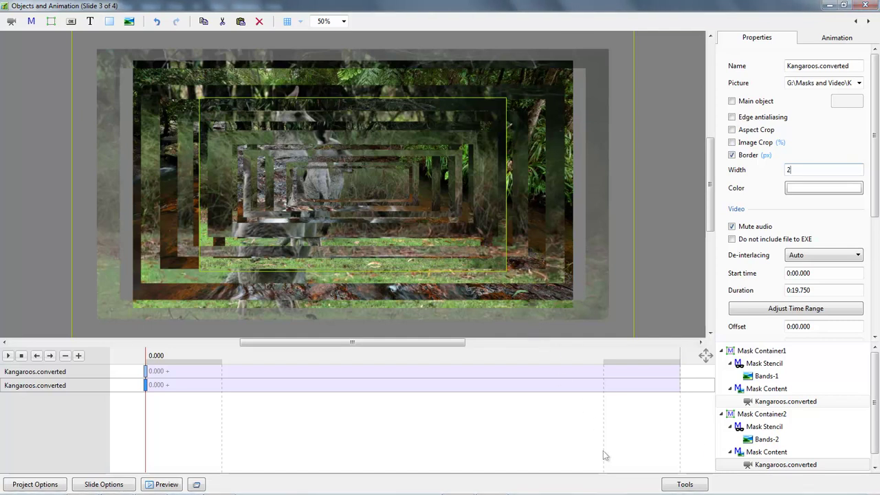
Collapse both mask containers in the object list and add a new frame object to the slide.
{"action": "left_click", "coordinate": [720, 350]}
{"action": "left_click", "coordinate": [720, 362]}
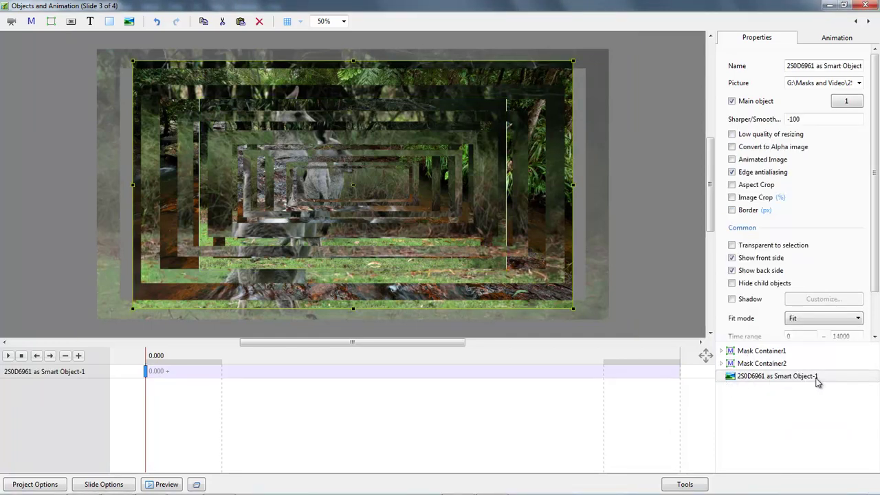
{"action": "left_click", "coordinate": [750, 412]}
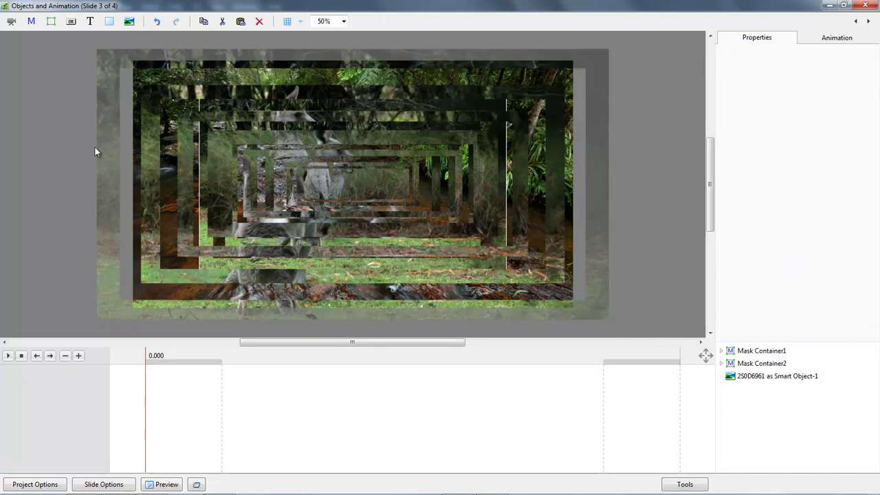
{"action": "left_click", "coordinate": [50, 21]}
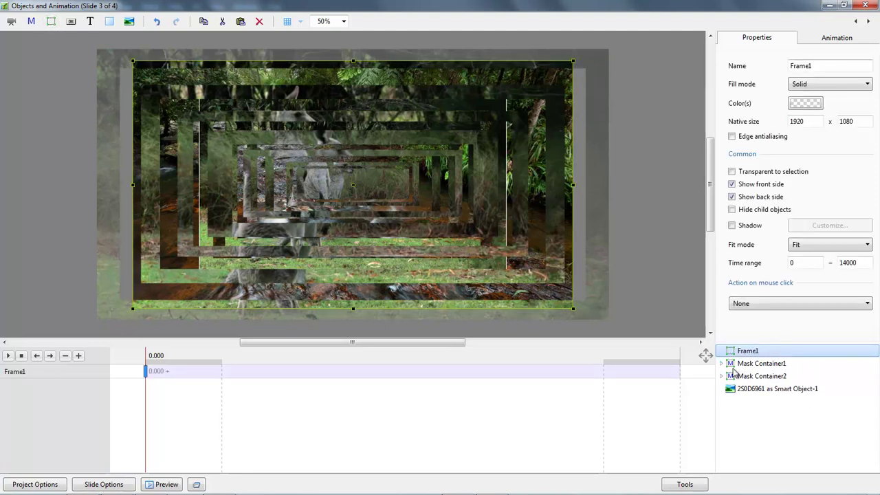
Cut Mask Container1 and Mask Container2 and paste them into Frame1 as its child objects.
{"action": "left_click", "coordinate": [749, 366]}
{"action": "left_click", "coordinate": [751, 375], "text": "ctrl"}
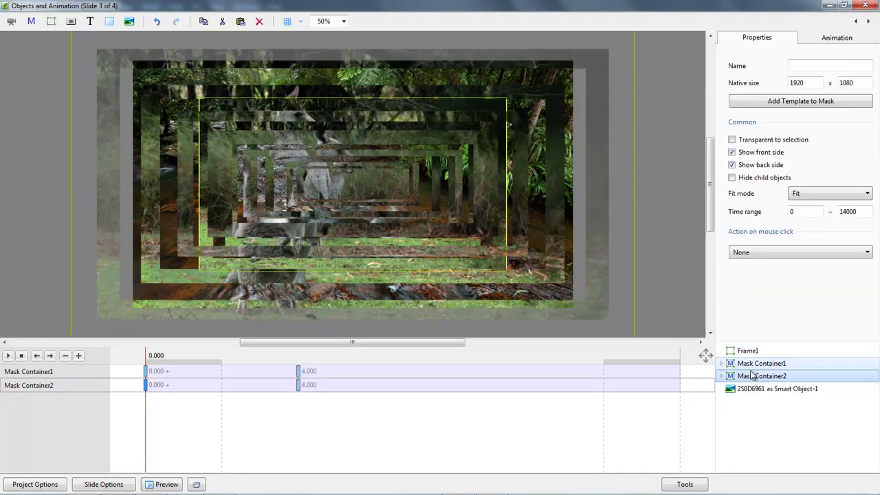
{"action": "right_click", "coordinate": [750, 374]}
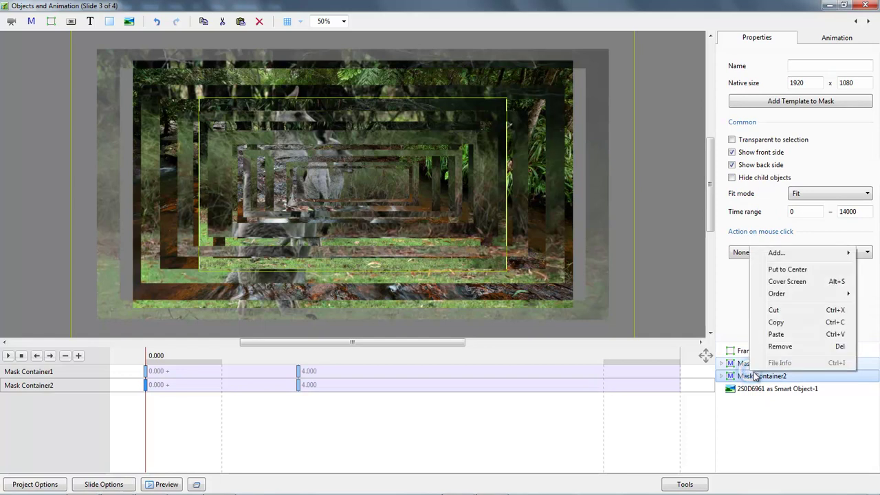
{"action": "left_click", "coordinate": [768, 309]}
{"action": "left_click", "coordinate": [749, 352]}
{"action": "right_click", "coordinate": [749, 354]}
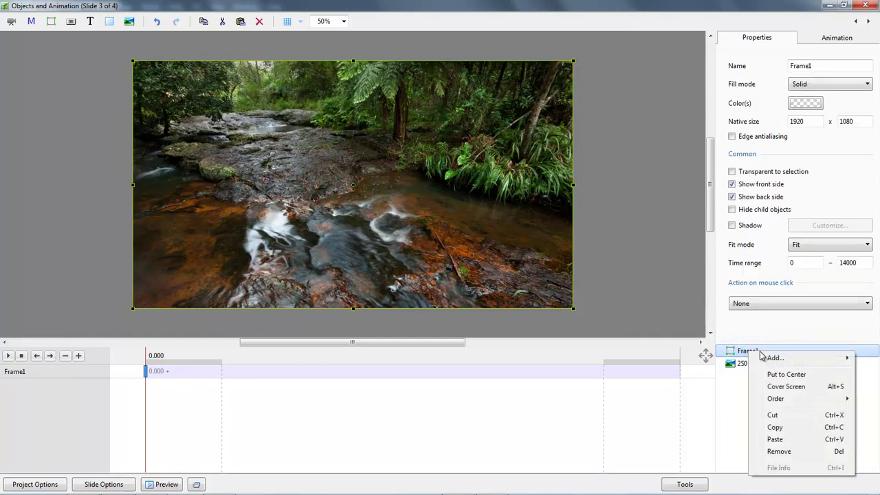
{"action": "left_click", "coordinate": [775, 440]}
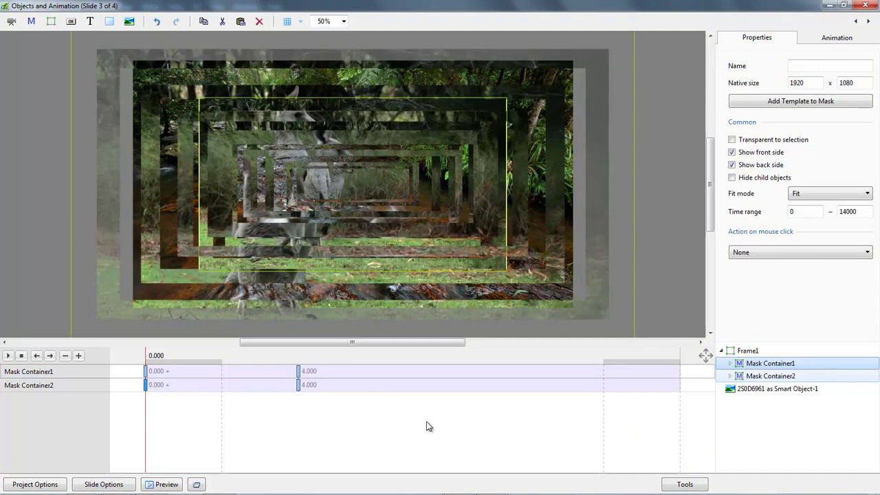
Set Frame1's zoom to 85% and scrub the timeline to about 5.5 seconds to check the framed video.
{"action": "left_click", "coordinate": [747, 351]}
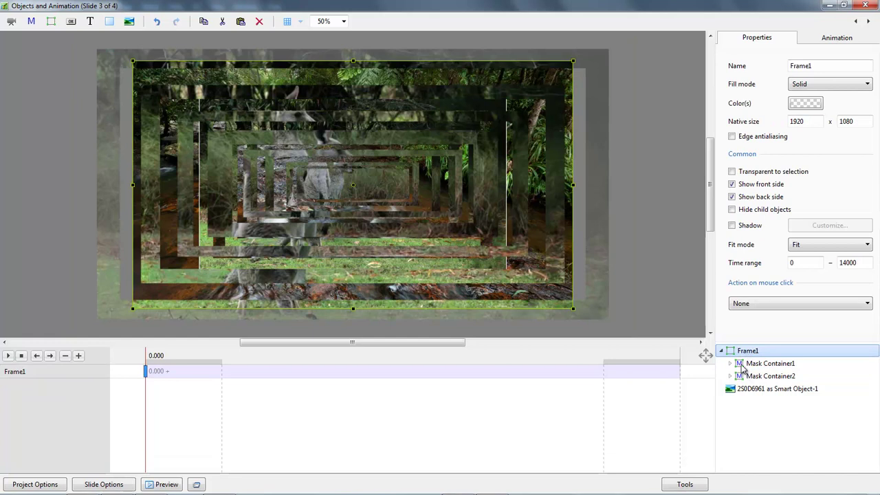
{"action": "left_click", "coordinate": [838, 38]}
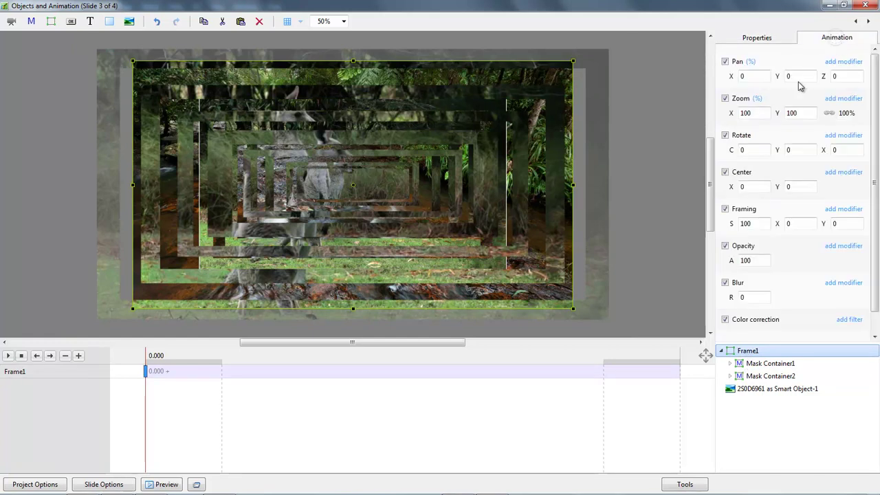
{"action": "double_click", "coordinate": [753, 114]}
{"action": "type", "text": "85"}
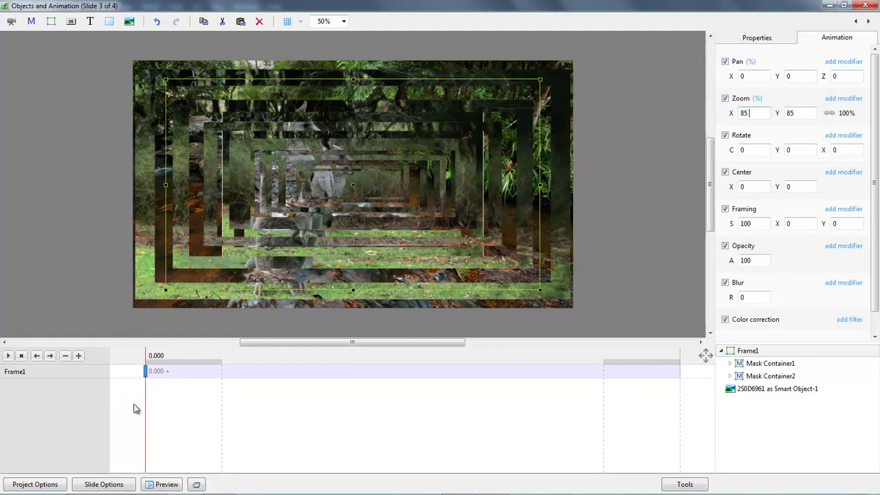
{"action": "left_click_drag", "start_coordinate": [146, 397], "coordinate": [358, 419]}
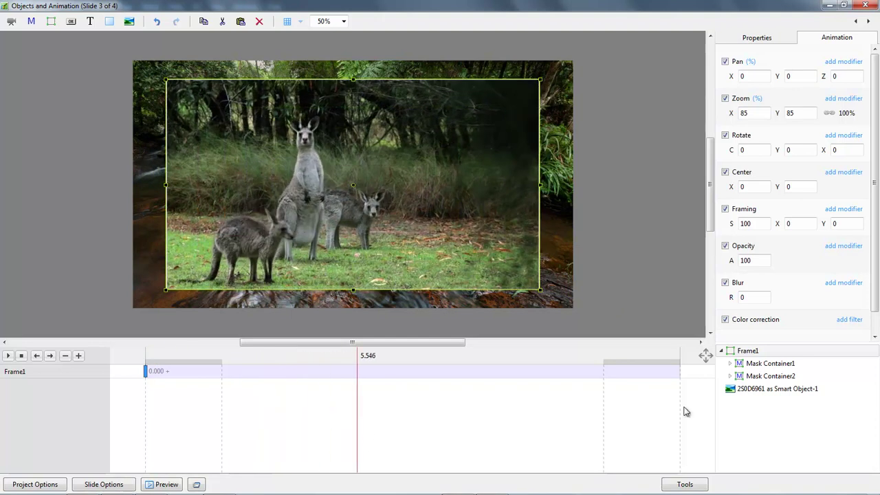
Blur the 2S0D6961 creek background by 27, enlarge it to about 109% zoom, and close the Objects and Animation editor.
{"action": "left_click", "coordinate": [760, 390]}
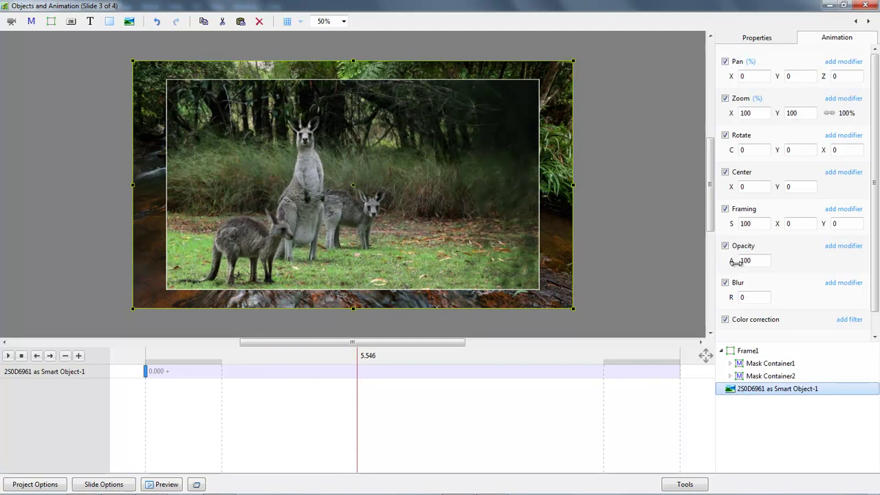
{"action": "left_click_drag", "start_coordinate": [732, 297], "coordinate": [744, 297]}
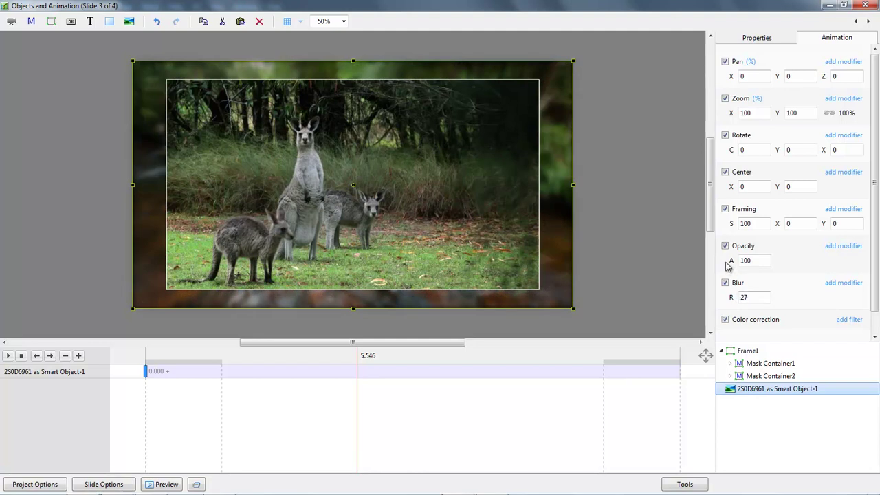
{"action": "left_click_drag", "start_coordinate": [570, 309], "coordinate": [582, 319]}
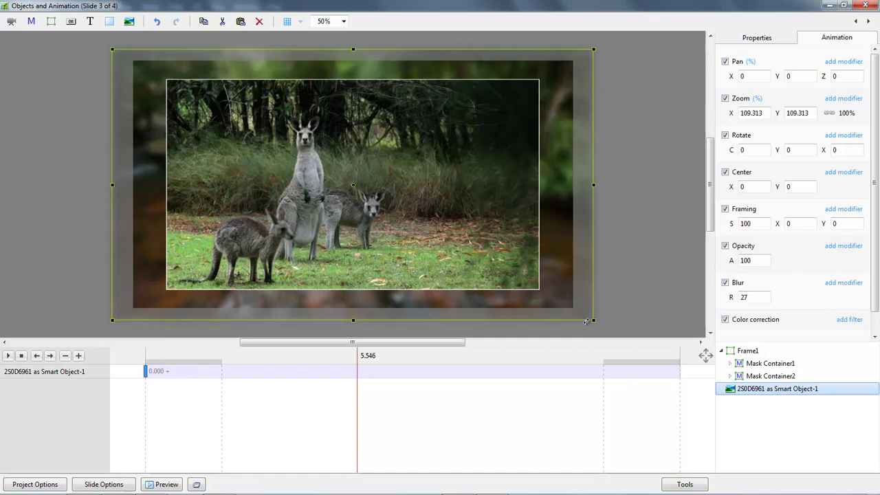
{"action": "left_click", "coordinate": [865, 6]}
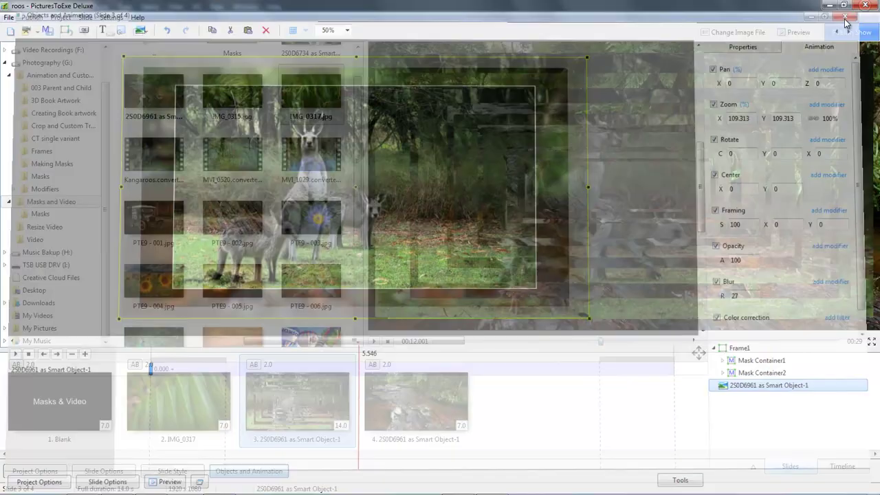
Play the show from the title slide through the final creek slide, then select the masked slide.
{"action": "left_click", "coordinate": [74, 409]}
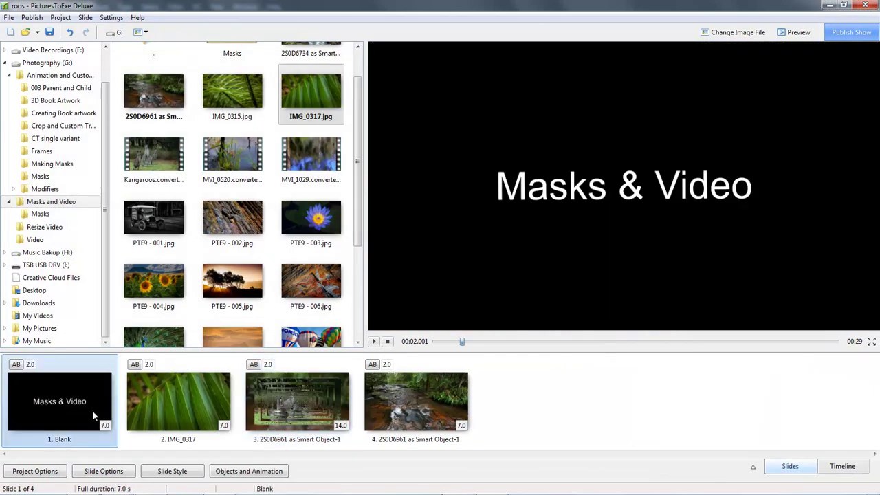
{"action": "left_click", "coordinate": [373, 340]}
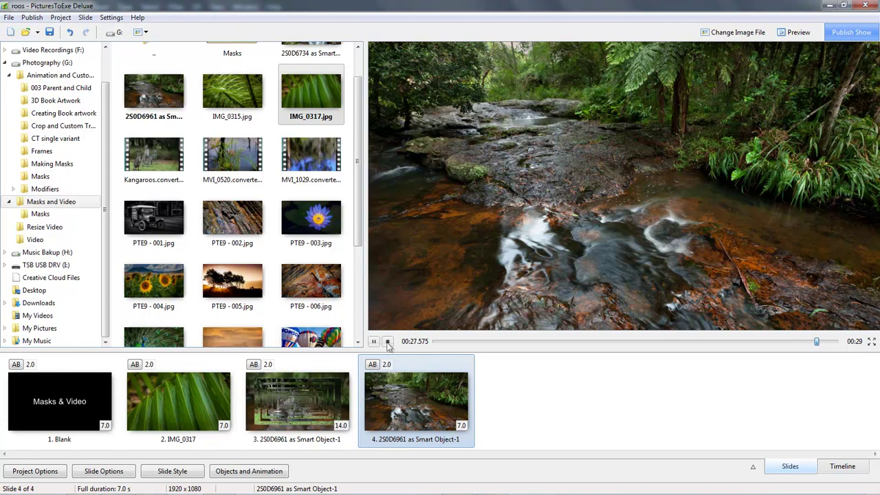
{"action": "left_click", "coordinate": [313, 405]}
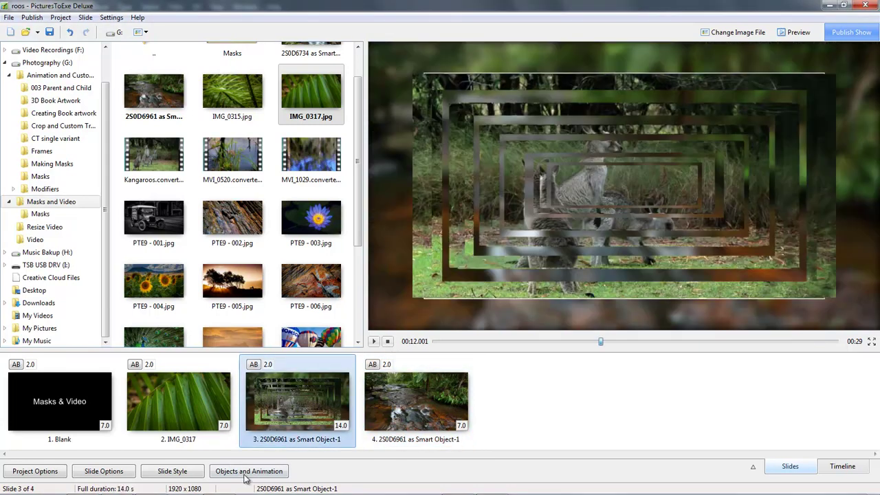
Add a Hue / Saturation filter to both Kangaroos.converted videos inside Frame1 and set the saturation to 11.
{"action": "left_click", "coordinate": [249, 471]}
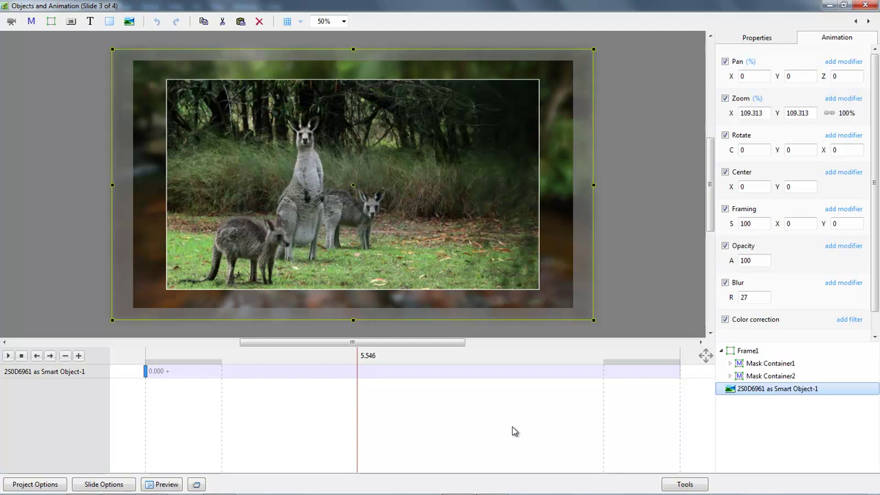
{"action": "left_click", "coordinate": [730, 363]}
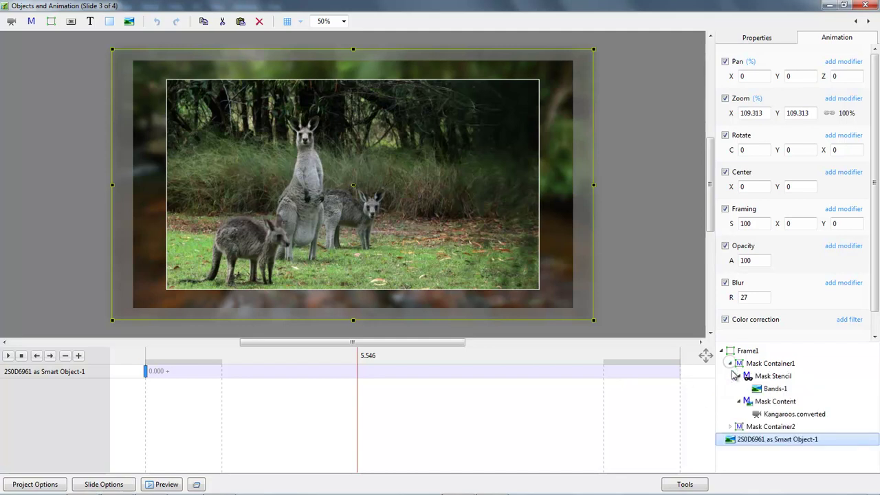
{"action": "left_click", "coordinate": [730, 427]}
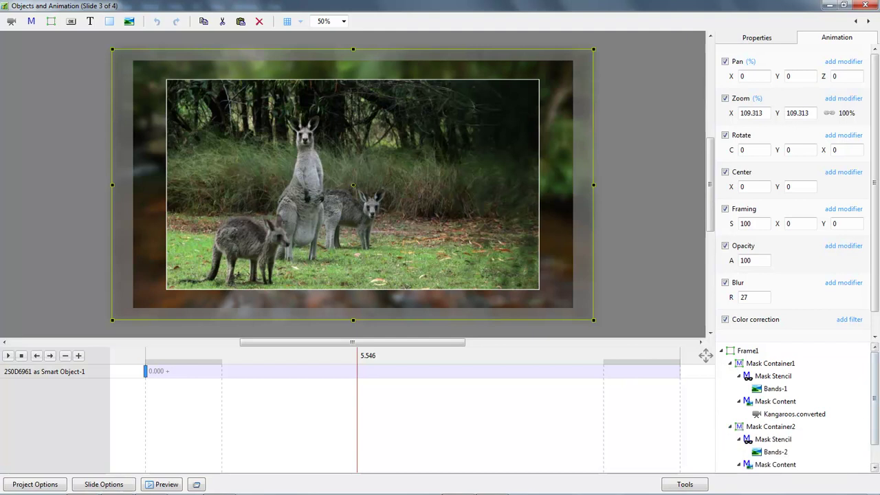
{"action": "left_click_drag", "start_coordinate": [875, 403], "coordinate": [876, 433]}
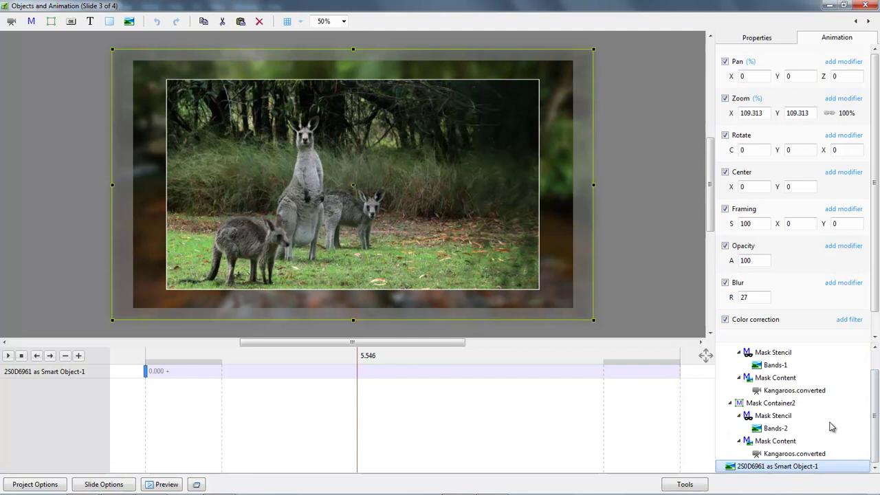
{"action": "left_click", "coordinate": [779, 455]}
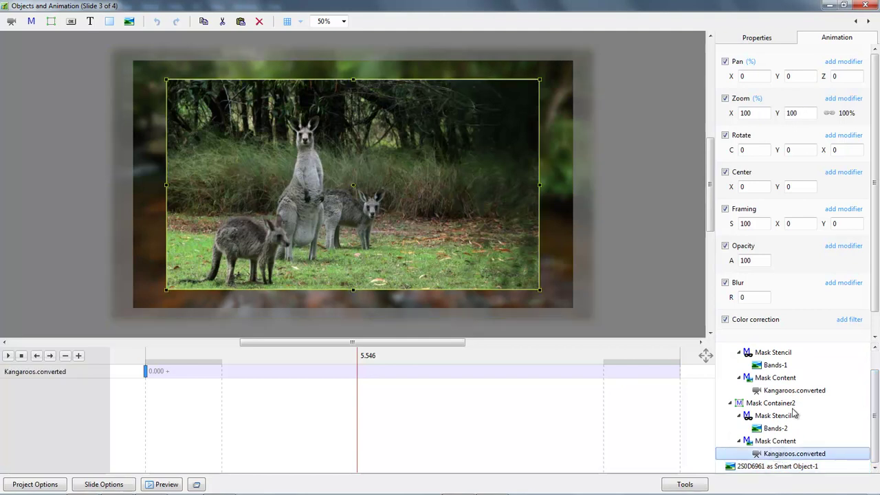
{"action": "left_click", "coordinate": [771, 390], "text": "ctrl"}
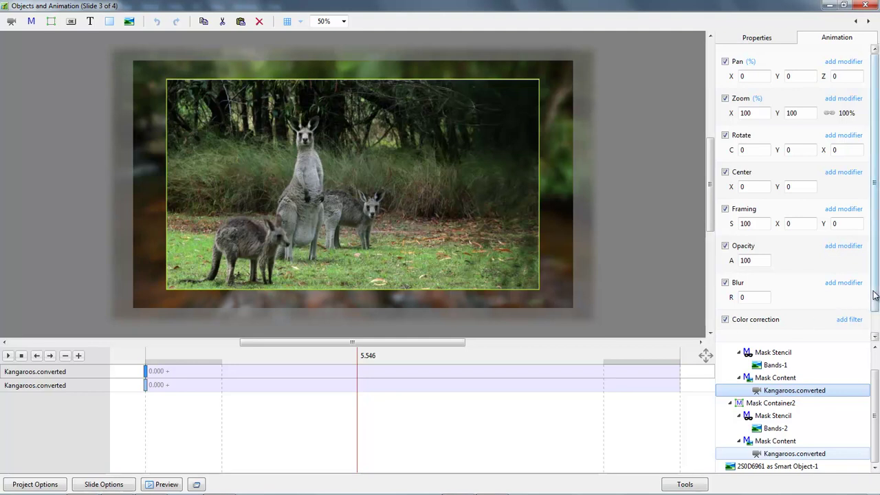
{"action": "left_click_drag", "start_coordinate": [877, 296], "coordinate": [876, 318]}
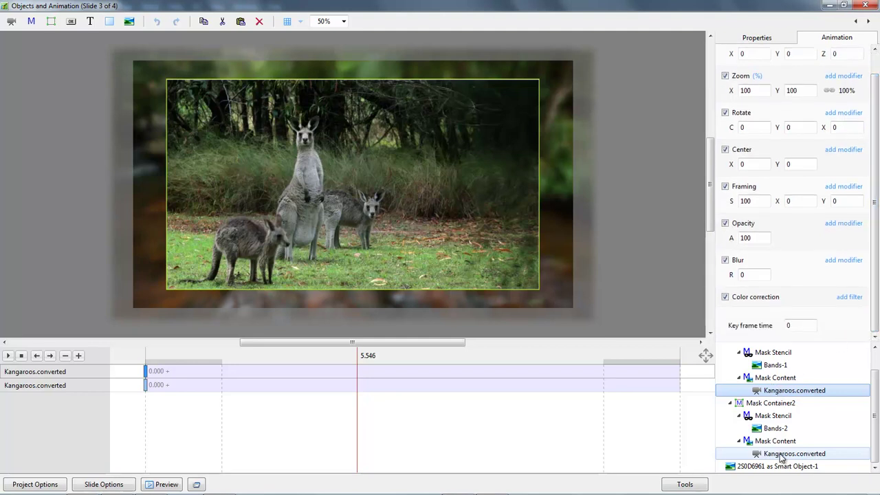
{"action": "left_click", "coordinate": [852, 298]}
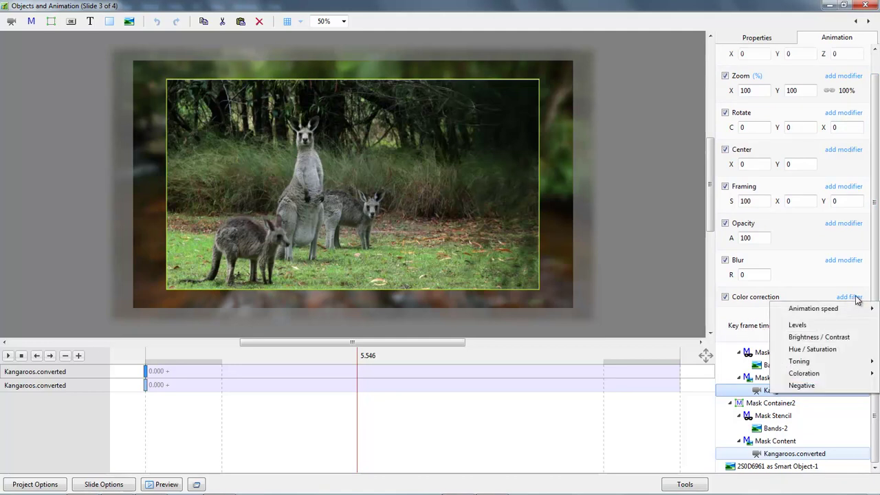
{"action": "left_click", "coordinate": [804, 350]}
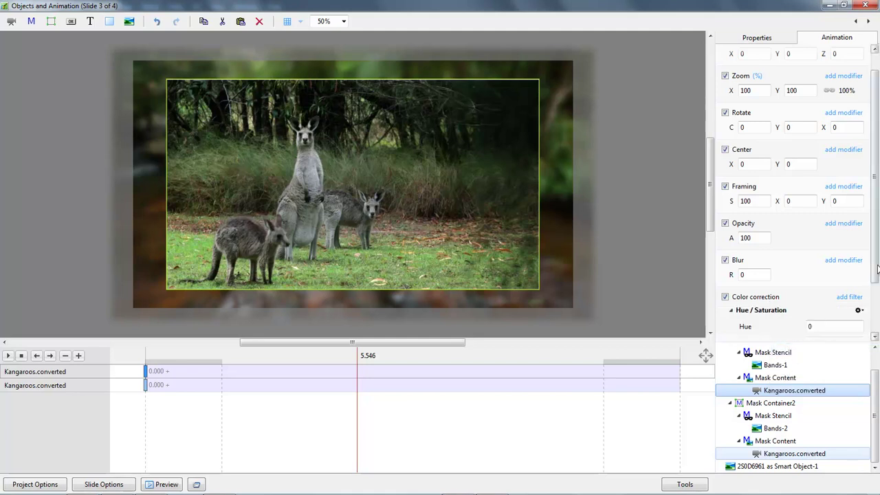
{"action": "scroll", "coordinate": [865, 322], "scroll_direction": "down", "scroll_amount": 2}
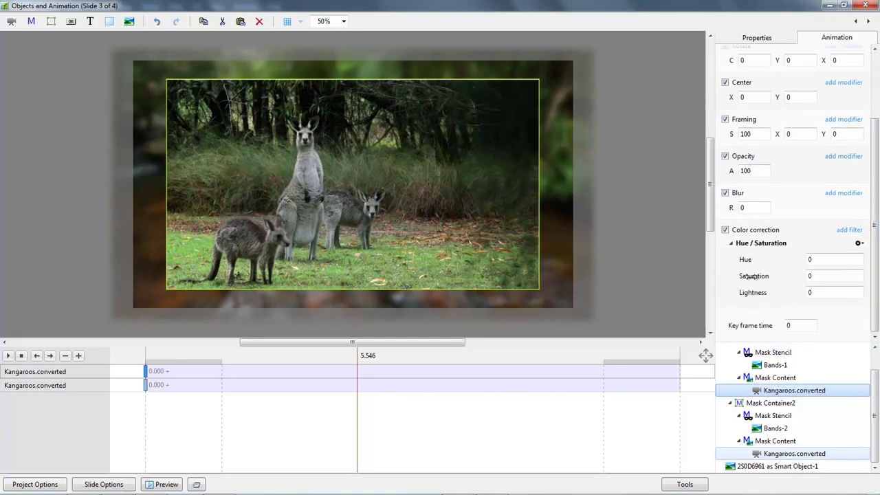
{"action": "mouse_move", "coordinate": [756, 275]}
{"action": "left_mouse_down"}
{"action": "mouse_move", "coordinate": [740, 278]}
{"action": "mouse_move", "coordinate": [763, 278]}
{"action": "left_mouse_up"}
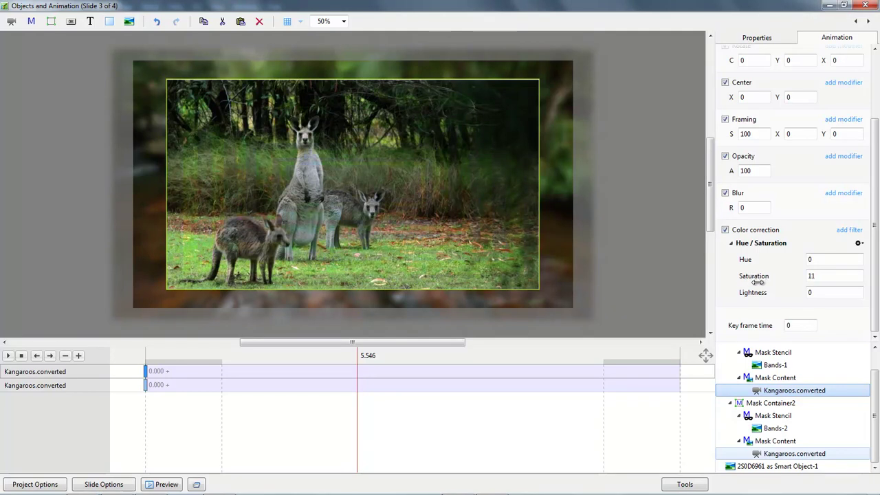
Set the Hue / Saturation filter's saturation to 12 for the Kangaroos.converted video in the first mask container.
{"action": "left_click", "coordinate": [775, 392]}
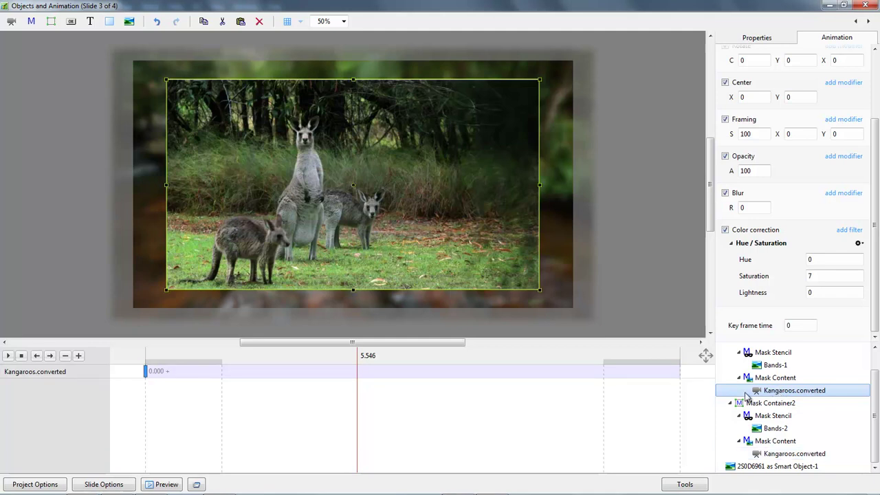
{"action": "left_click_drag", "start_coordinate": [760, 276], "coordinate": [762, 276]}
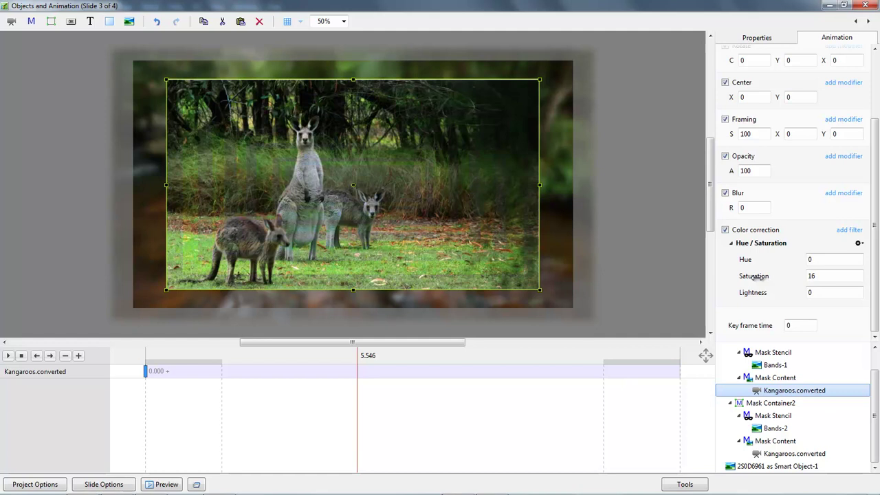
{"action": "left_click", "coordinate": [812, 279]}
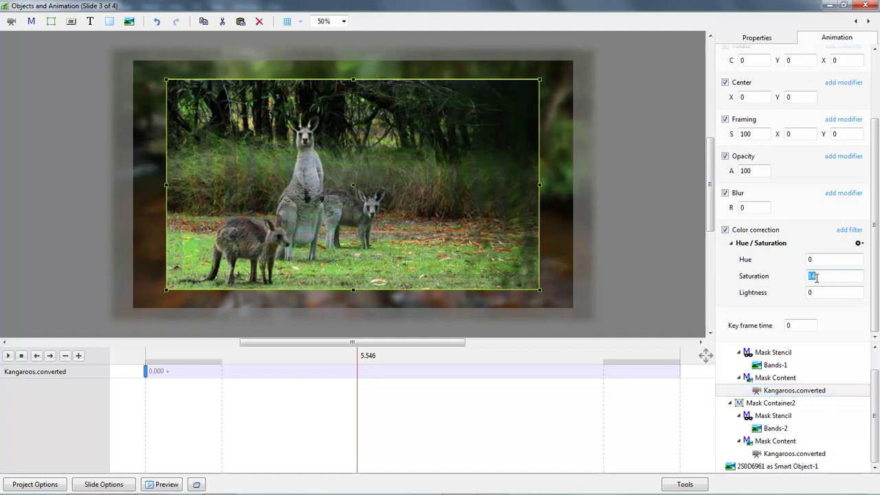
{"action": "type", "text": "12"}
Add a Hue / Saturation filter to the Kangaroos.converted video in Mask Container2 and set its saturation to 12.
{"action": "left_click", "coordinate": [770, 453]}
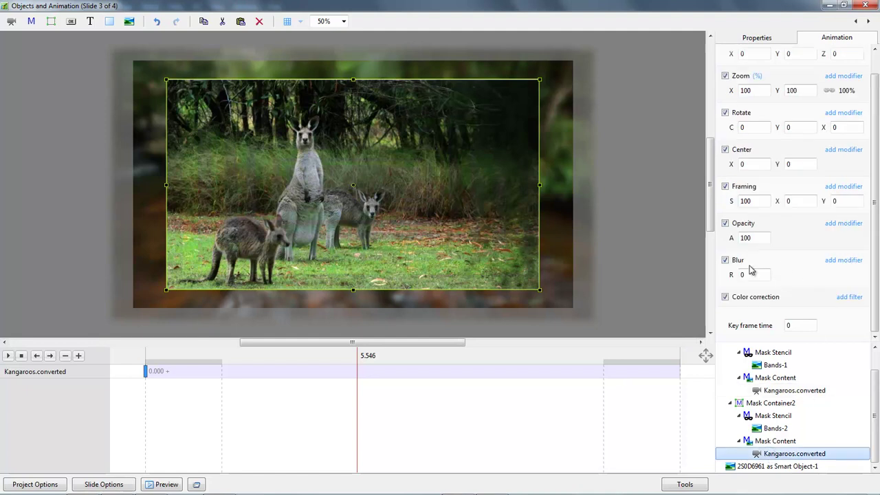
{"action": "left_click", "coordinate": [847, 297]}
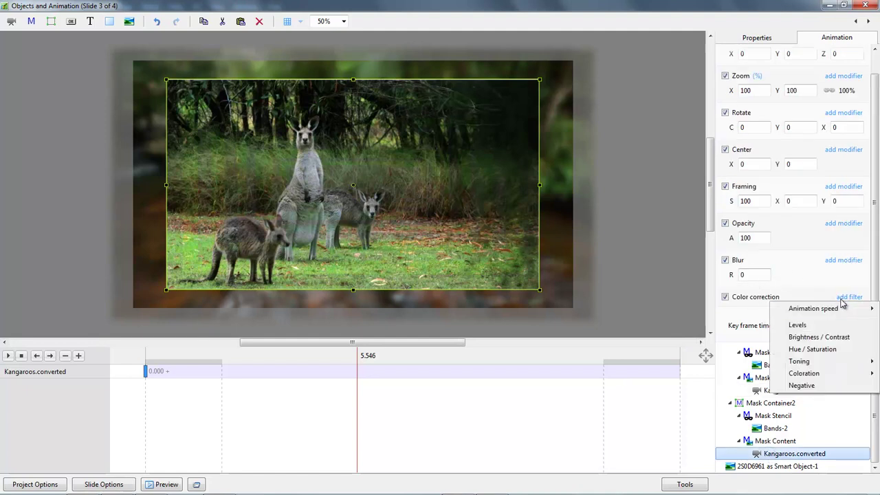
{"action": "left_click", "coordinate": [804, 350]}
{"action": "scroll", "coordinate": [820, 307], "scroll_direction": "down", "scroll_amount": 2}
{"action": "left_click", "coordinate": [801, 290]}
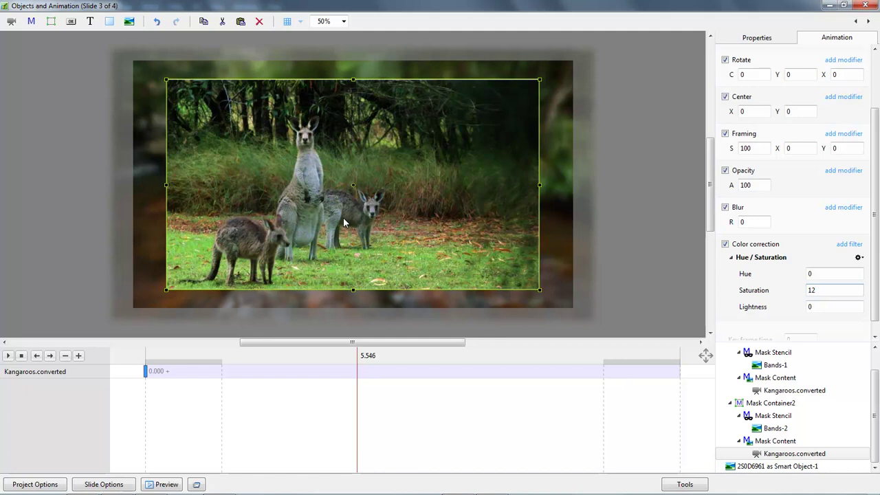
{"action": "type", "text": "12"}
{"action": "left_click", "coordinate": [749, 298]}
Raise the saturation of the first mask container's Kangaroos.converted video to 15 and close the Objects and Animation editor.
{"action": "left_click", "coordinate": [780, 392]}
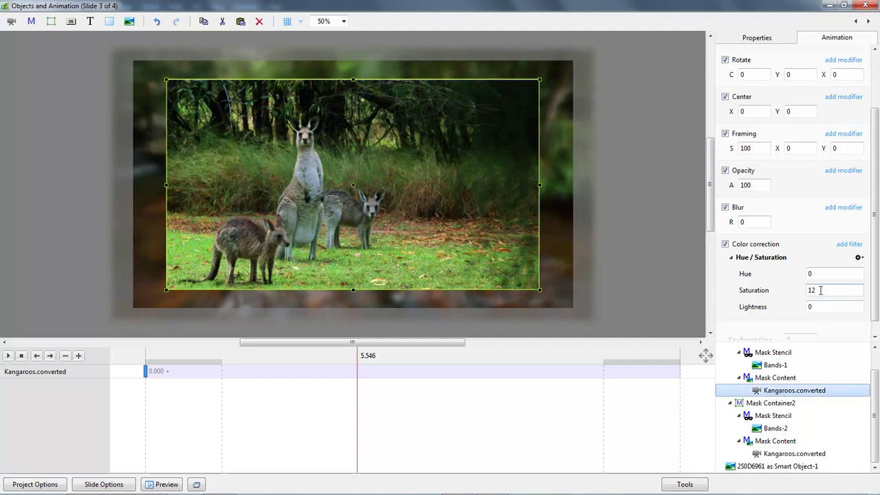
{"action": "left_click", "coordinate": [819, 290]}
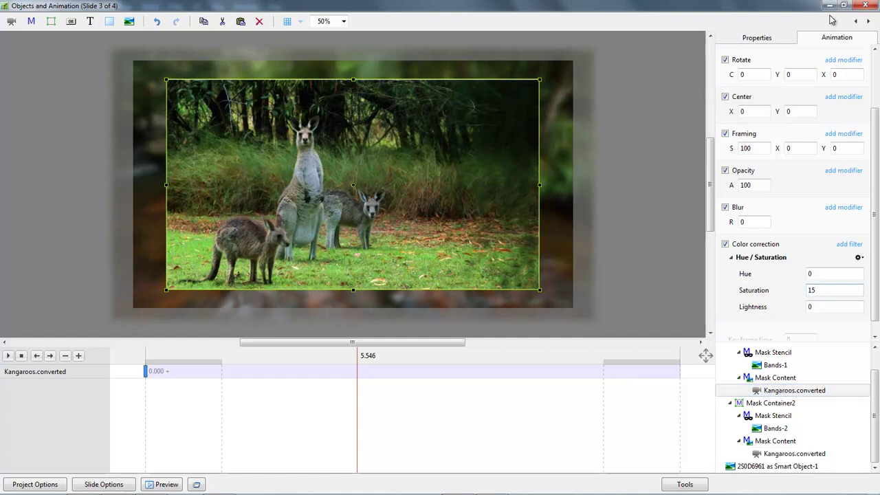
{"action": "left_click", "coordinate": [864, 6]}
Play the show from the IMG_0317 slide to check the colour-corrected masked videos.
{"action": "left_click", "coordinate": [172, 411]}
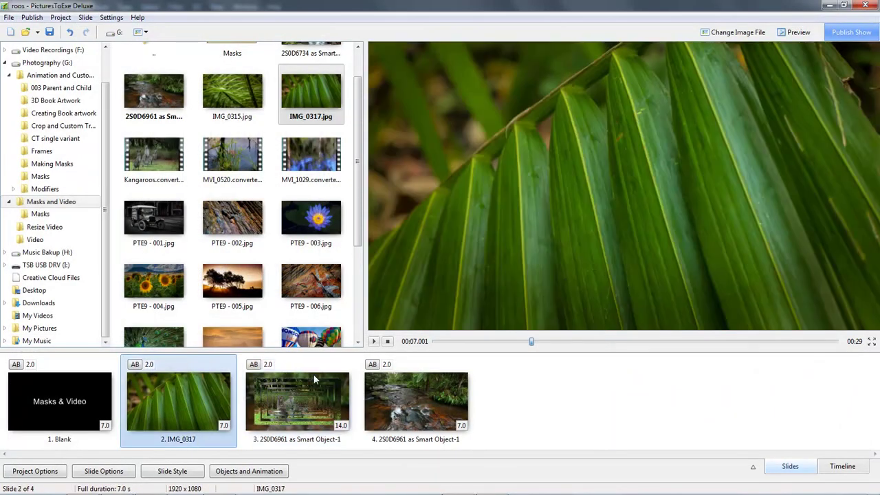
{"action": "left_click", "coordinate": [373, 341]}
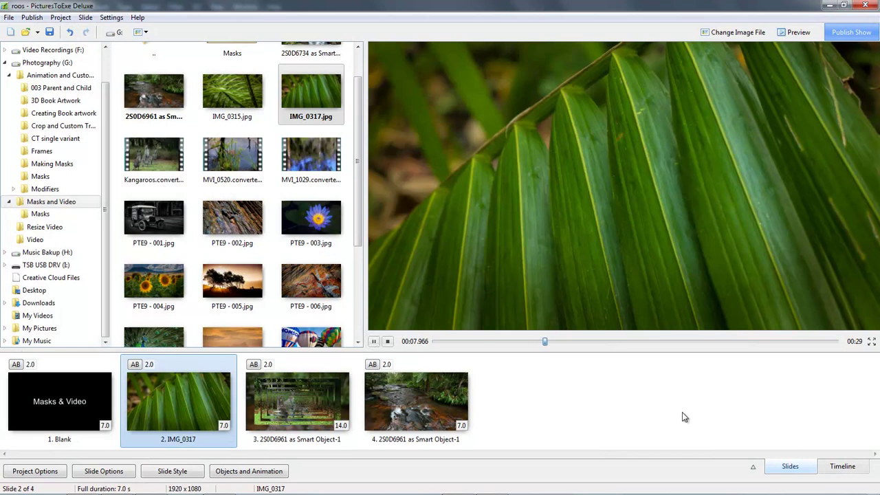